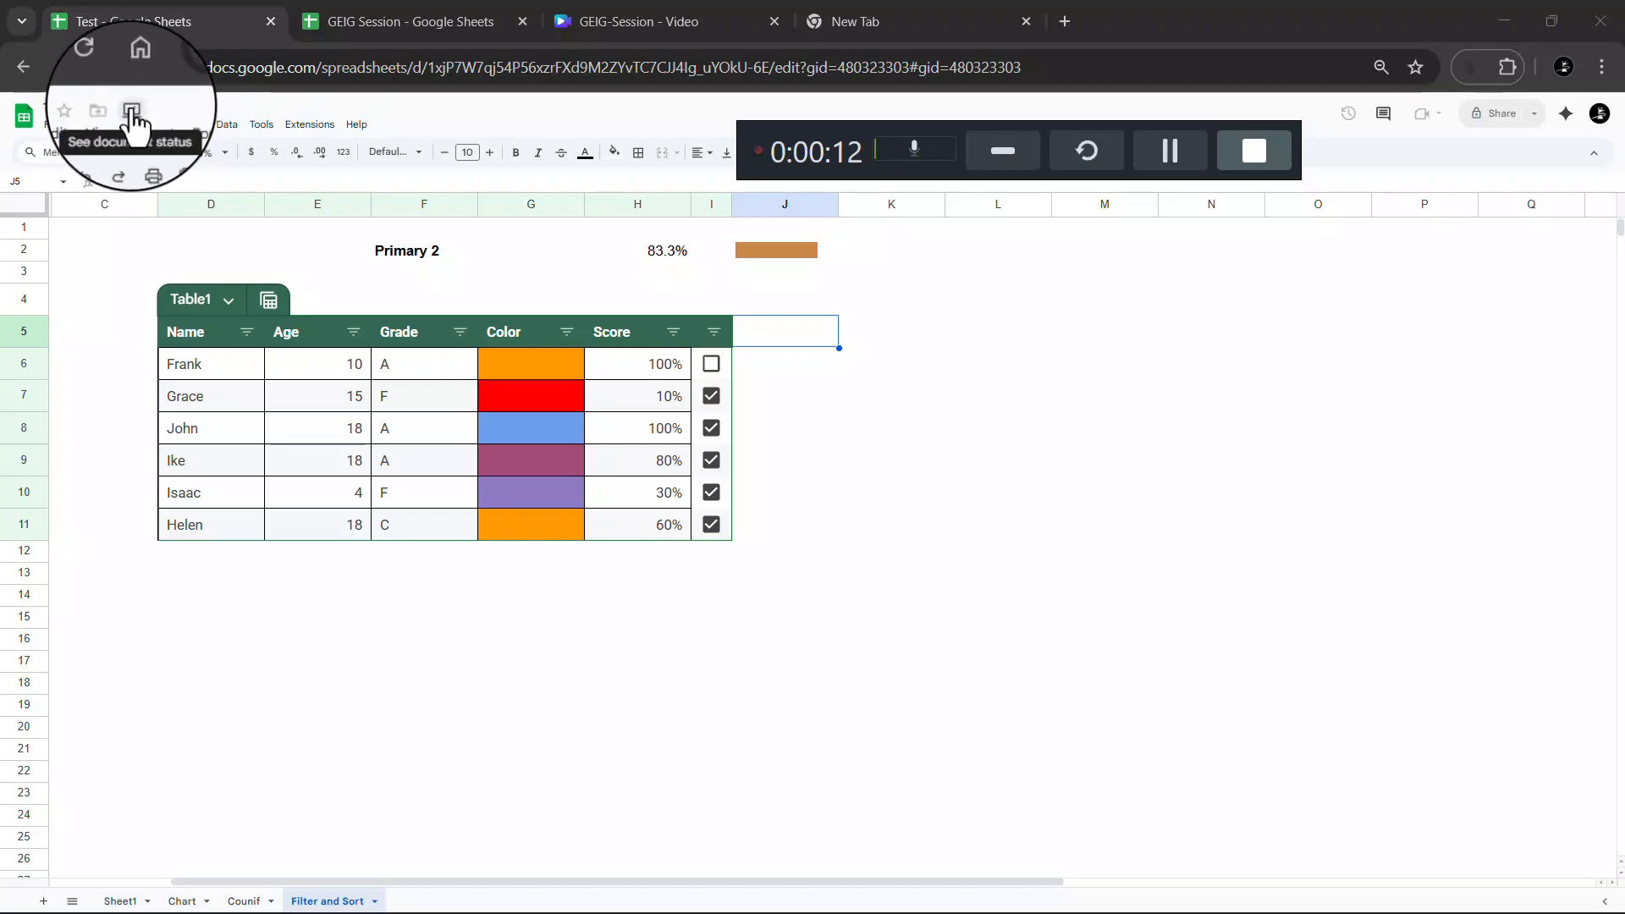
Scroll the Test spreadsheet and look through the File and Edit menus without choosing anything
scroll(132, 107, up, 5)
scroll(132, 127, up, 1)
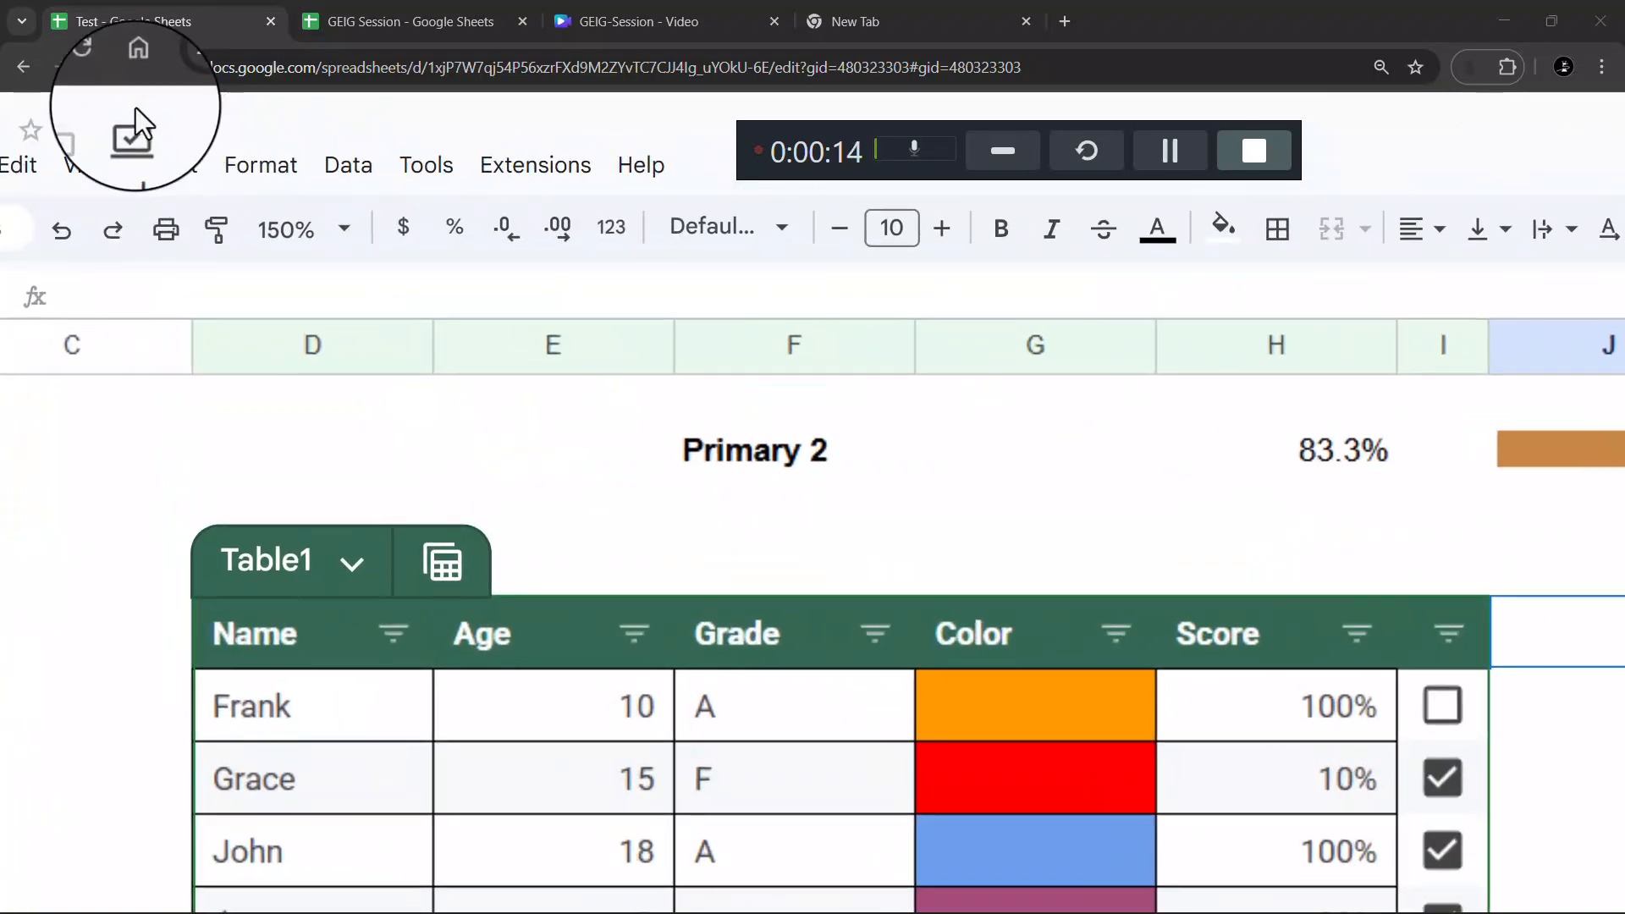
scroll(131, 135, down, 6)
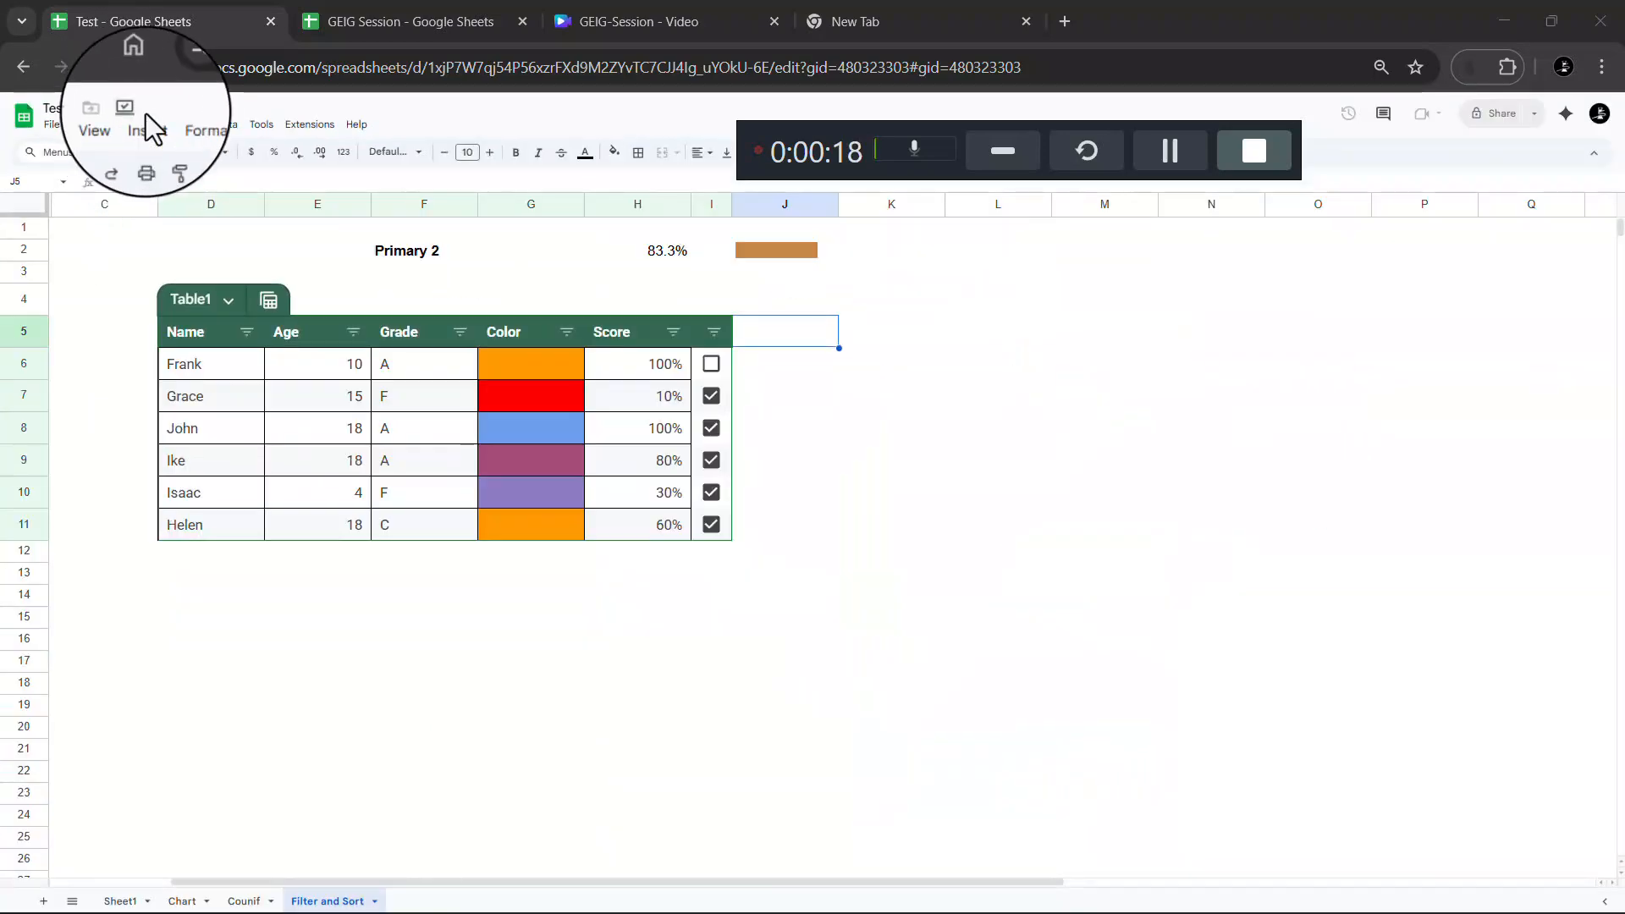
click(51, 126)
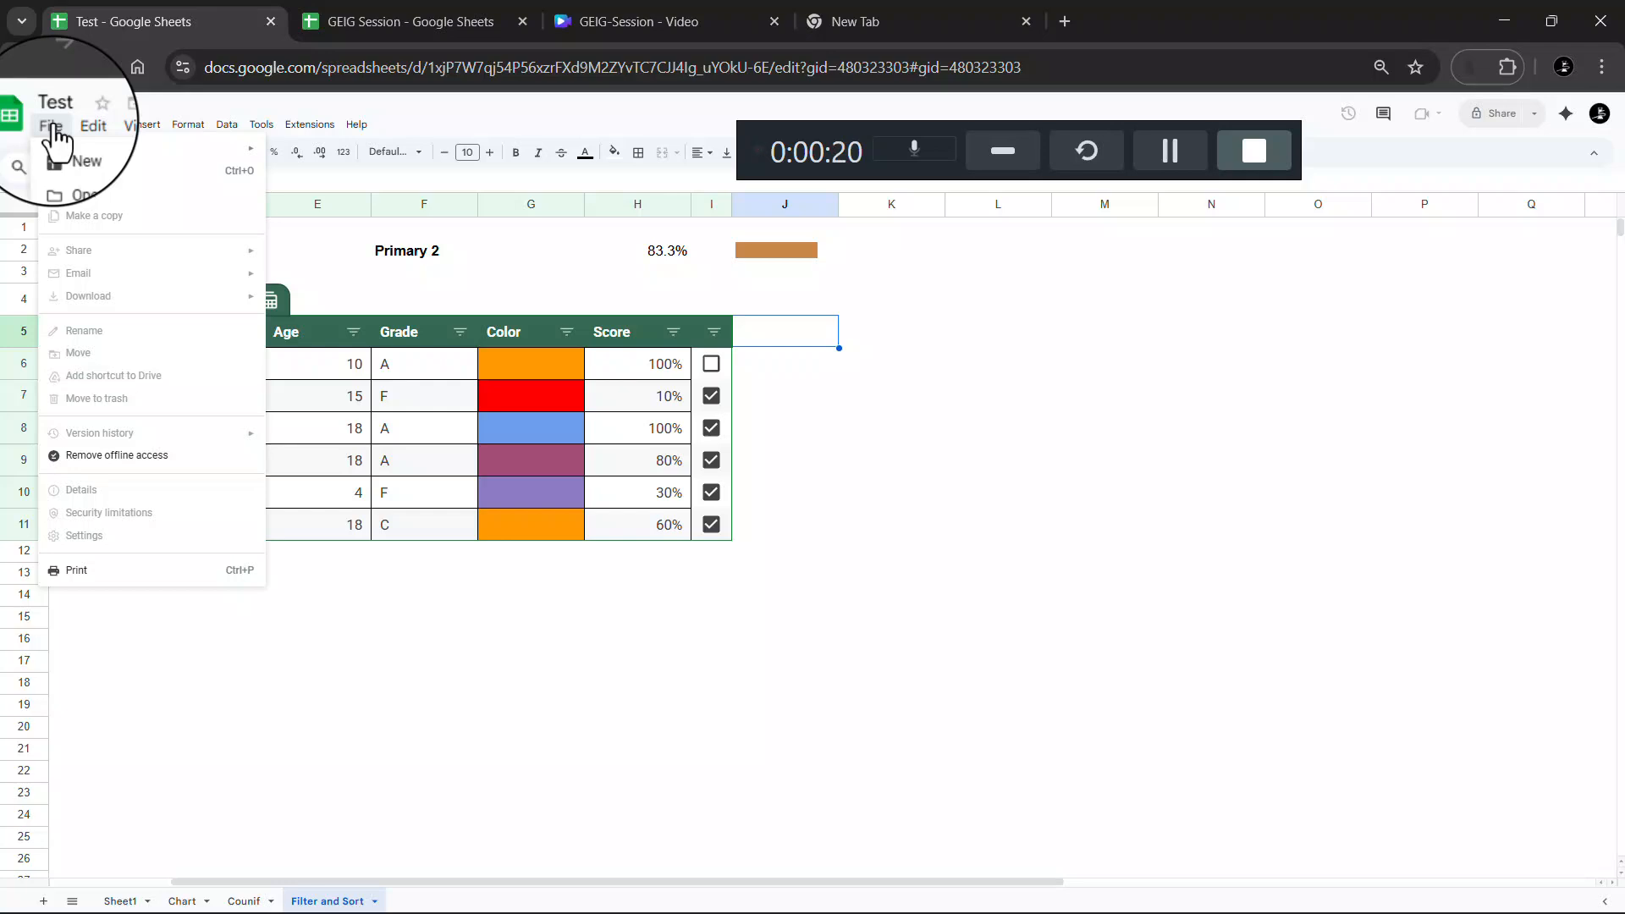
click(435, 116)
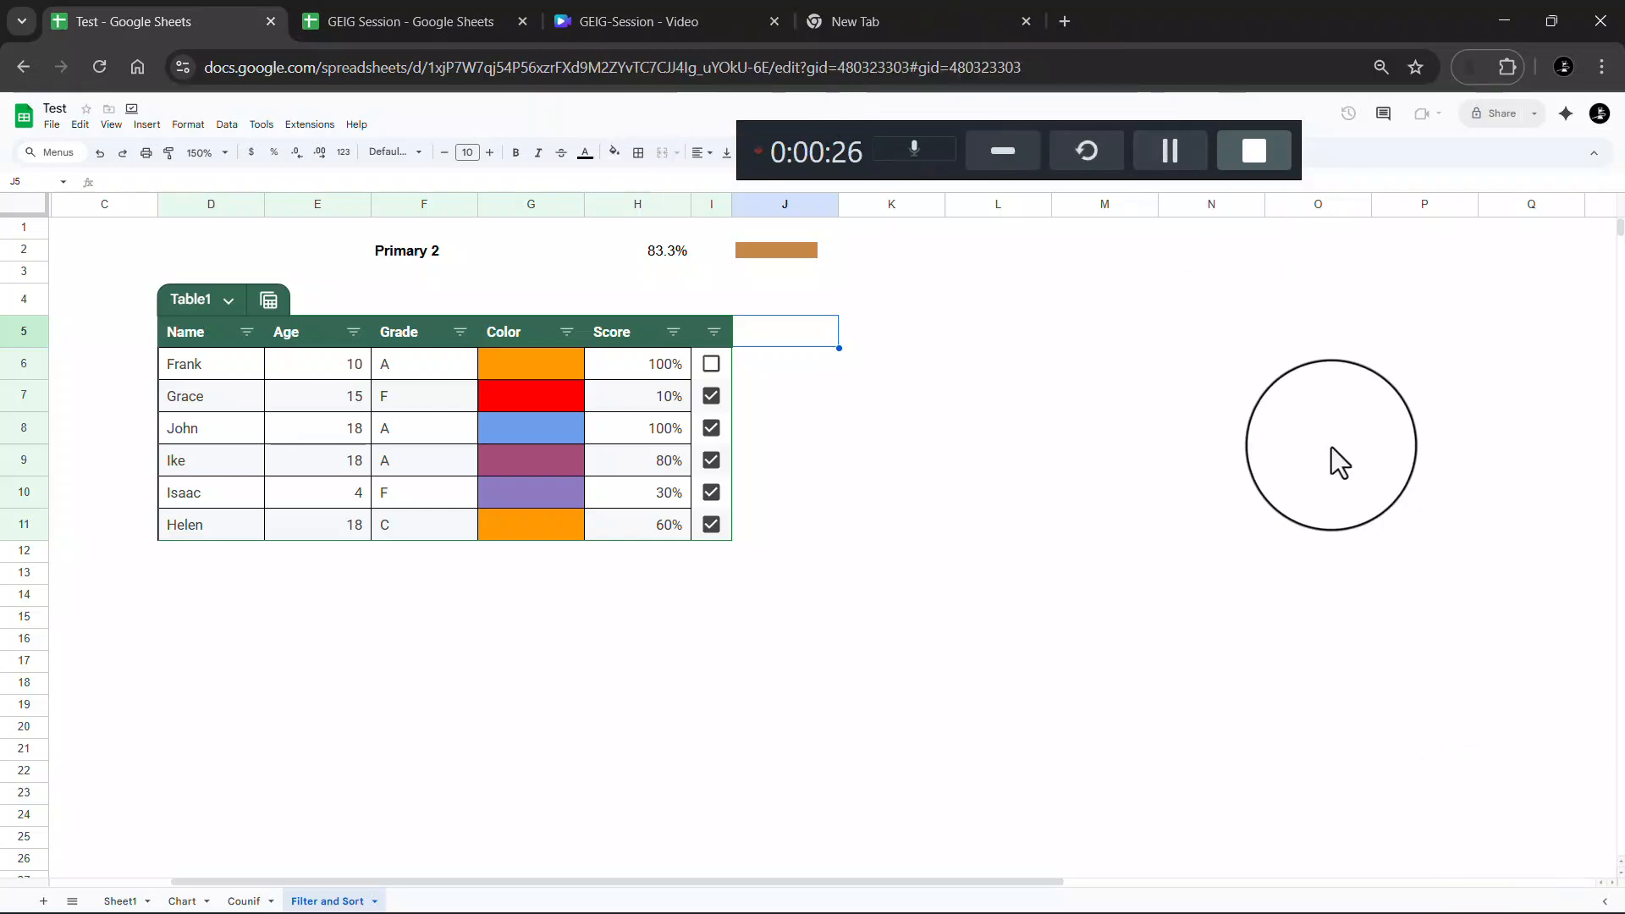
click(1180, 156)
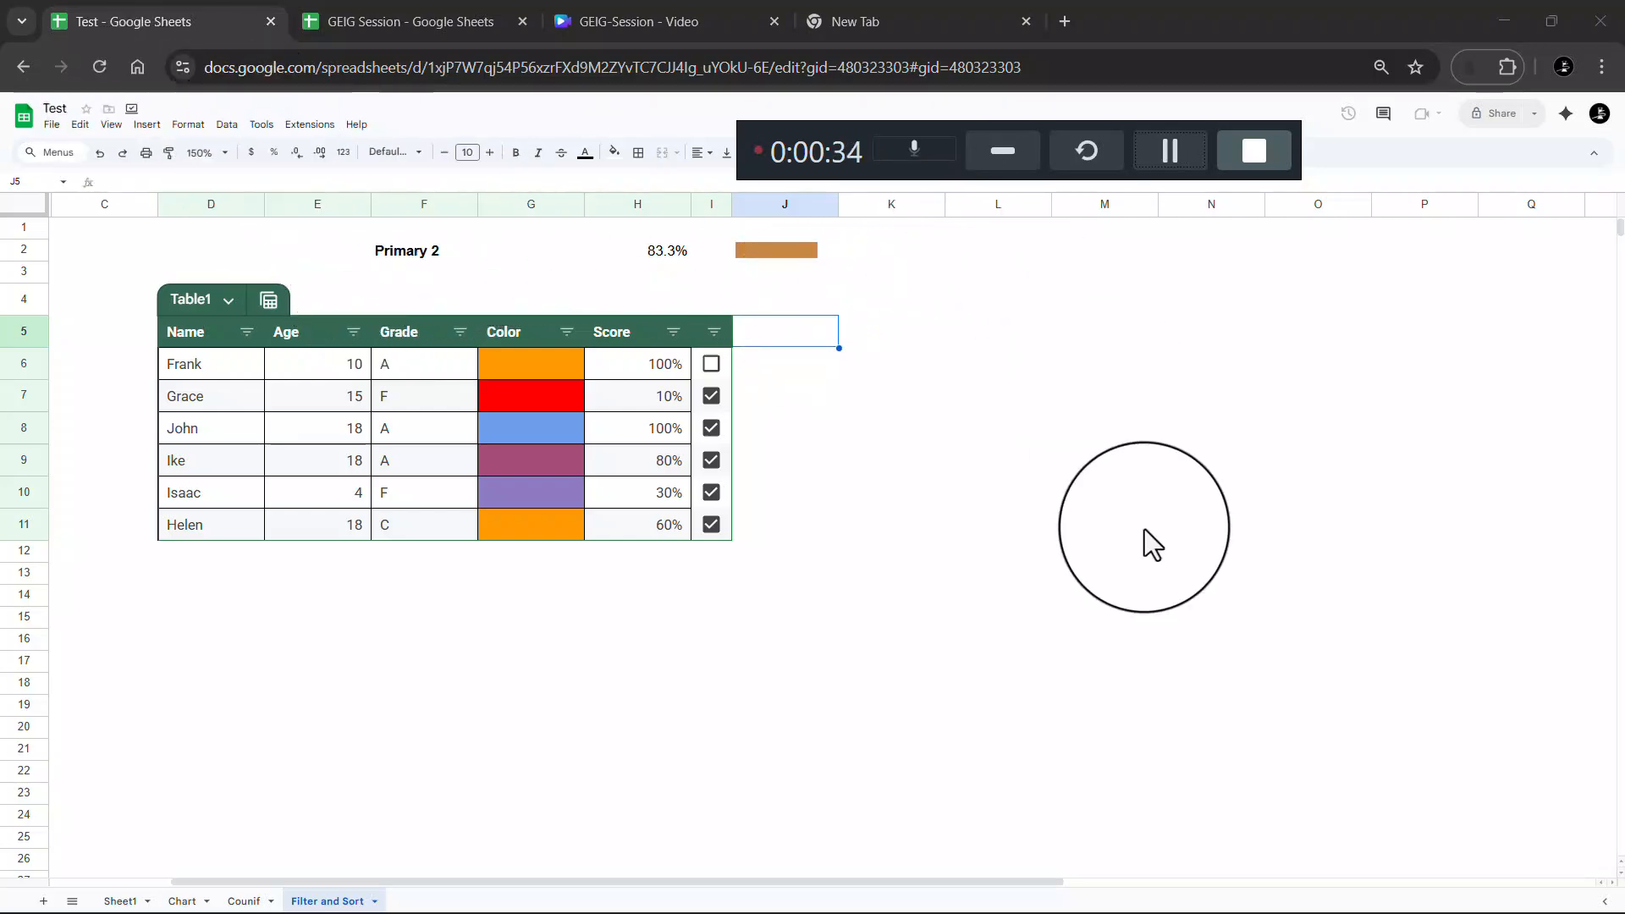
key(super)
key(super)
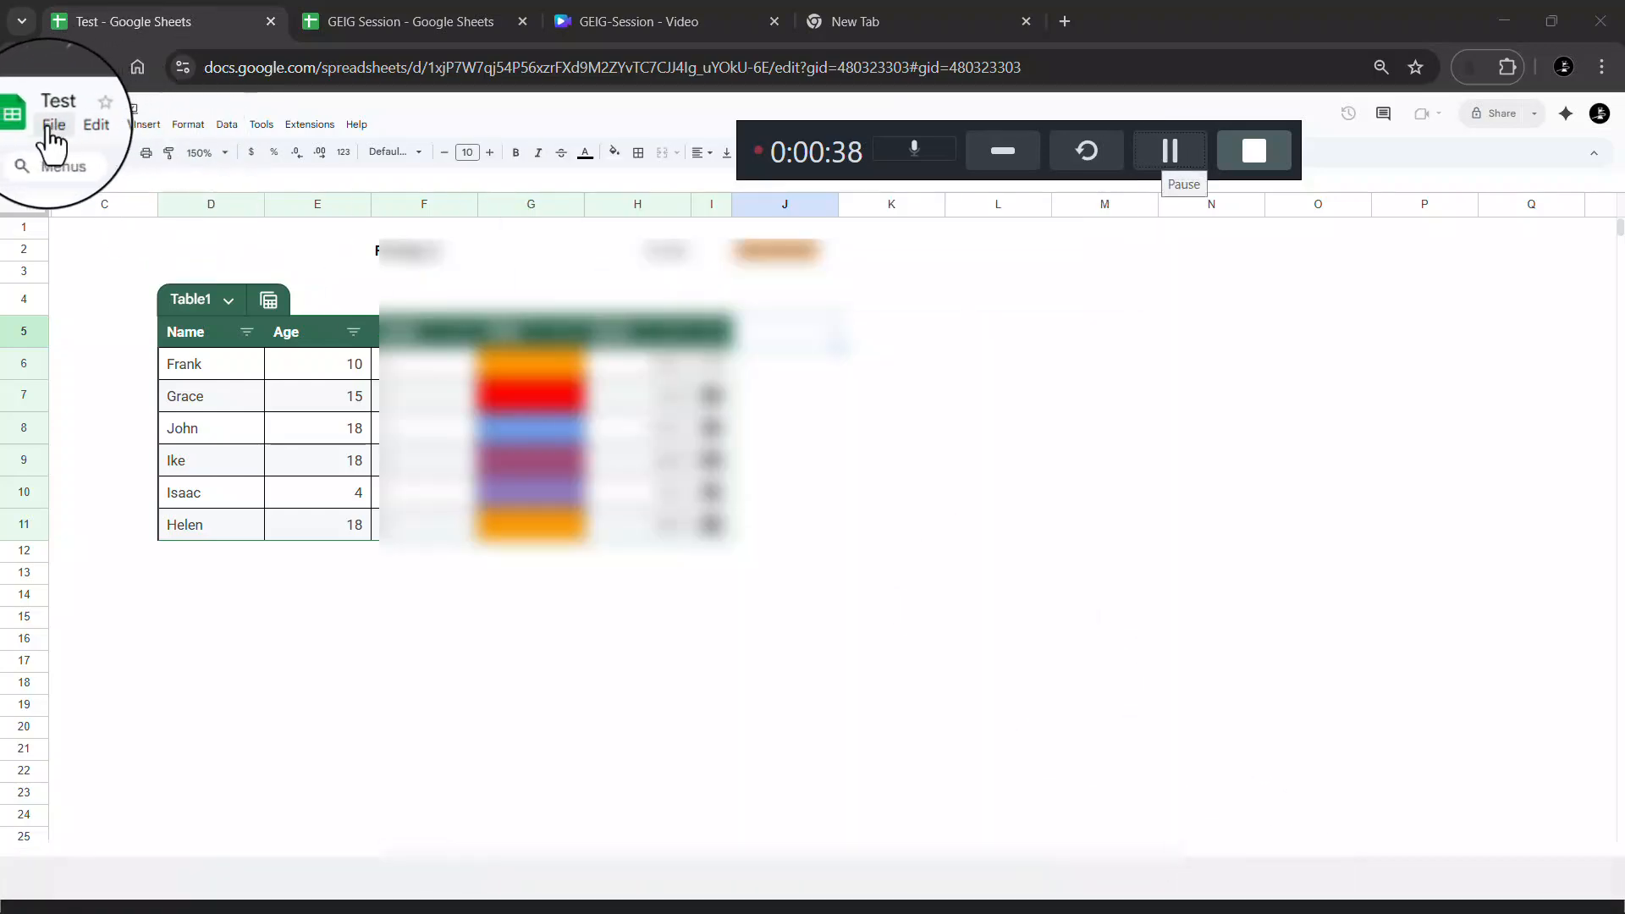
click(79, 125)
click(176, 105)
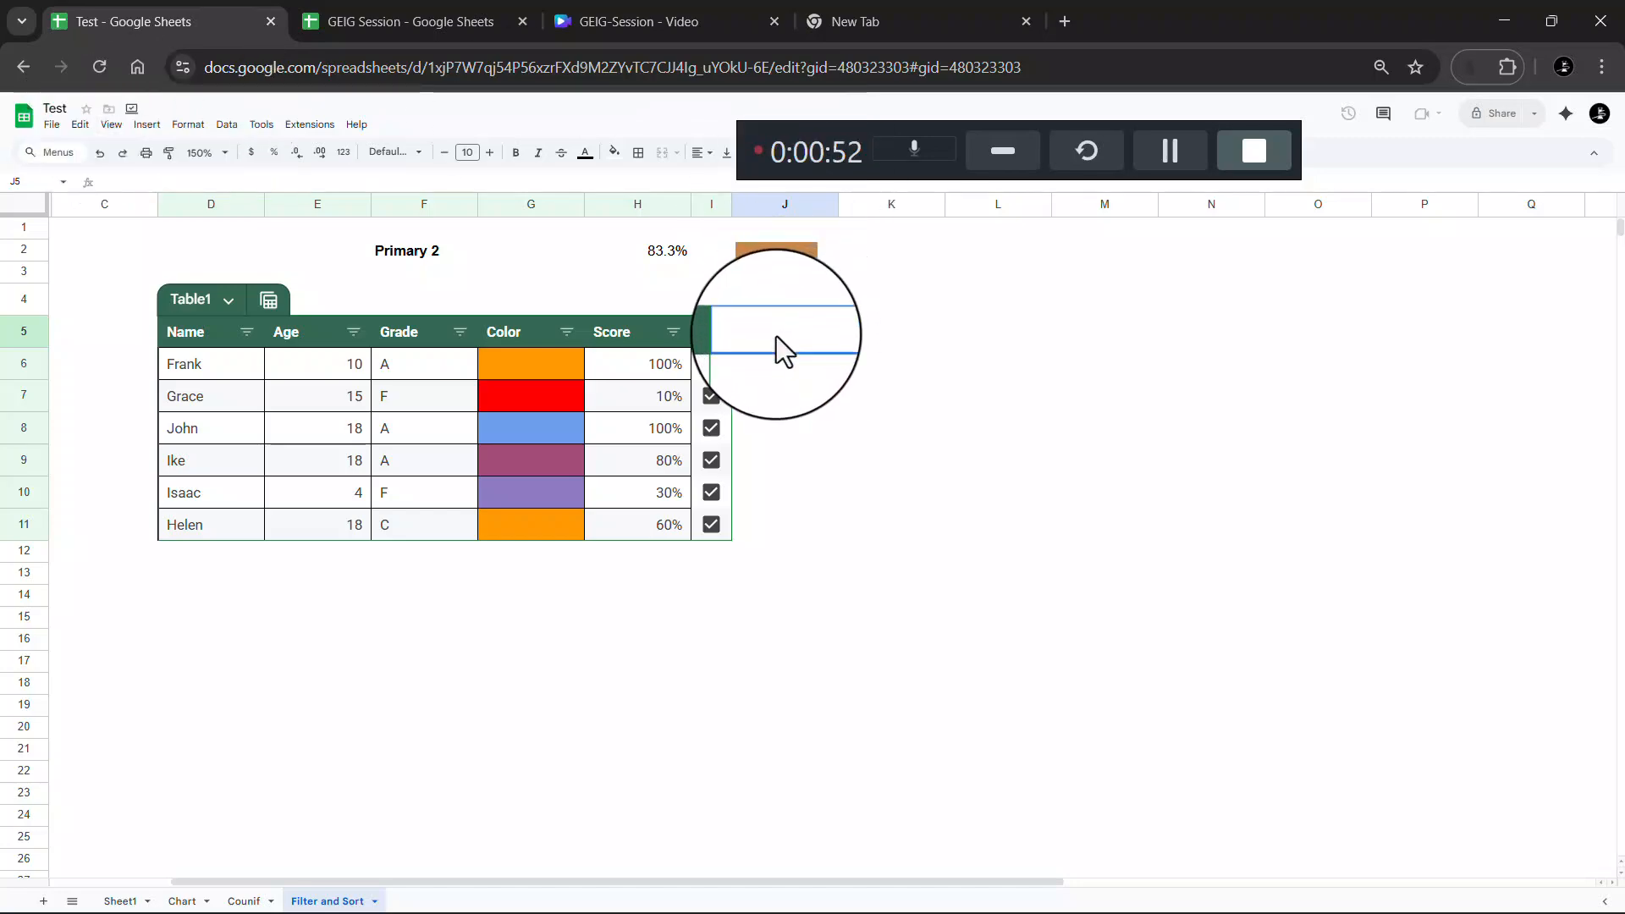
In GEIG Session, set K5 to 10%, inspect L5's REPT formula, then return to Test
click(414, 18)
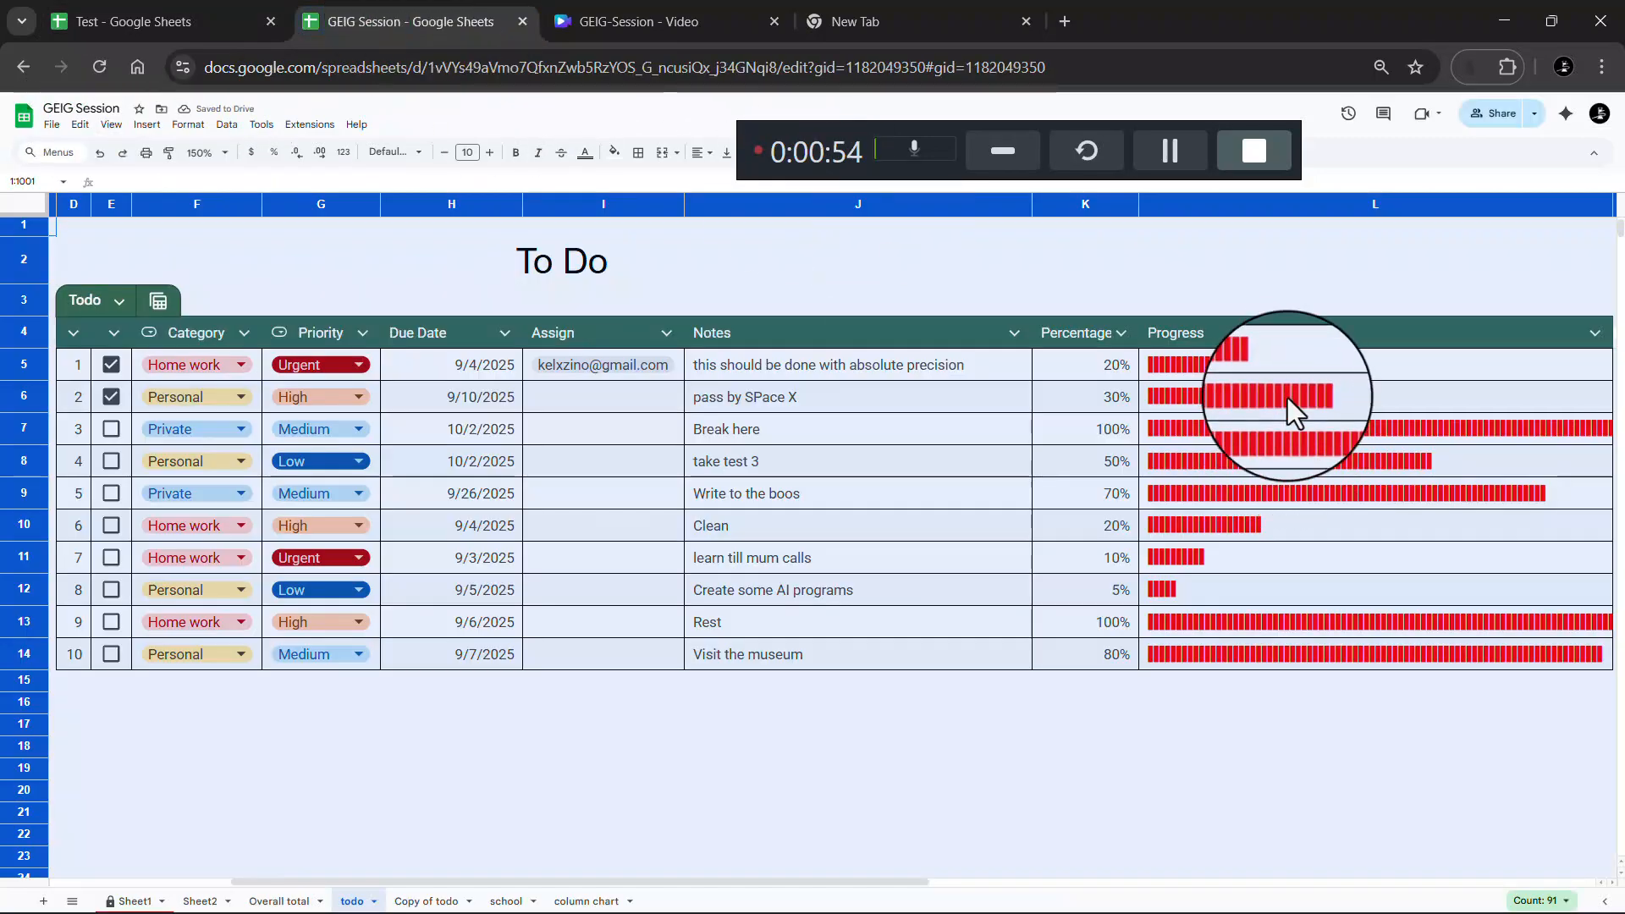
click(1196, 362)
click(1114, 368)
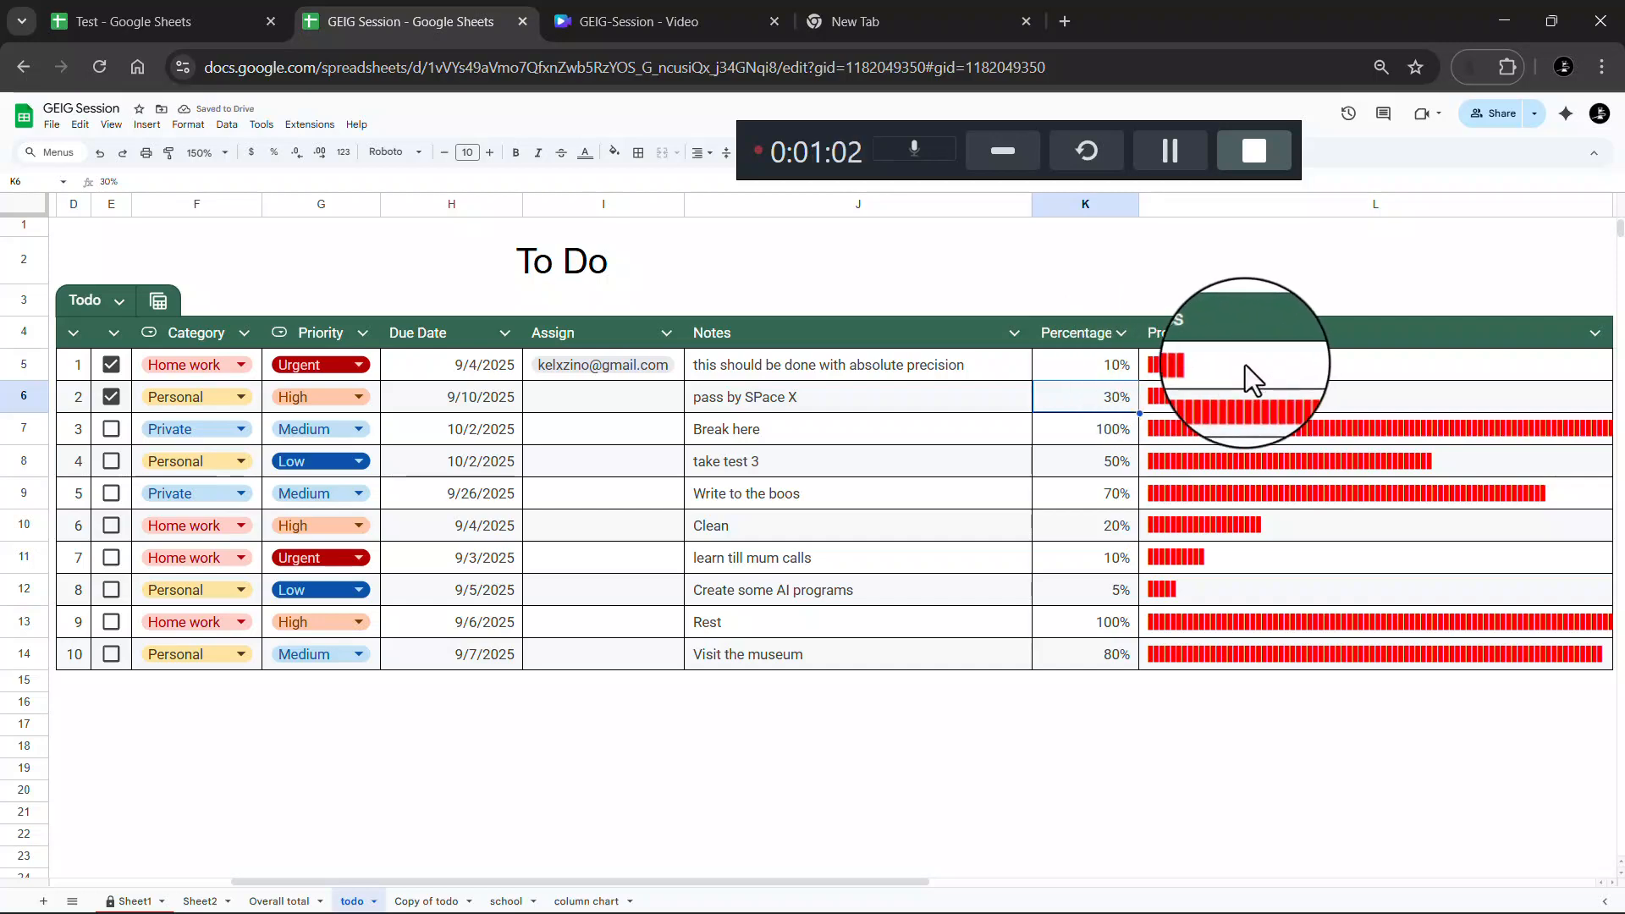
click(1246, 364)
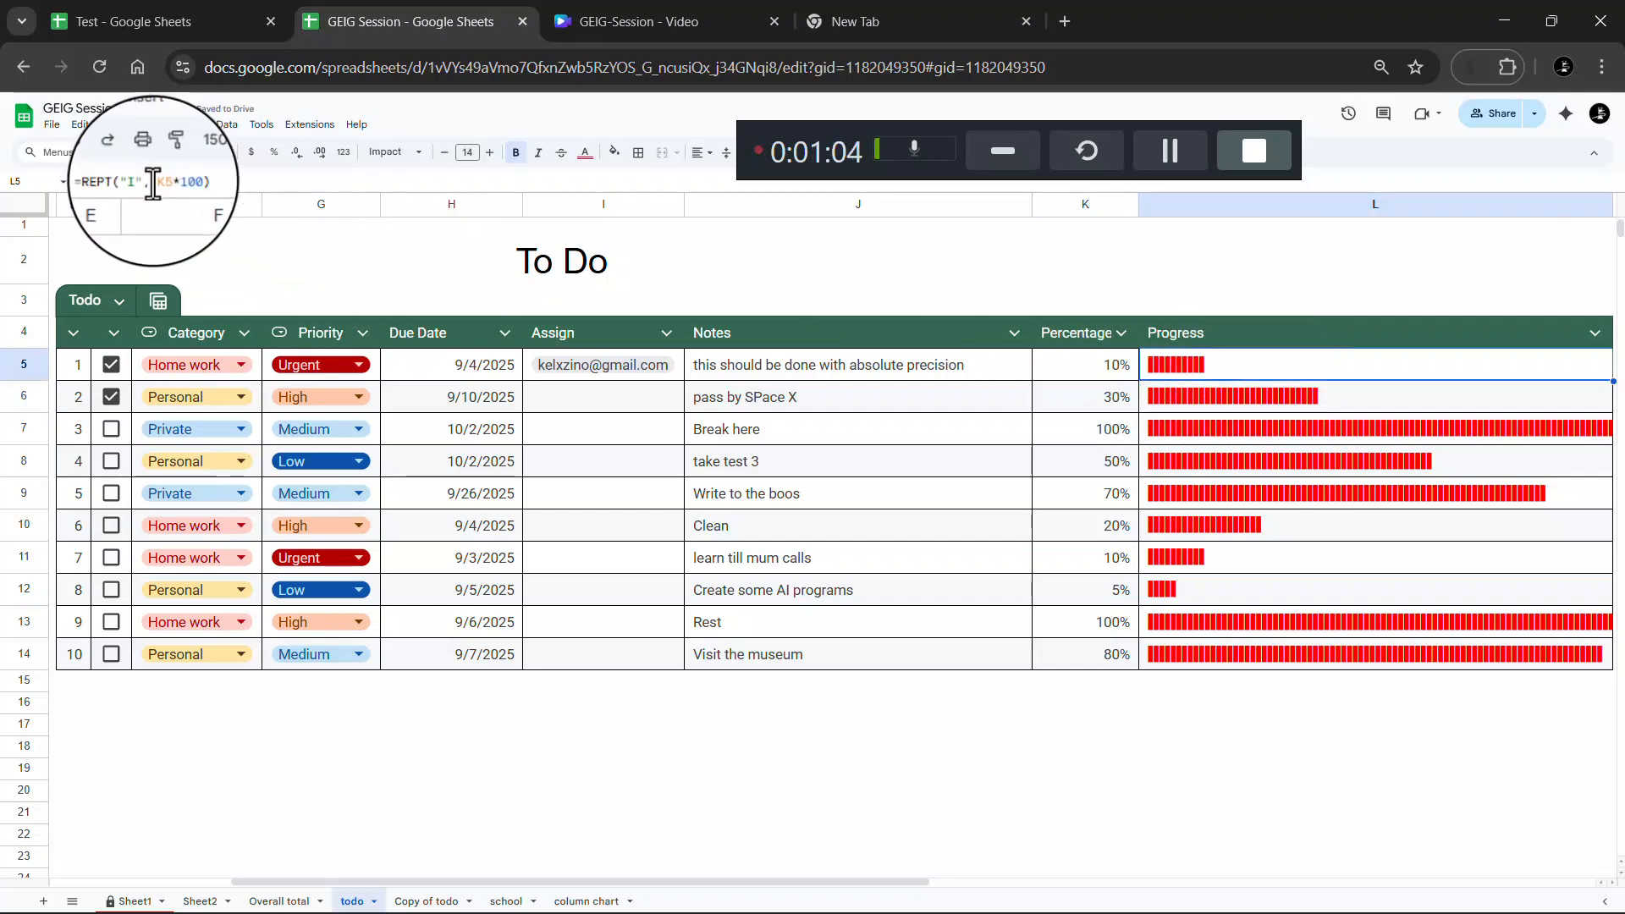
drag(113, 180, 208, 179)
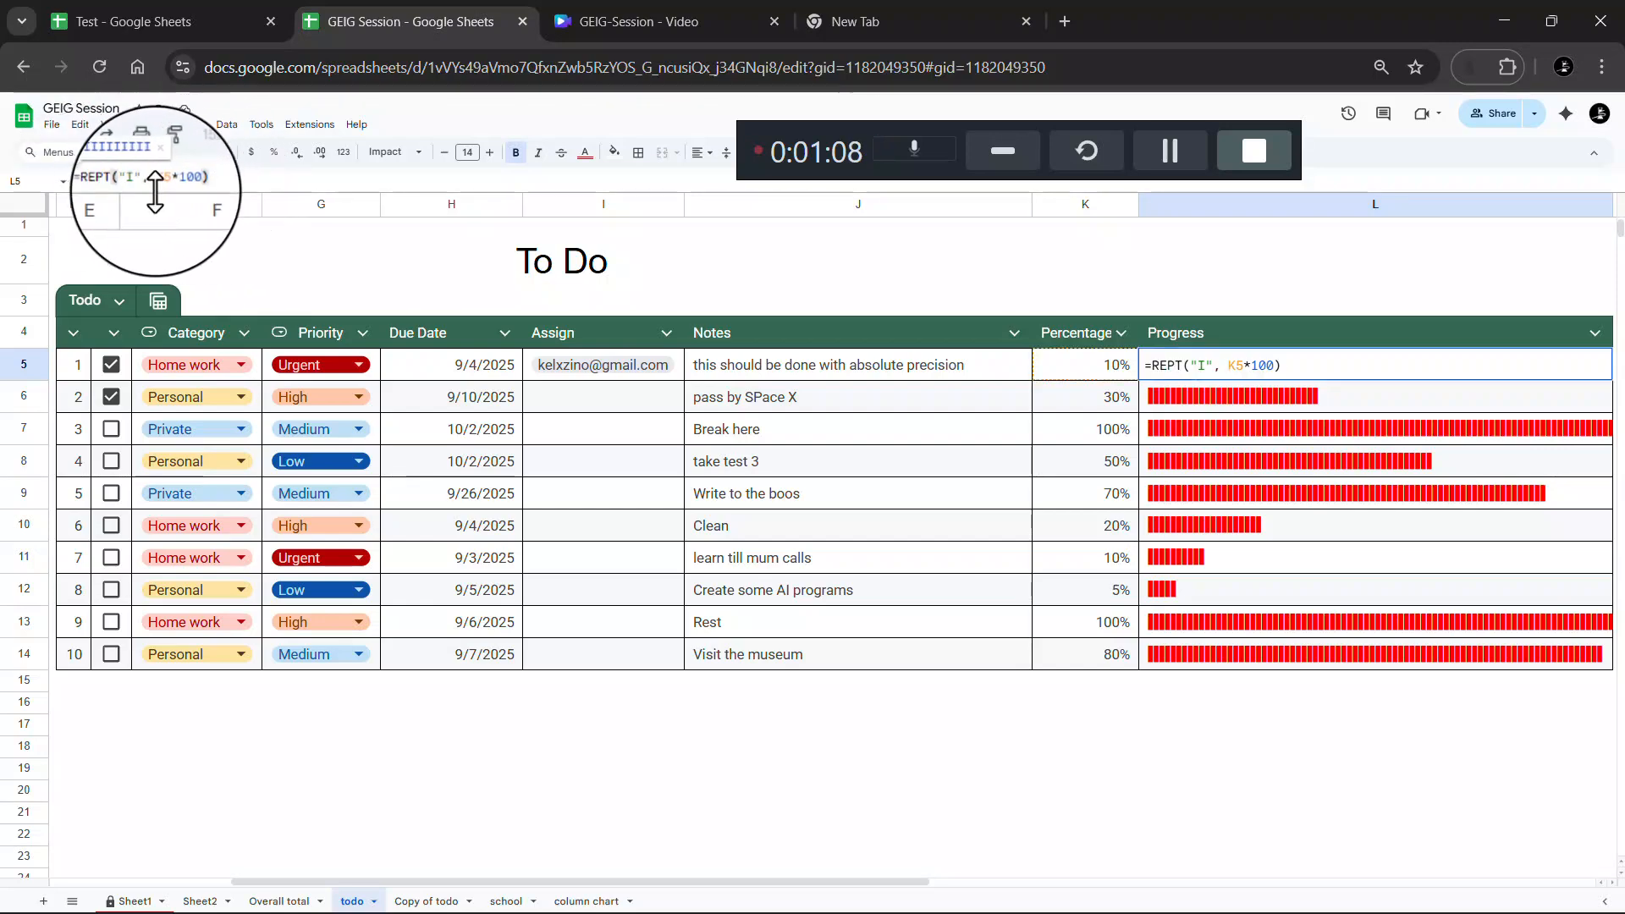
click(182, 19)
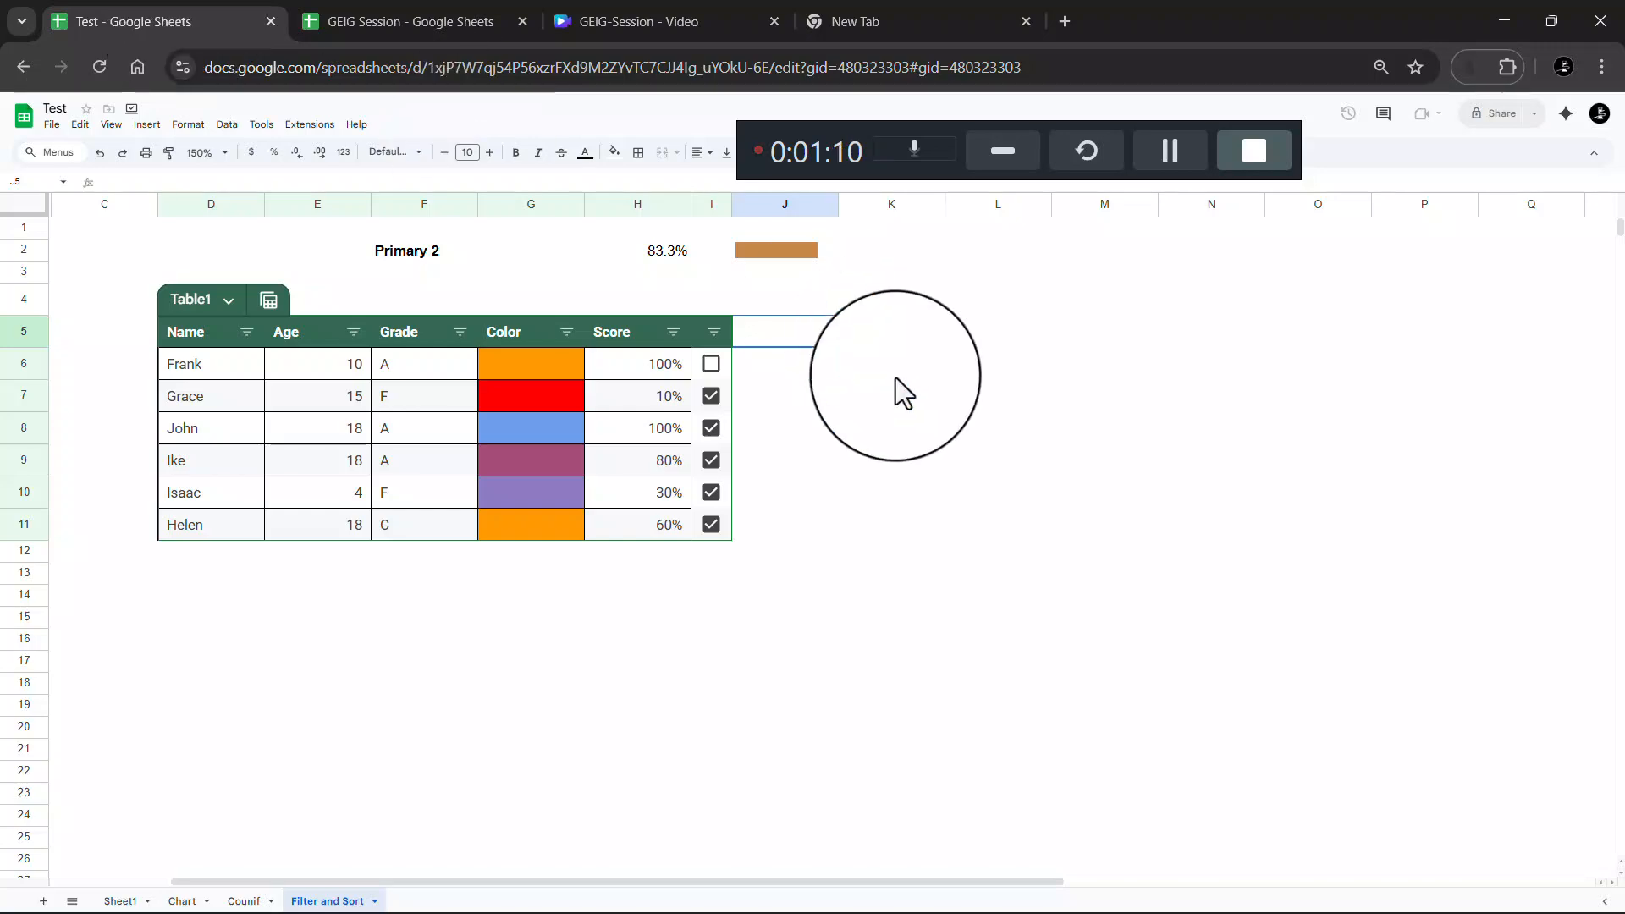
Start typing a 'Progr' heading in J5, then cancel that entry
double_click(772, 332)
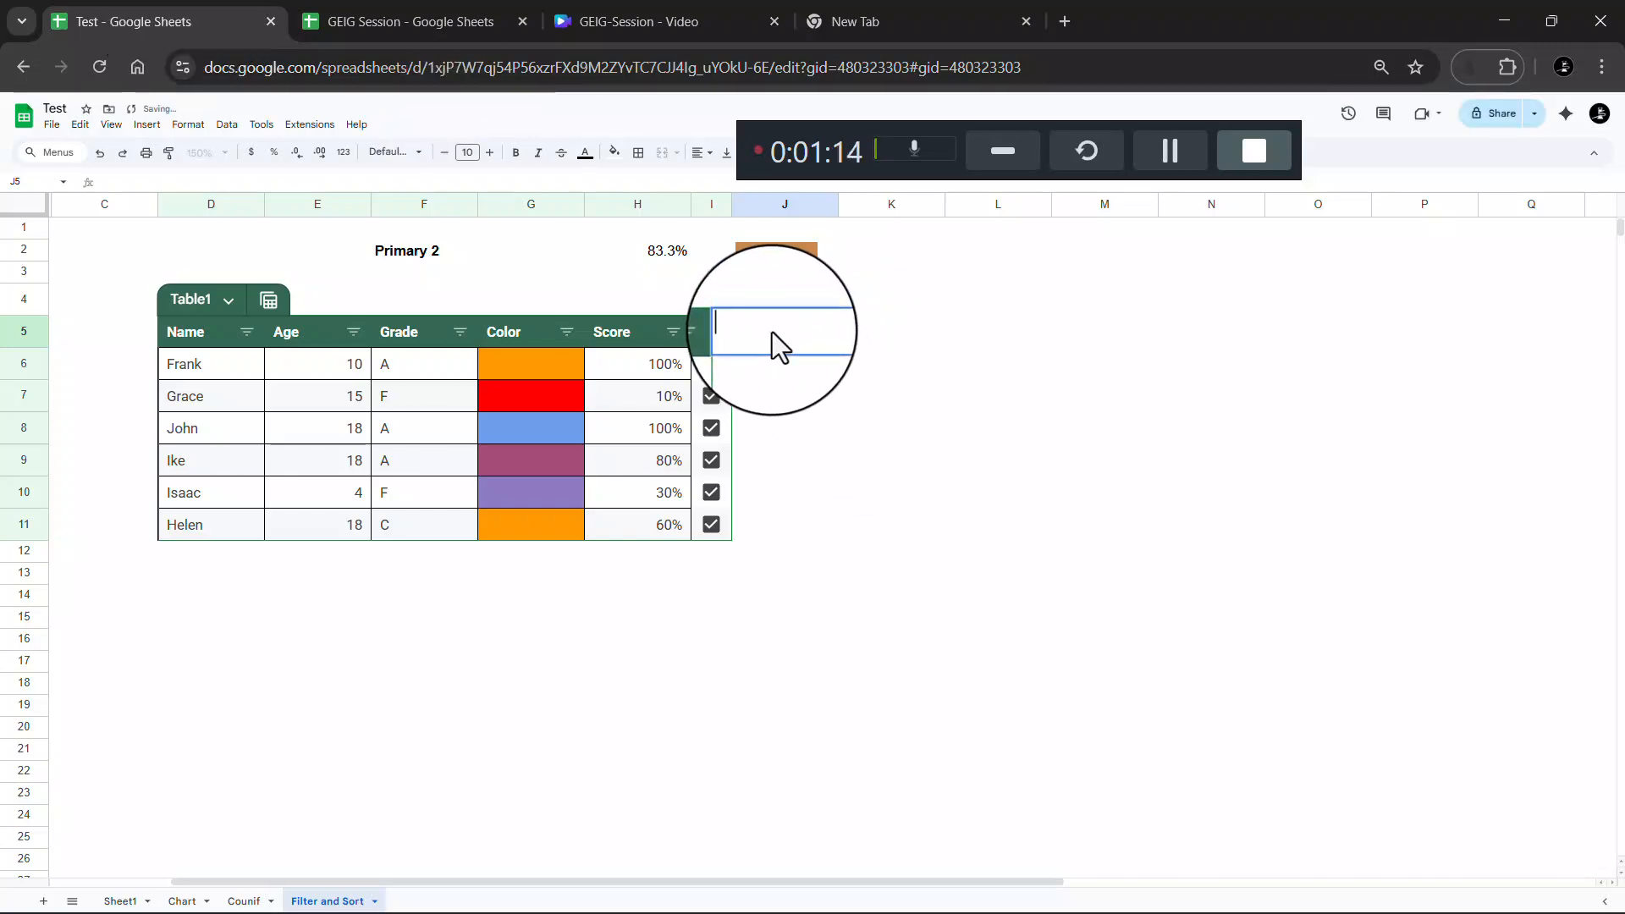
text(Progr)
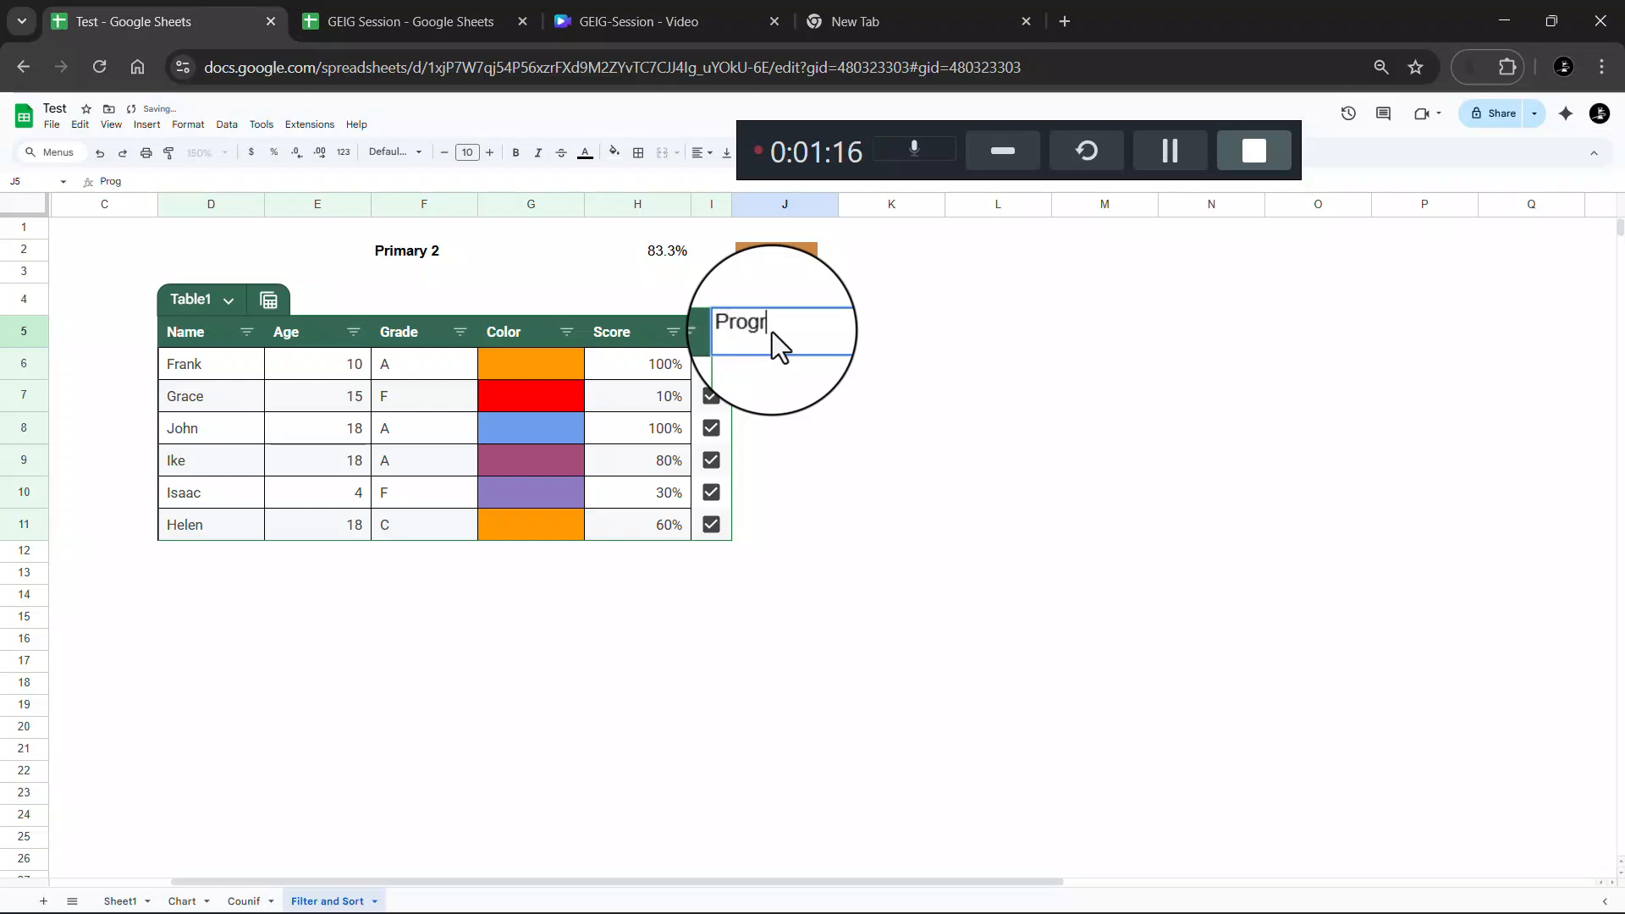
key(Escape)
click(843, 502)
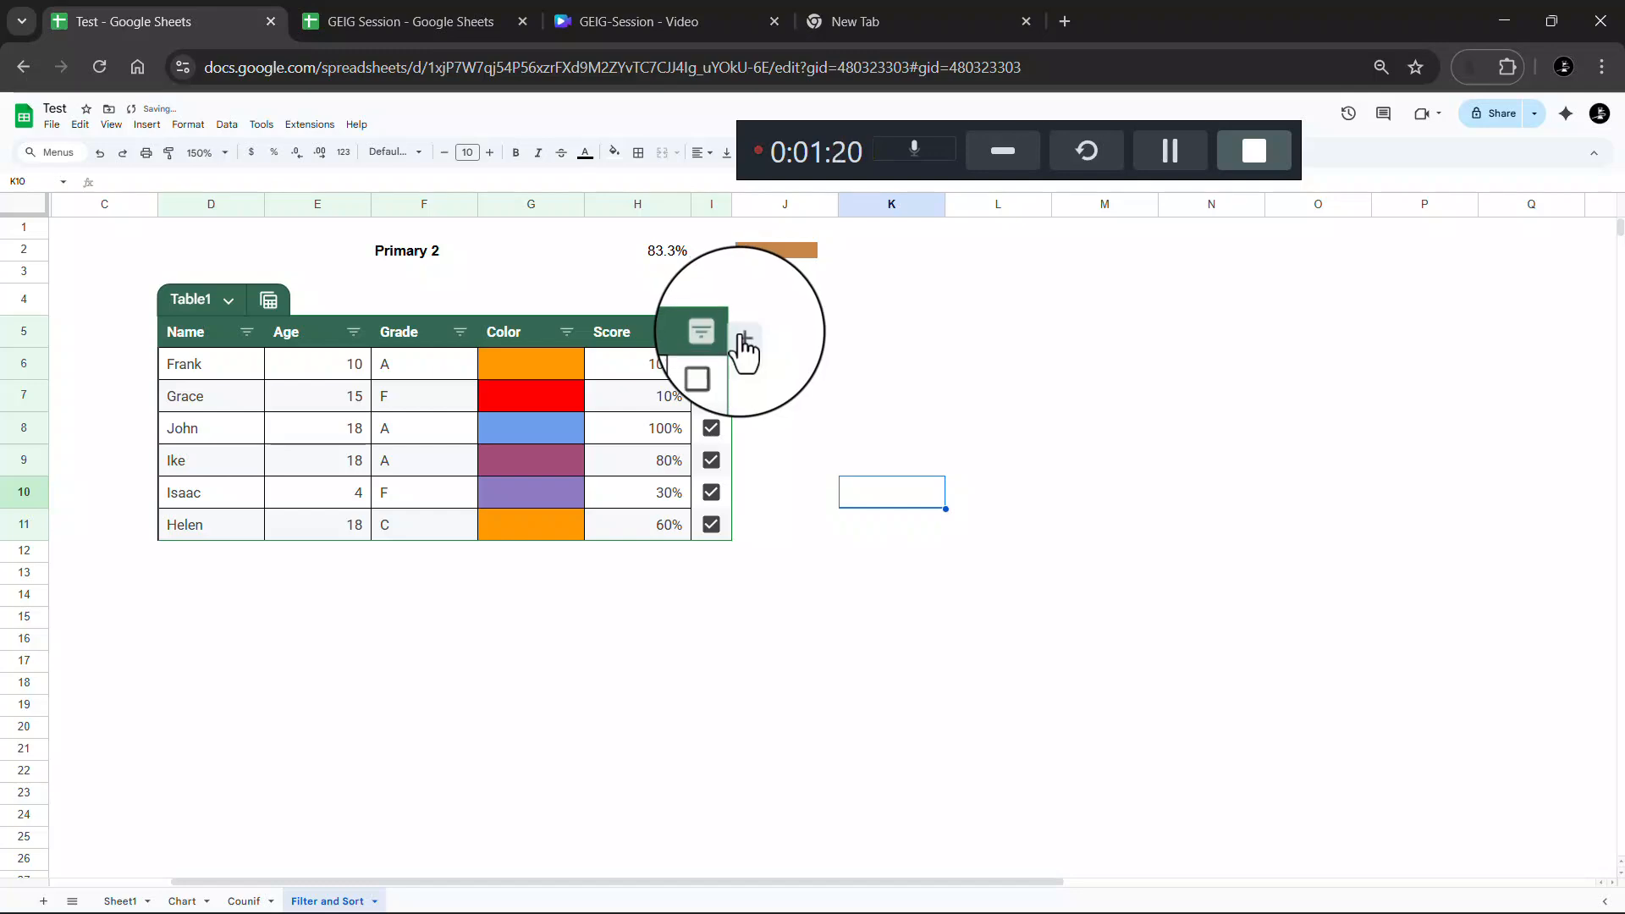
Append a column to Table1 headed Progress and widen it
click(742, 333)
click(765, 337)
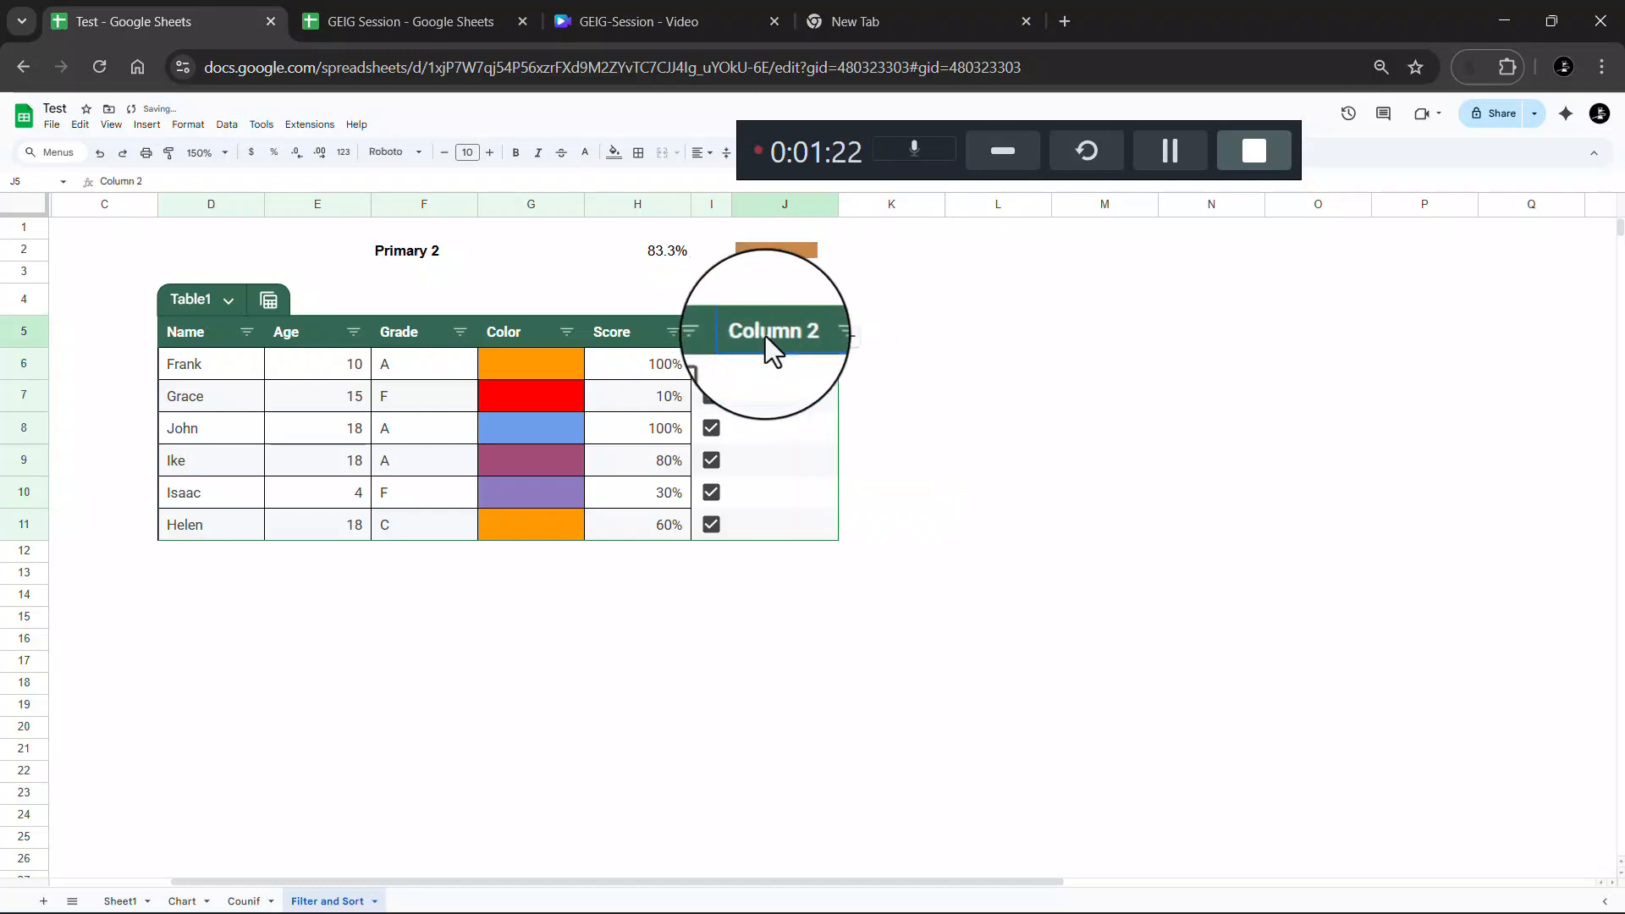
double_click(762, 329)
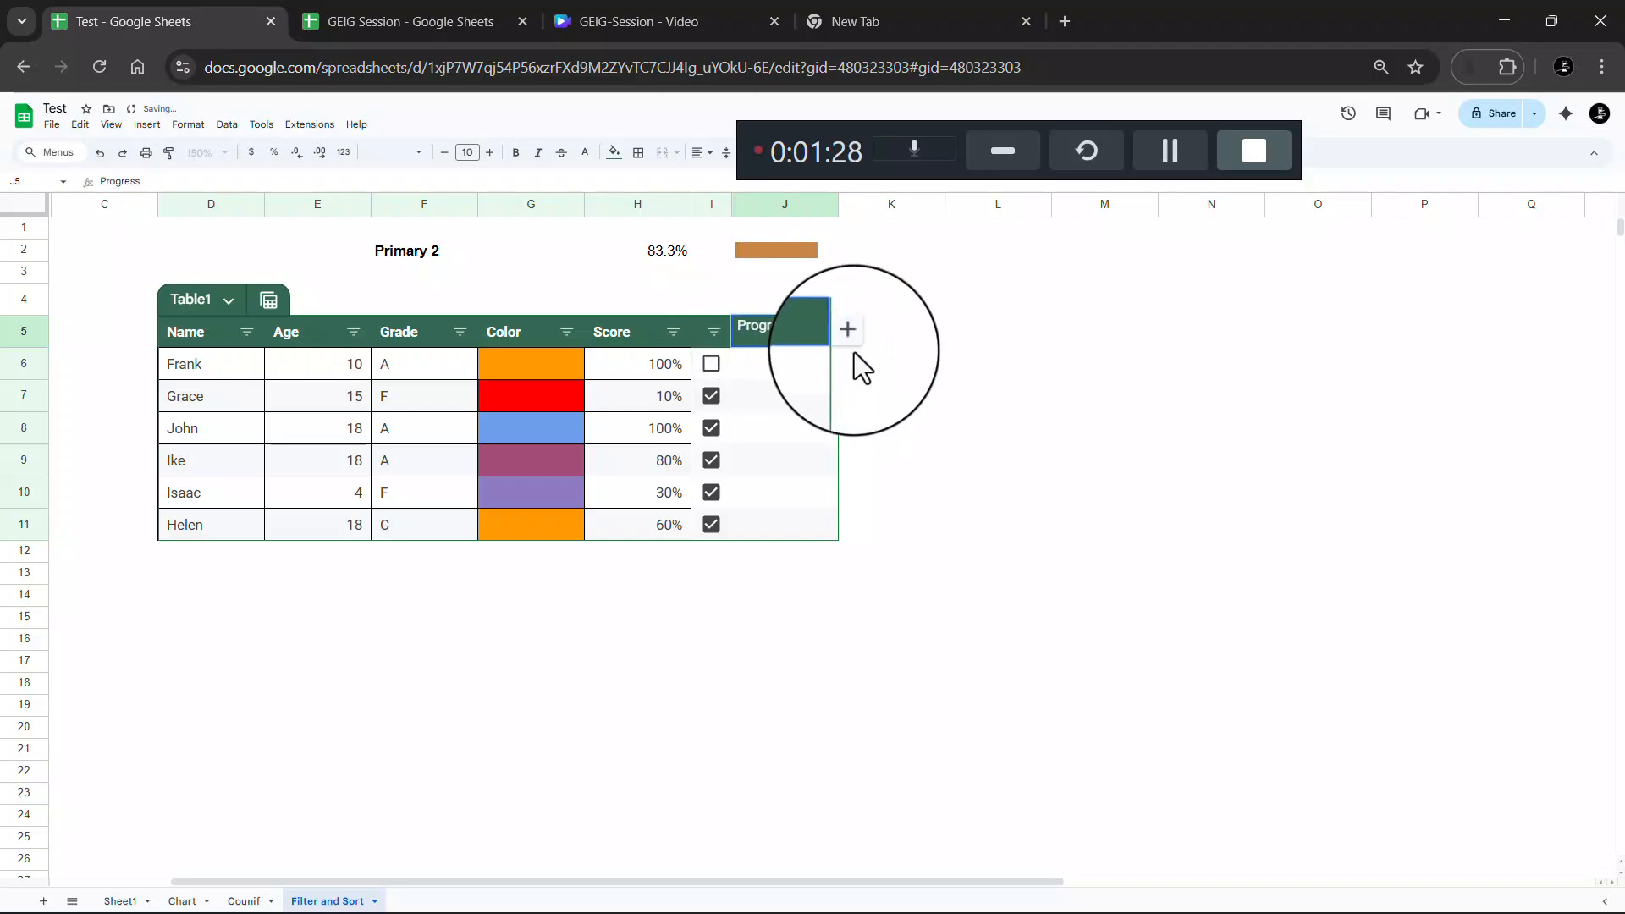
click(894, 374)
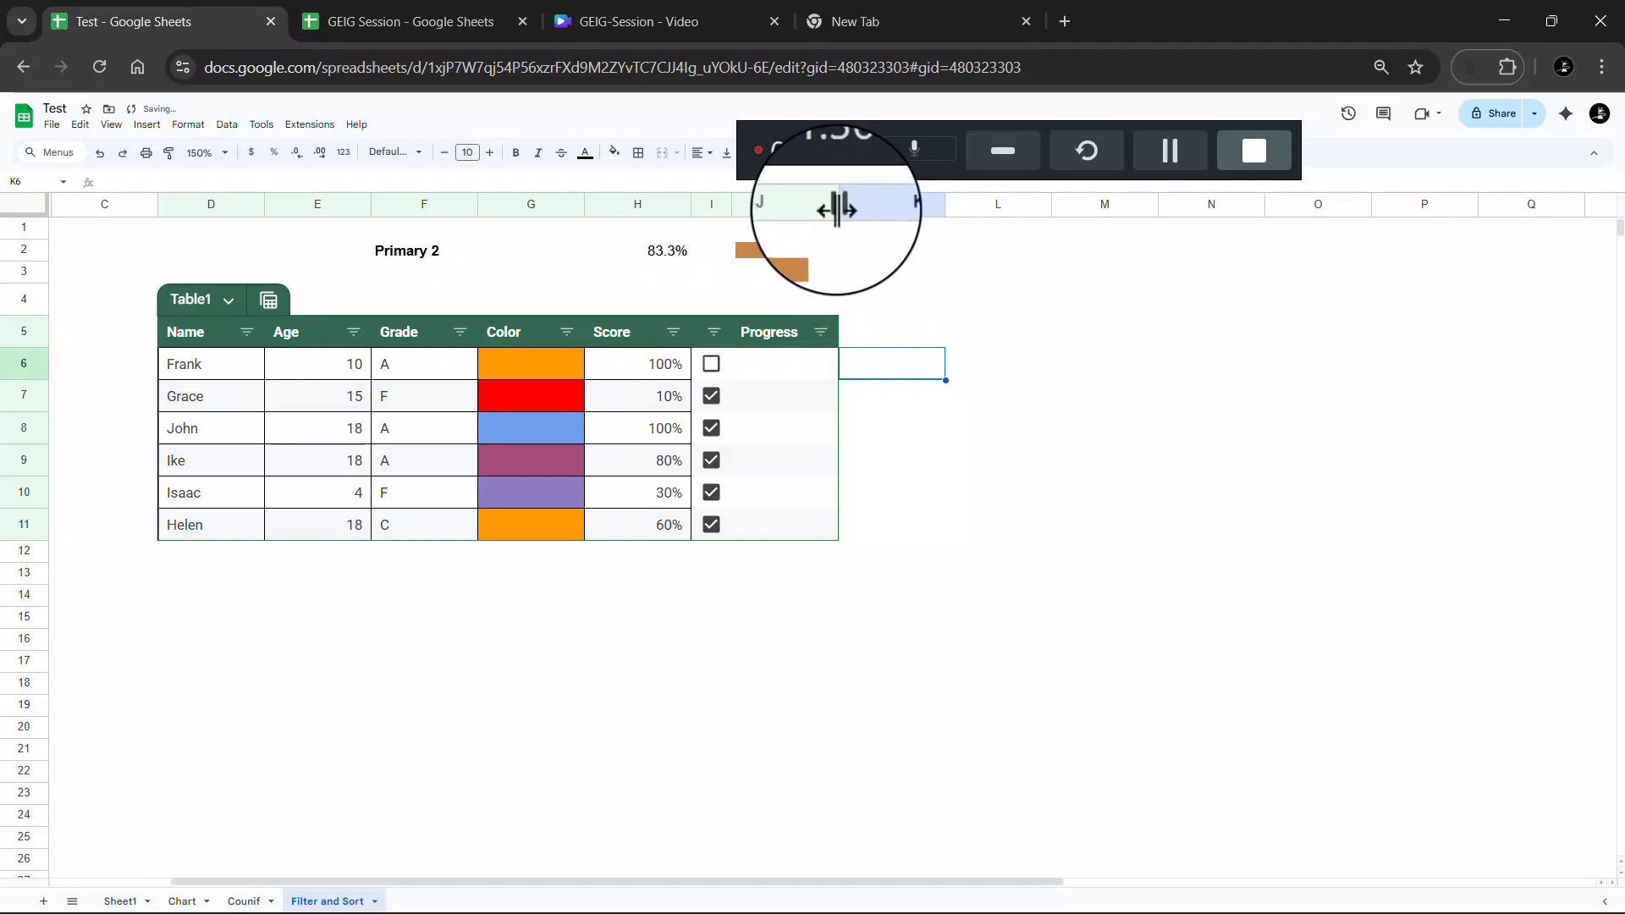
drag(838, 205, 1070, 218)
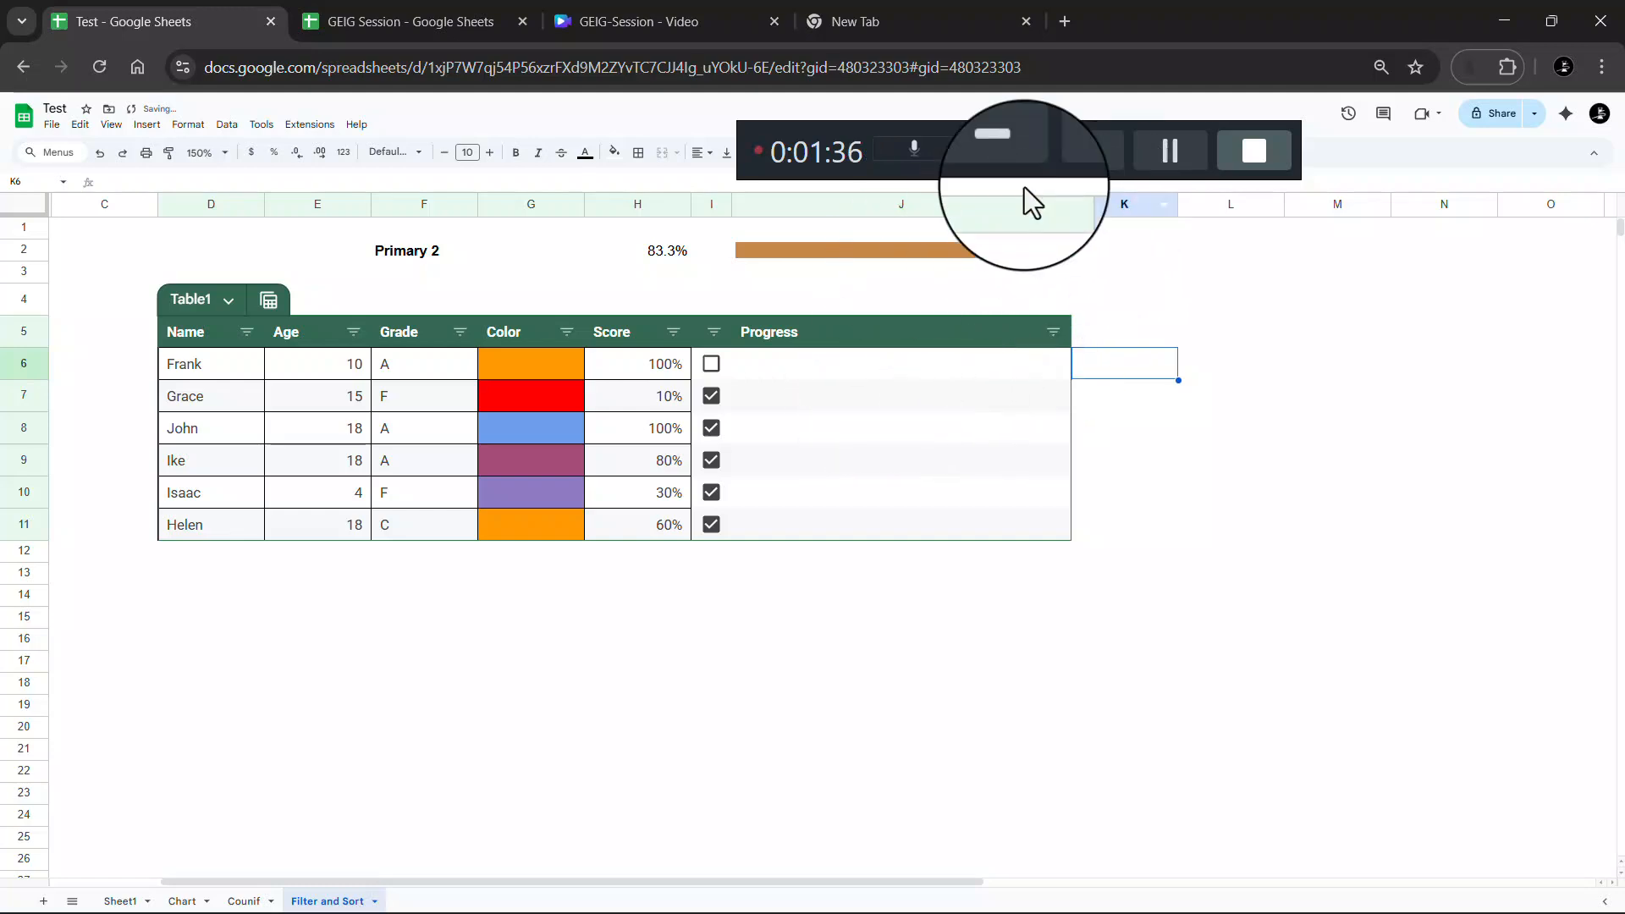
click(1163, 150)
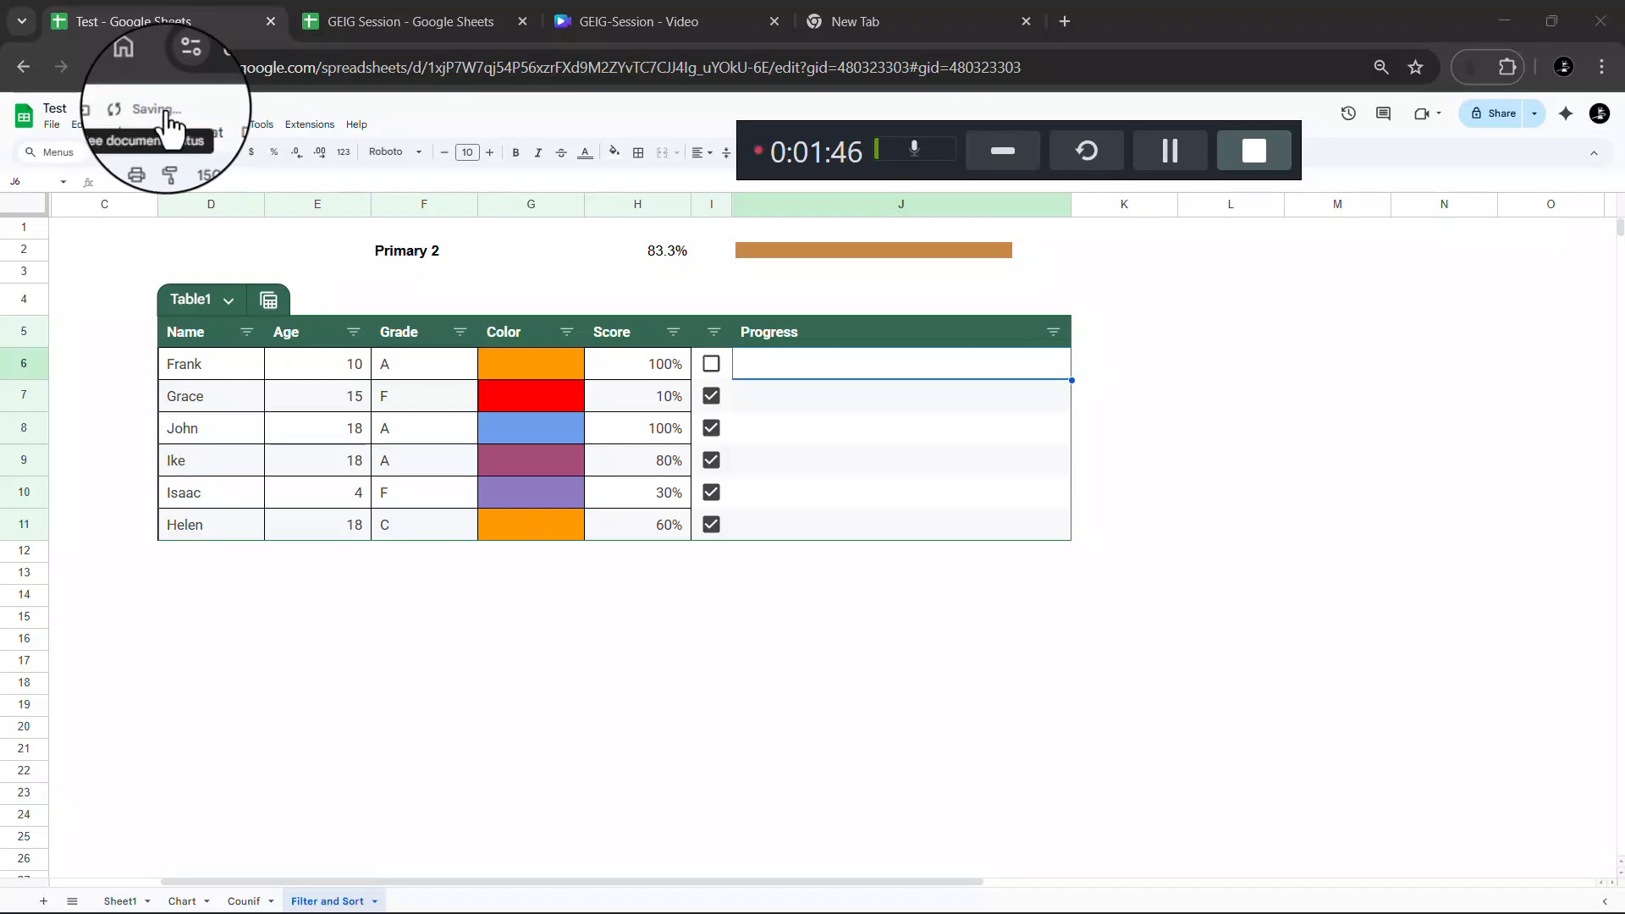
scroll(162, 114, up, 5)
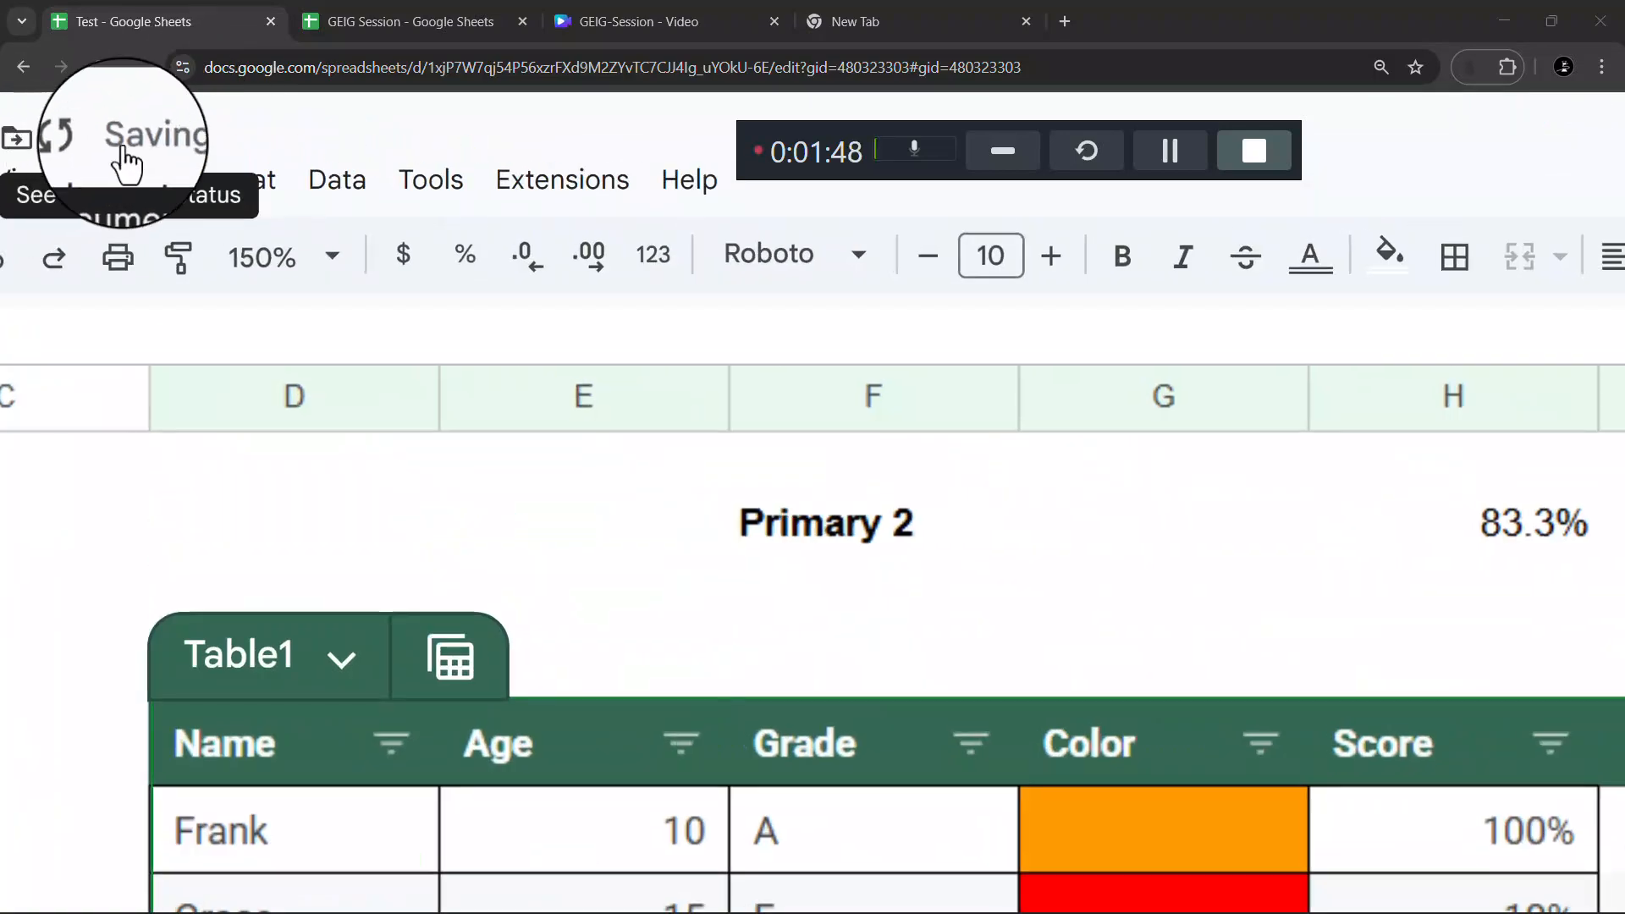
scroll(130, 142, down, 1)
scroll(130, 143, down, 4)
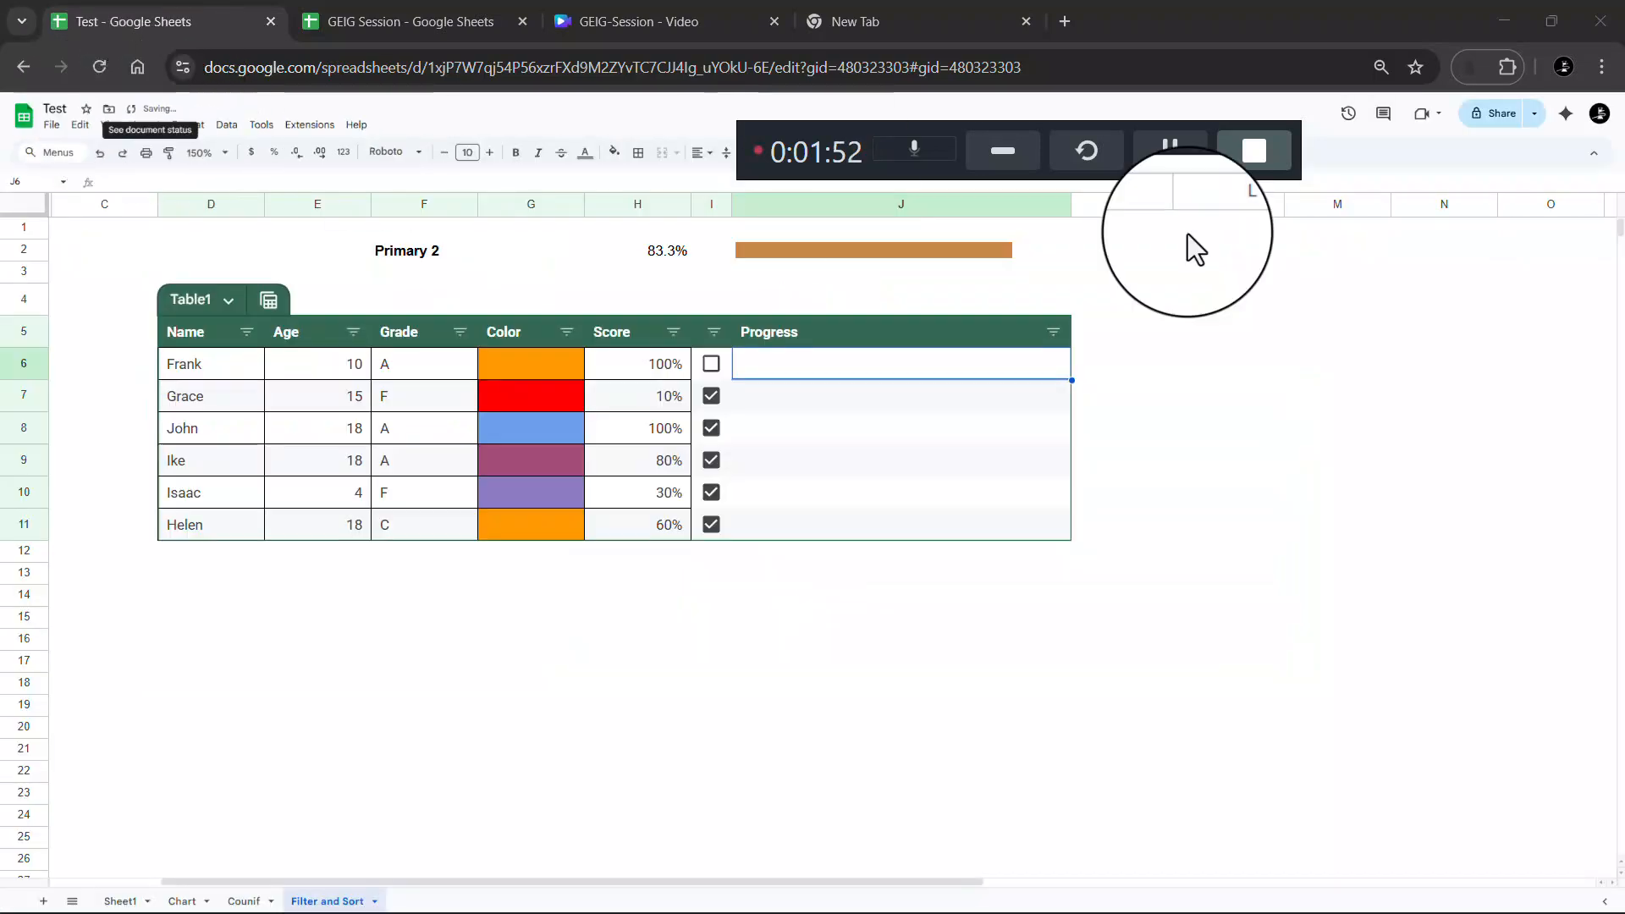
click(1503, 119)
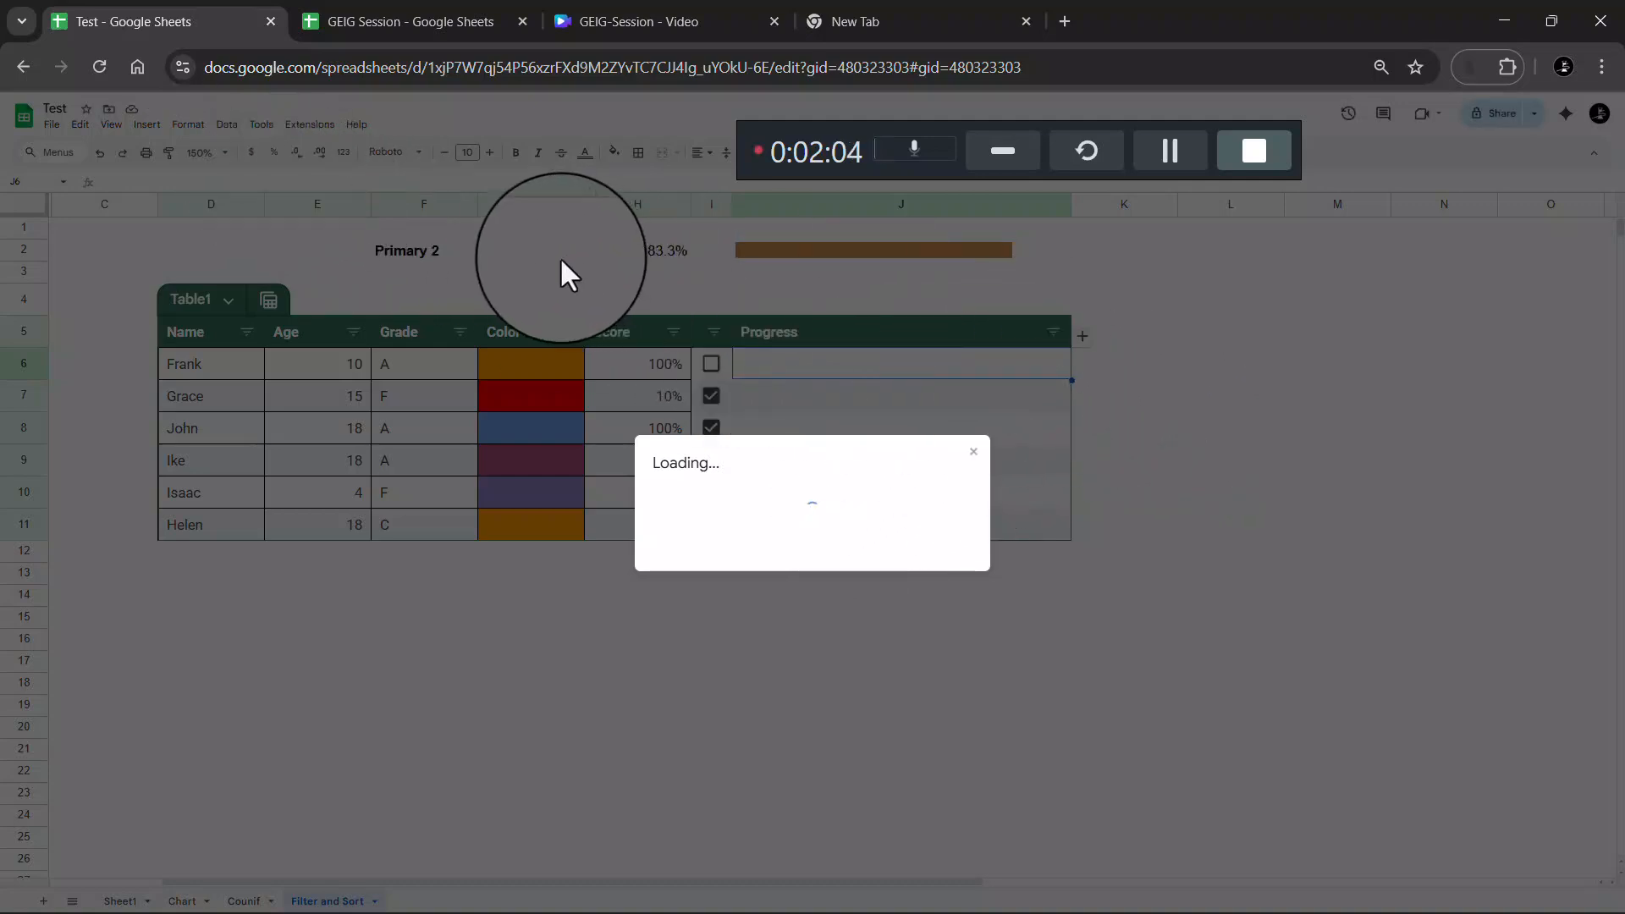
click(973, 453)
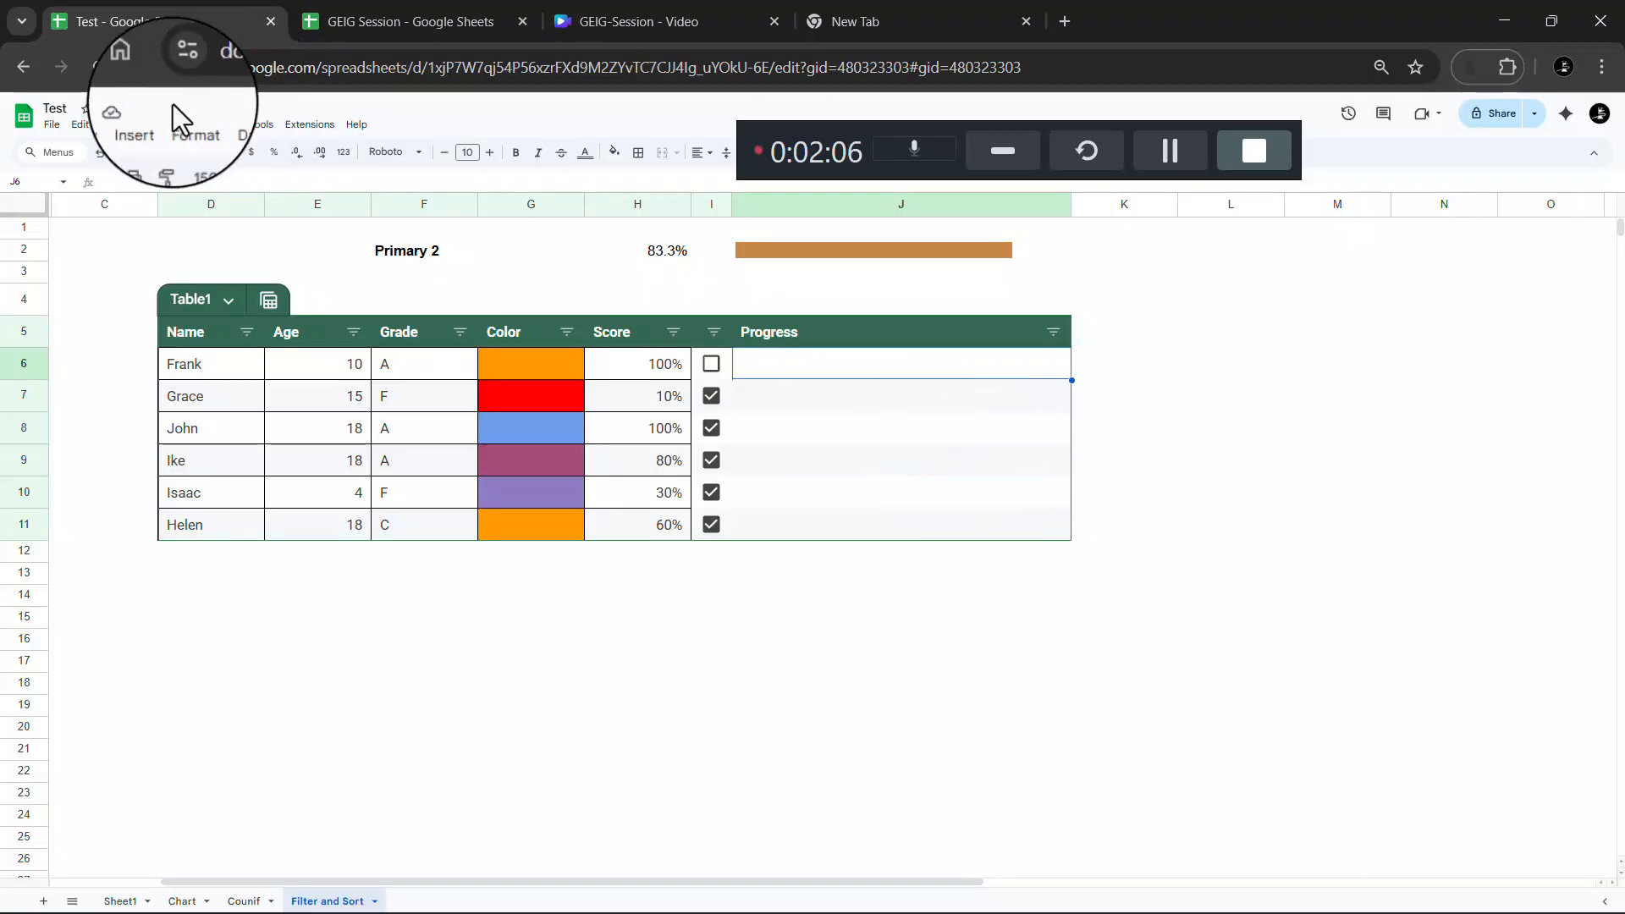
scroll(145, 102, up, 3)
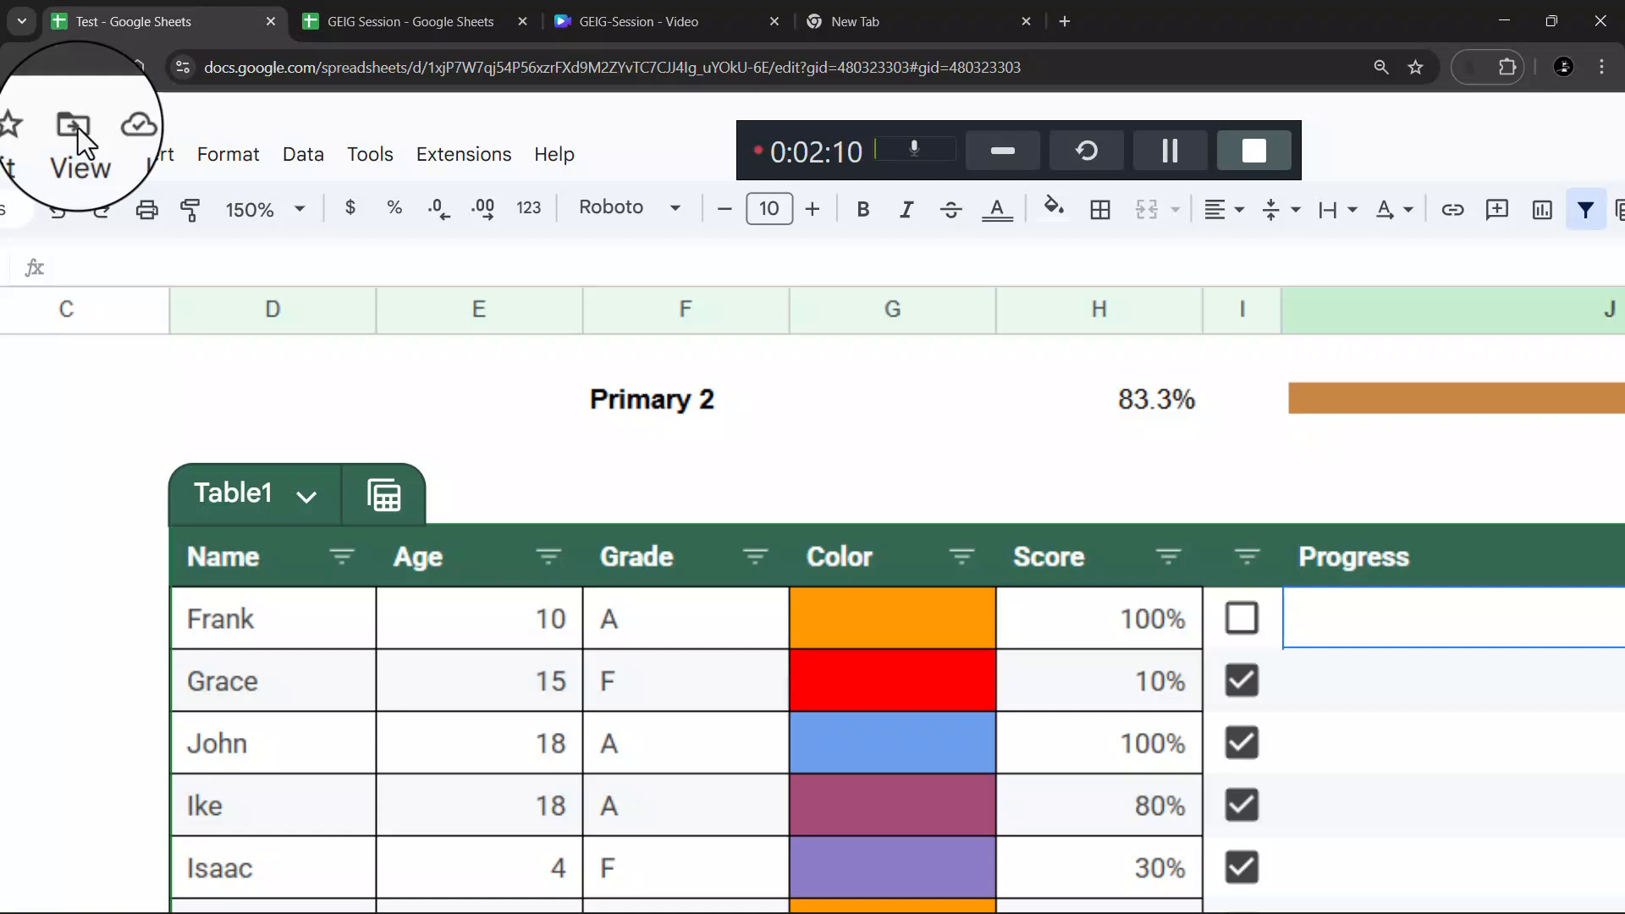
scroll(78, 129, down, 3)
click(51, 115)
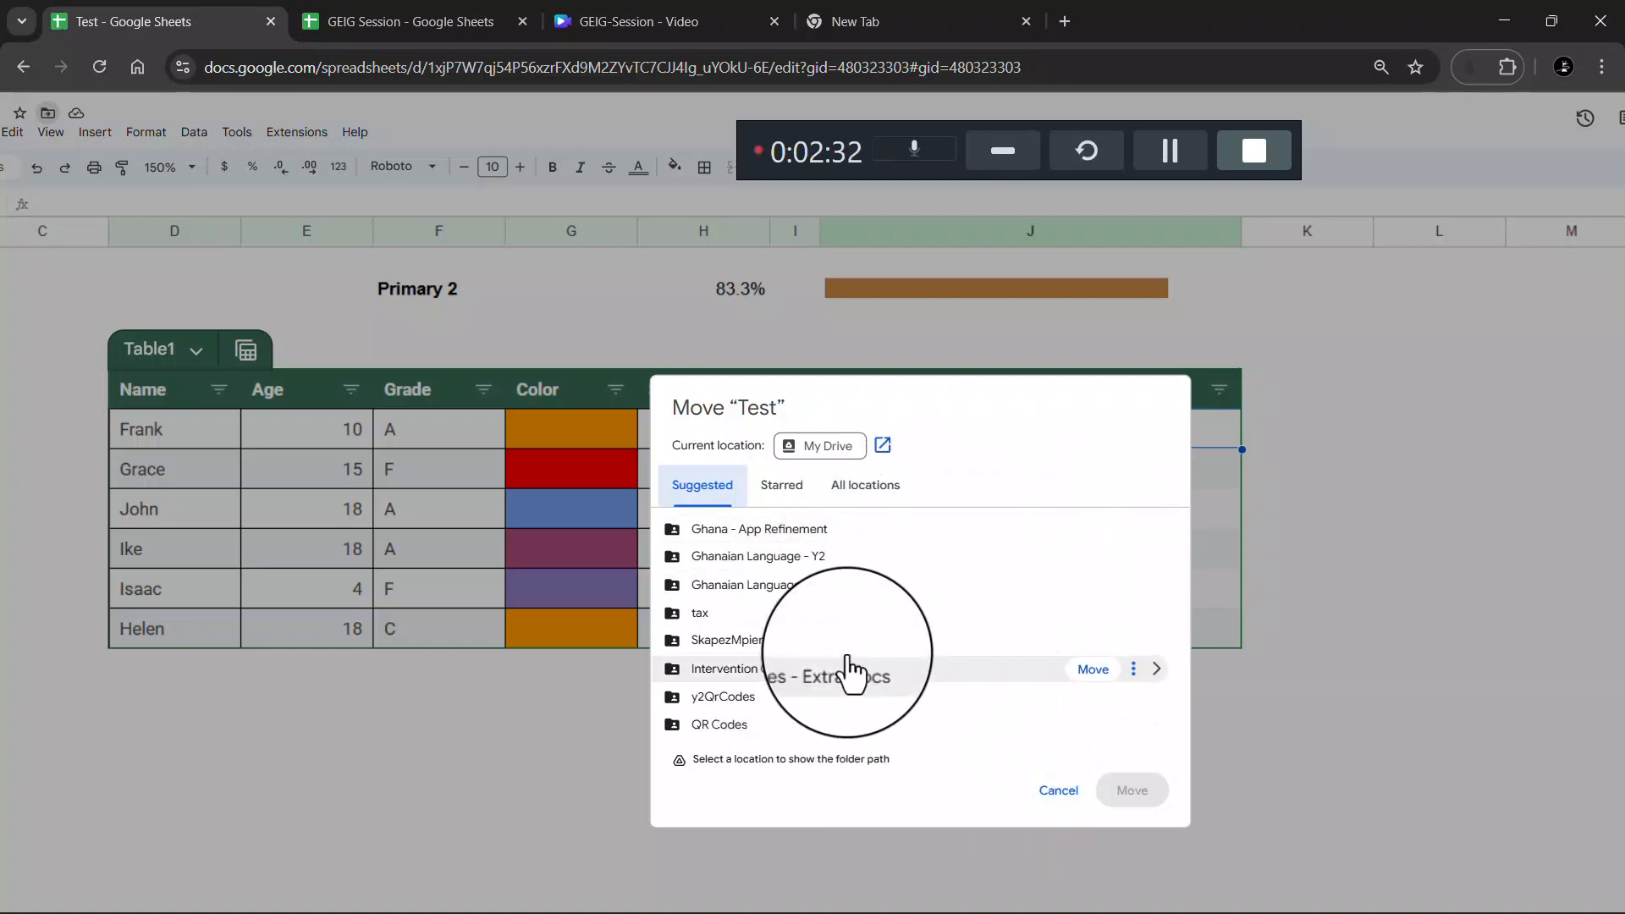
click(1058, 792)
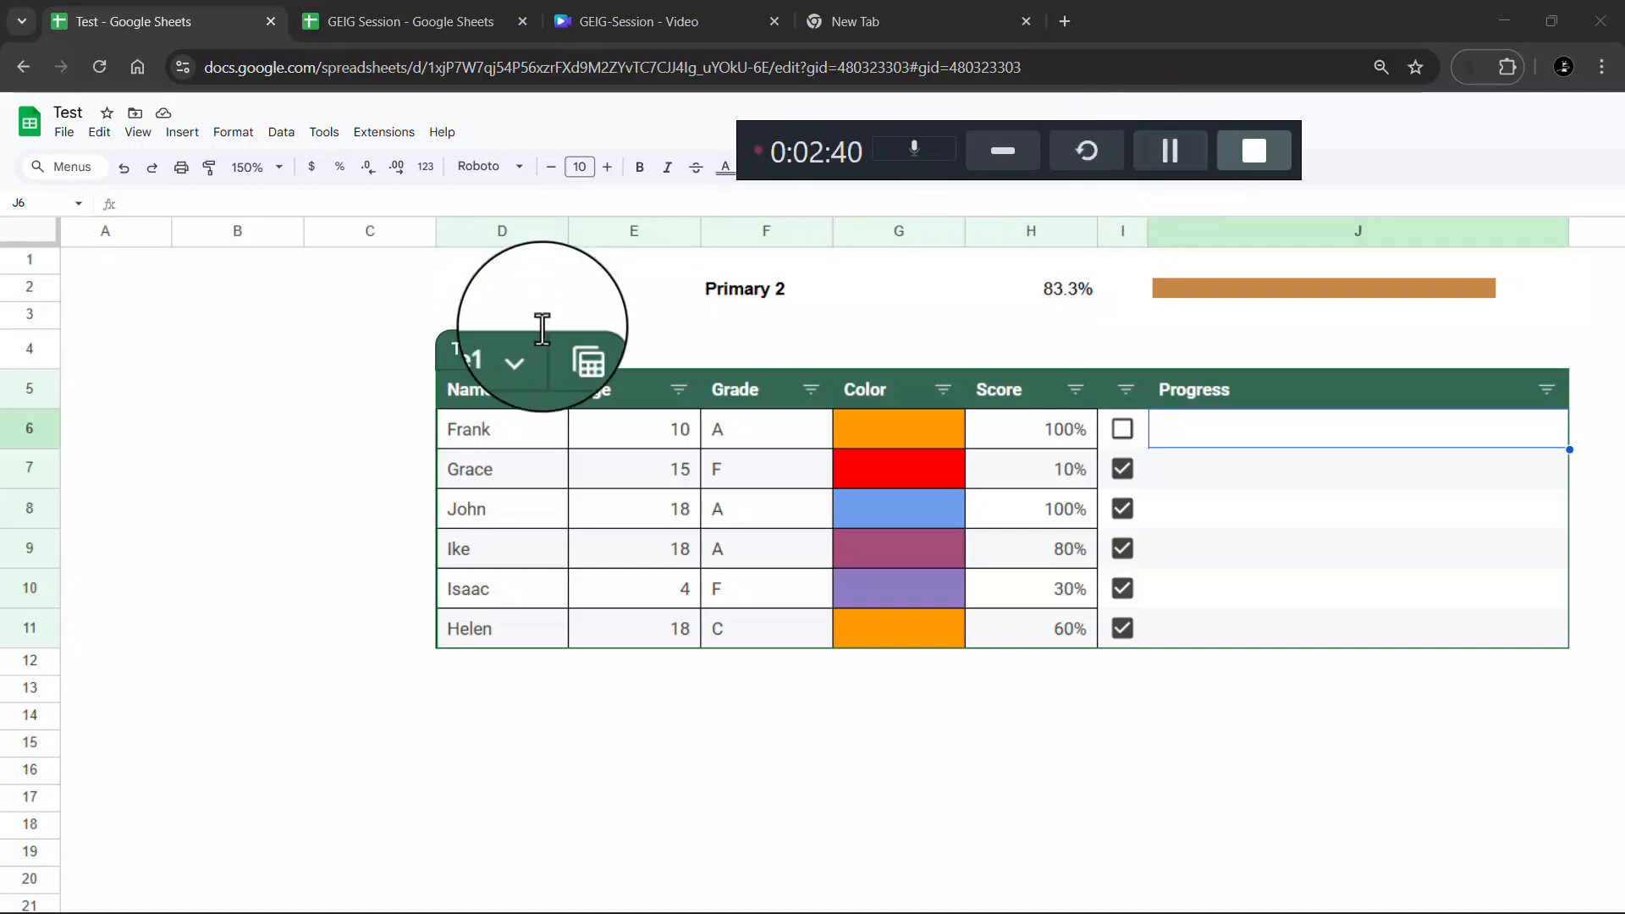
click(63, 132)
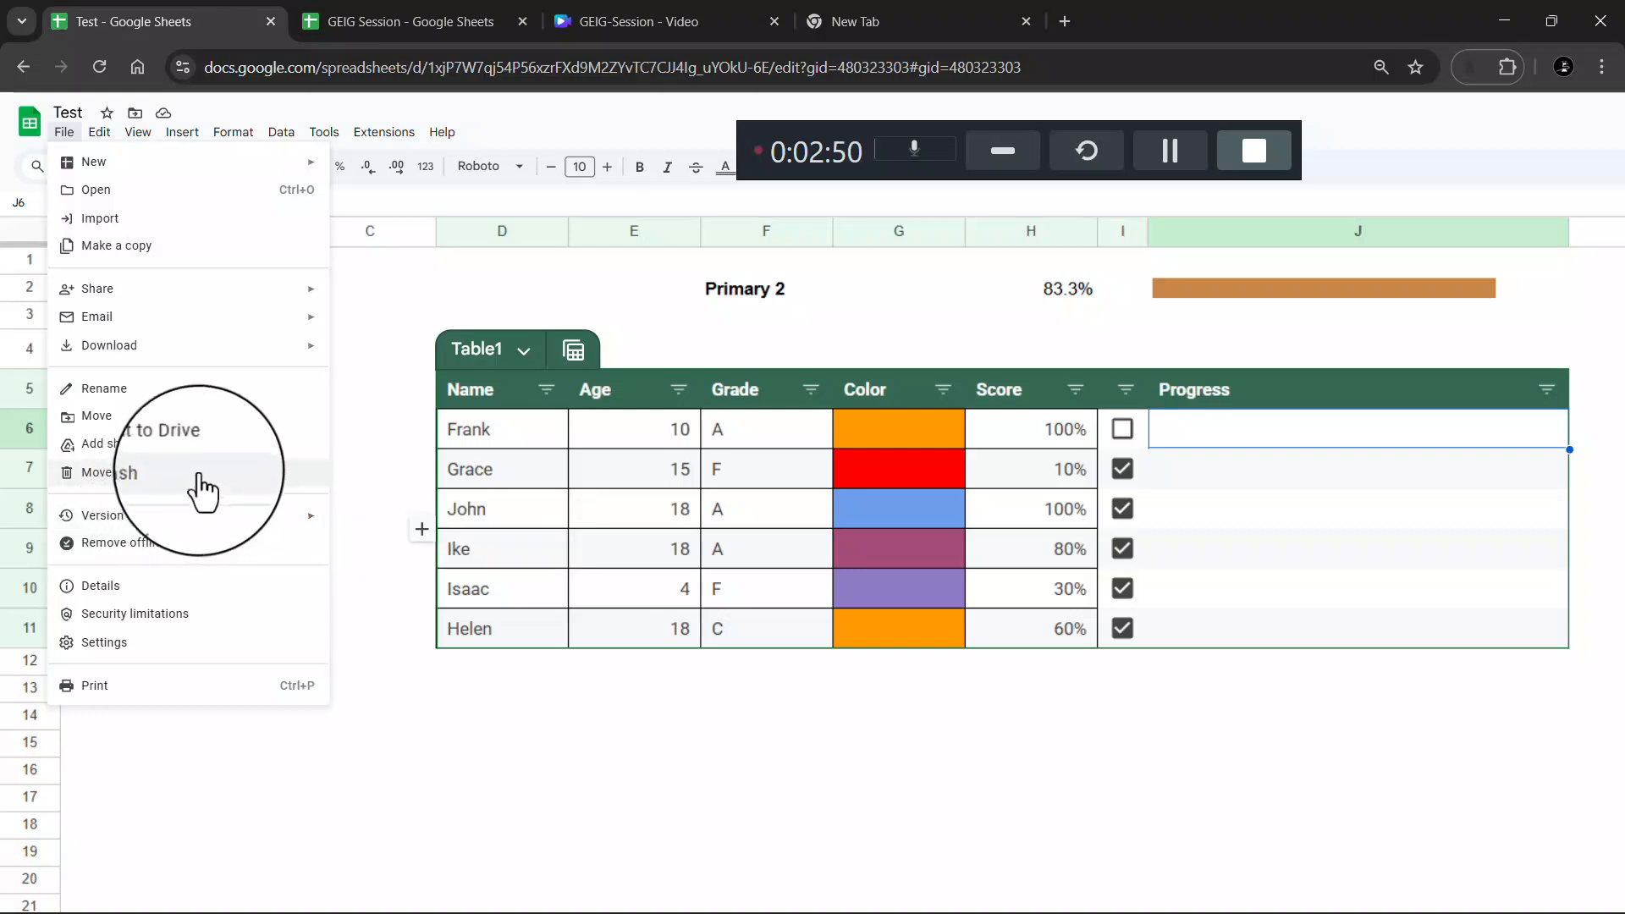
mouse_move(273, 315)
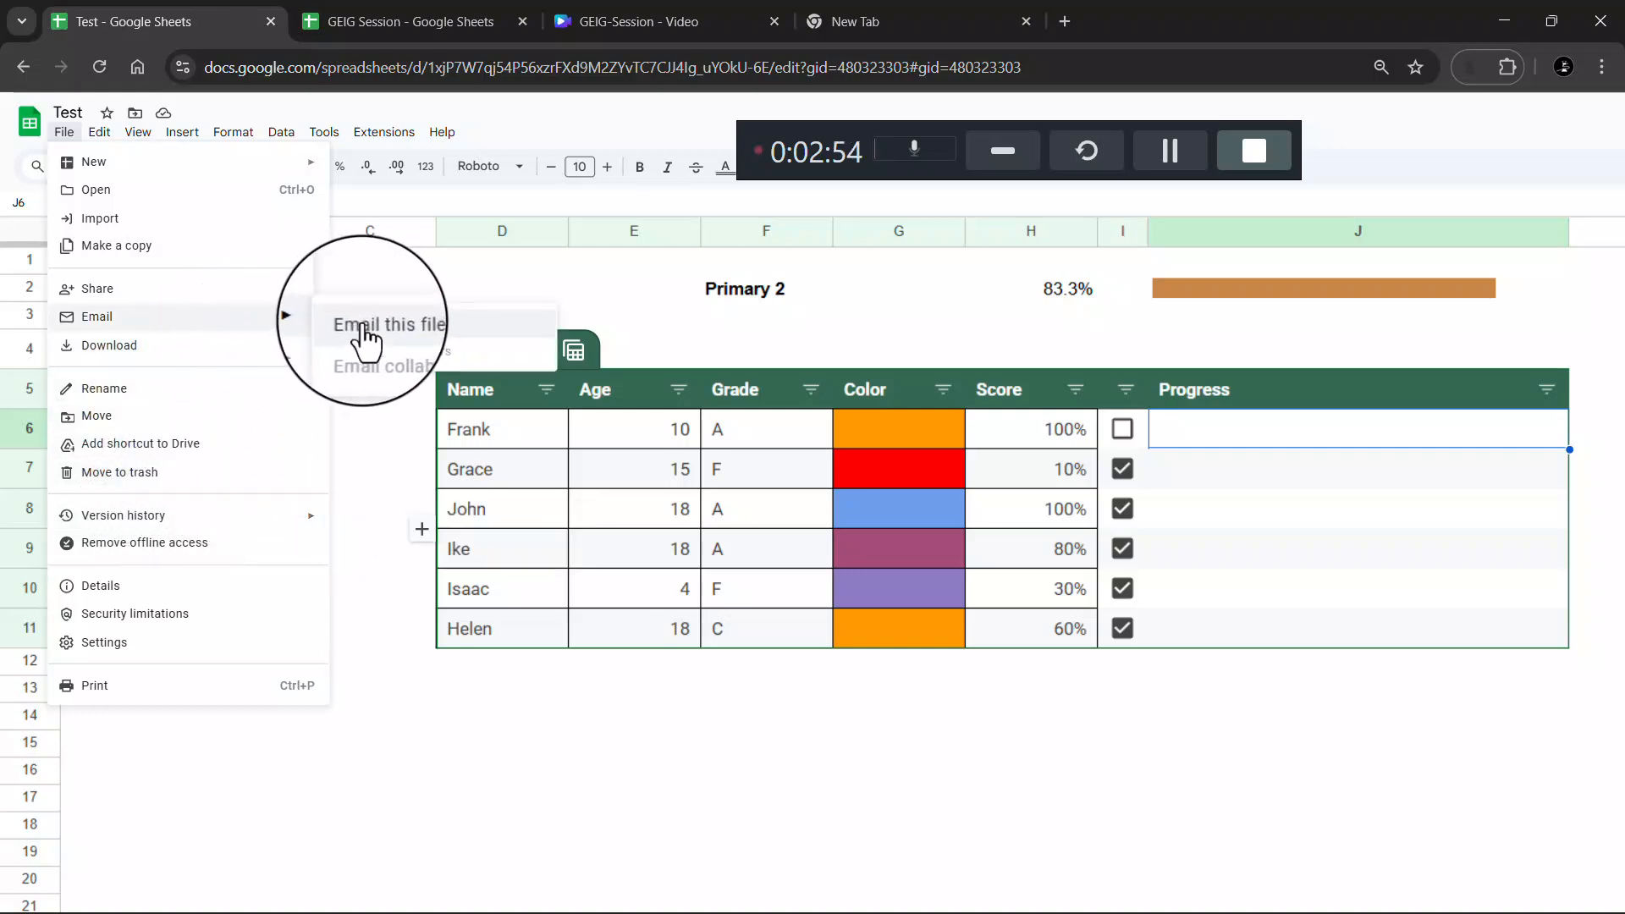
click(406, 334)
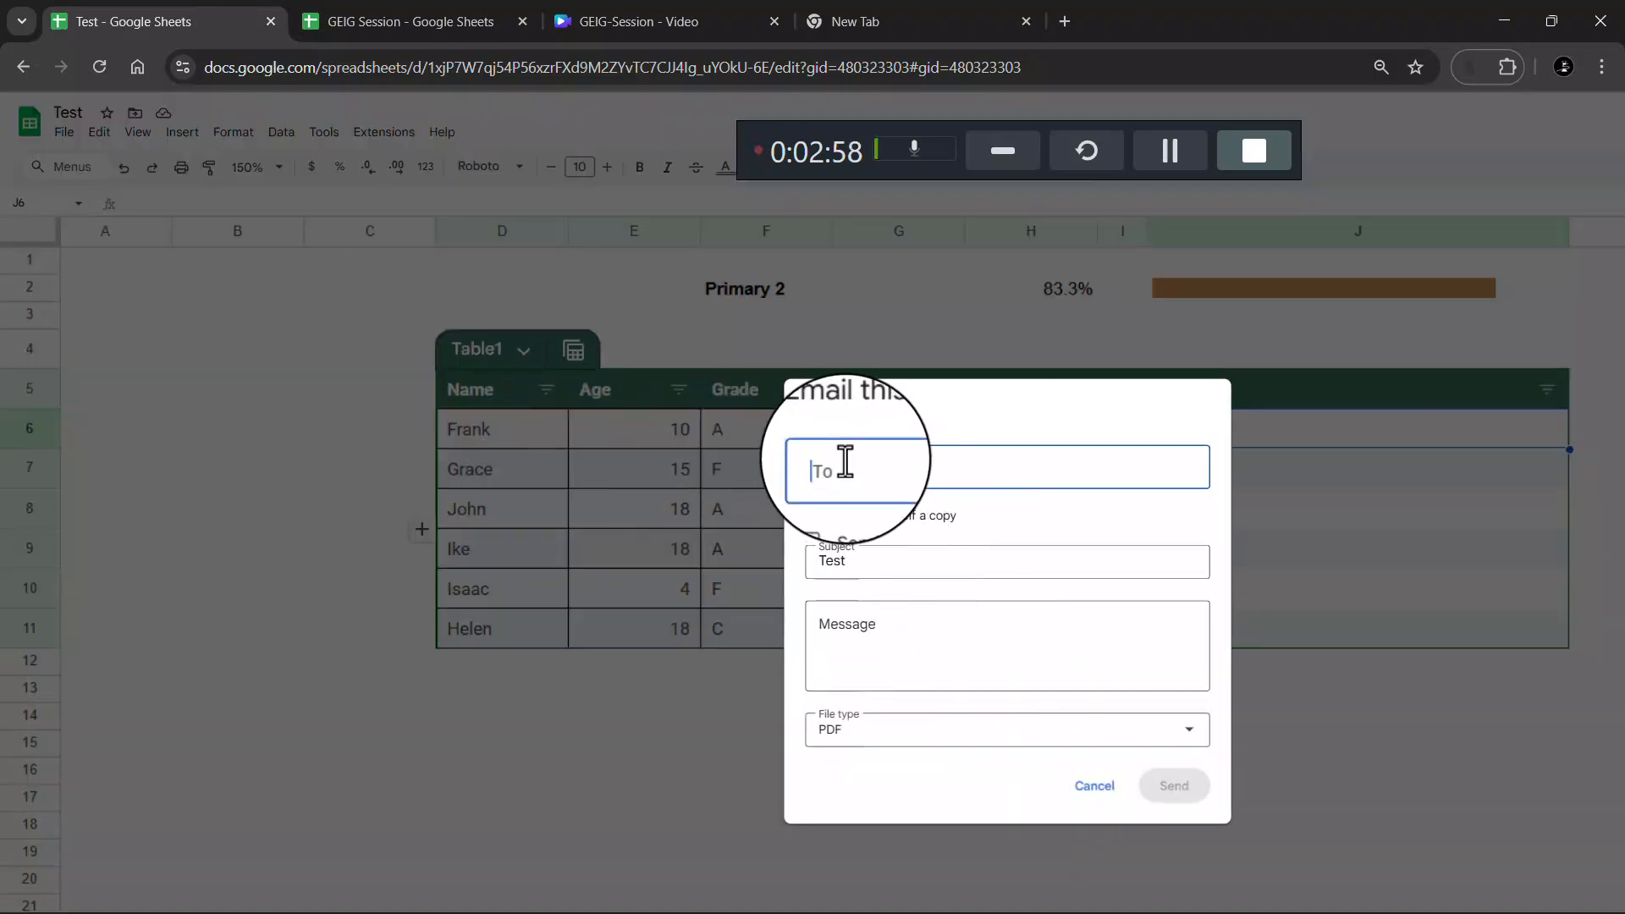
click(845, 464)
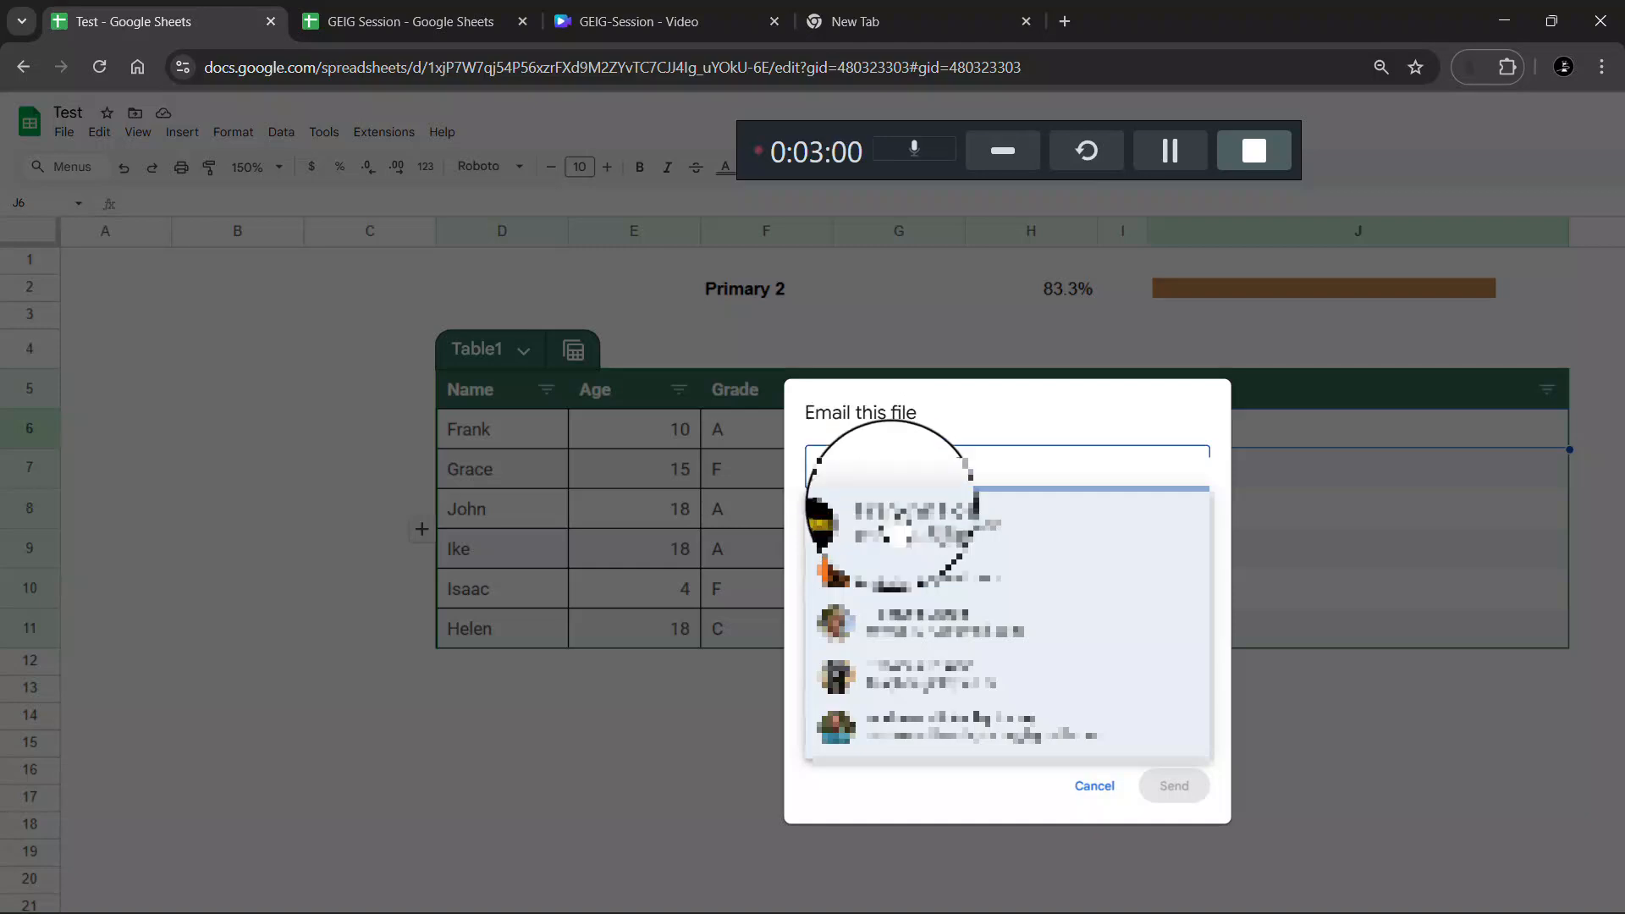
click(901, 576)
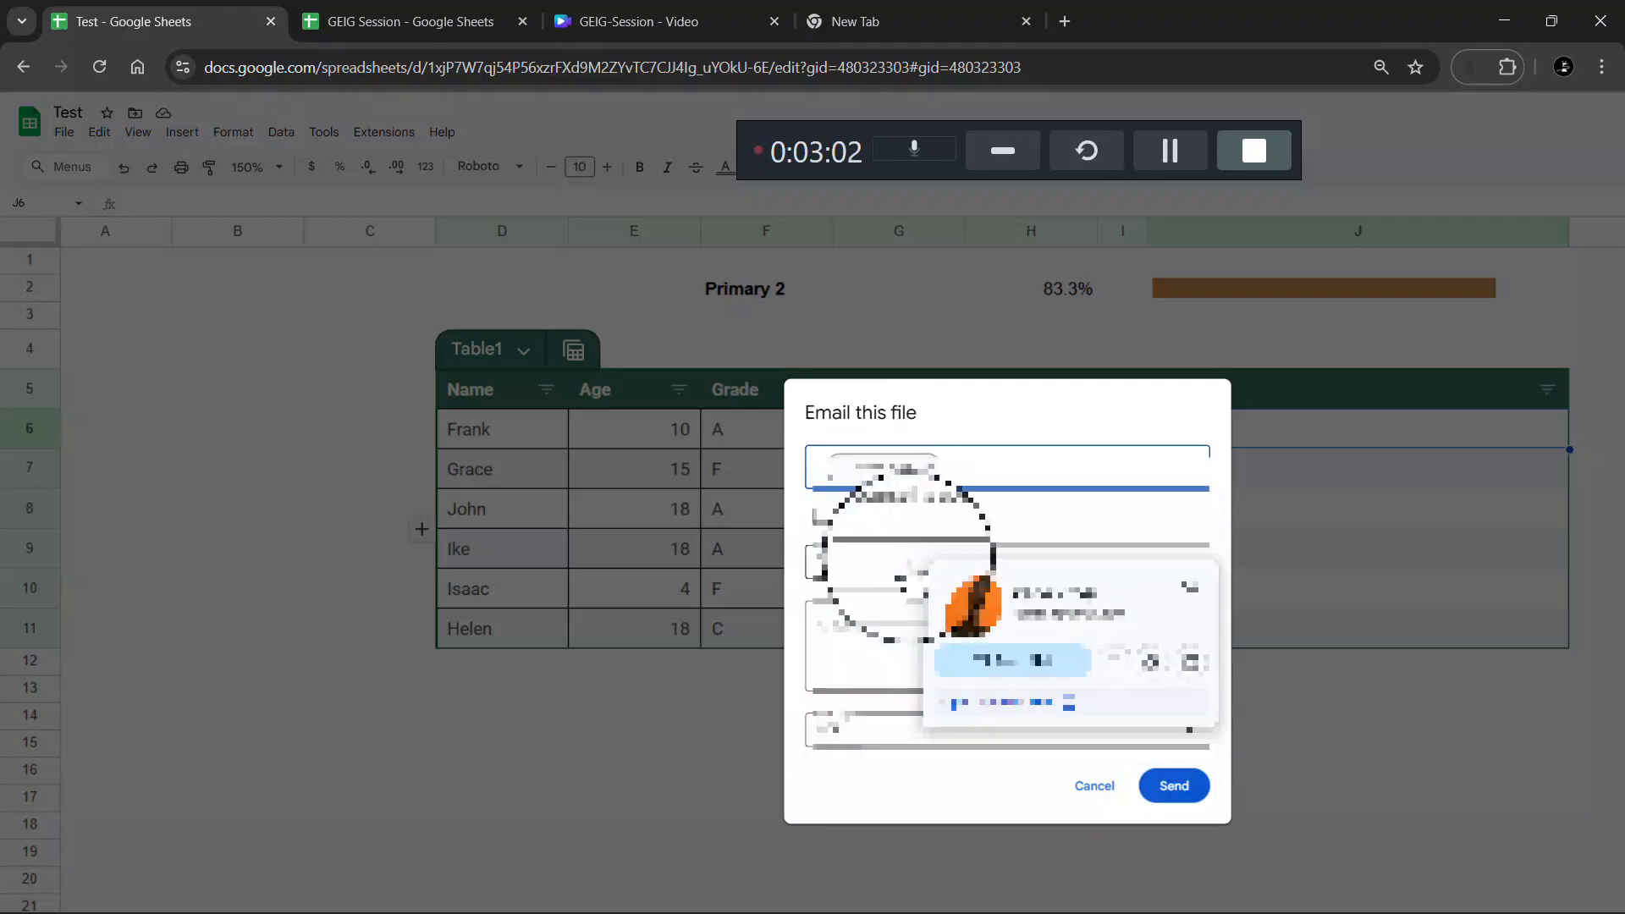
click(846, 564)
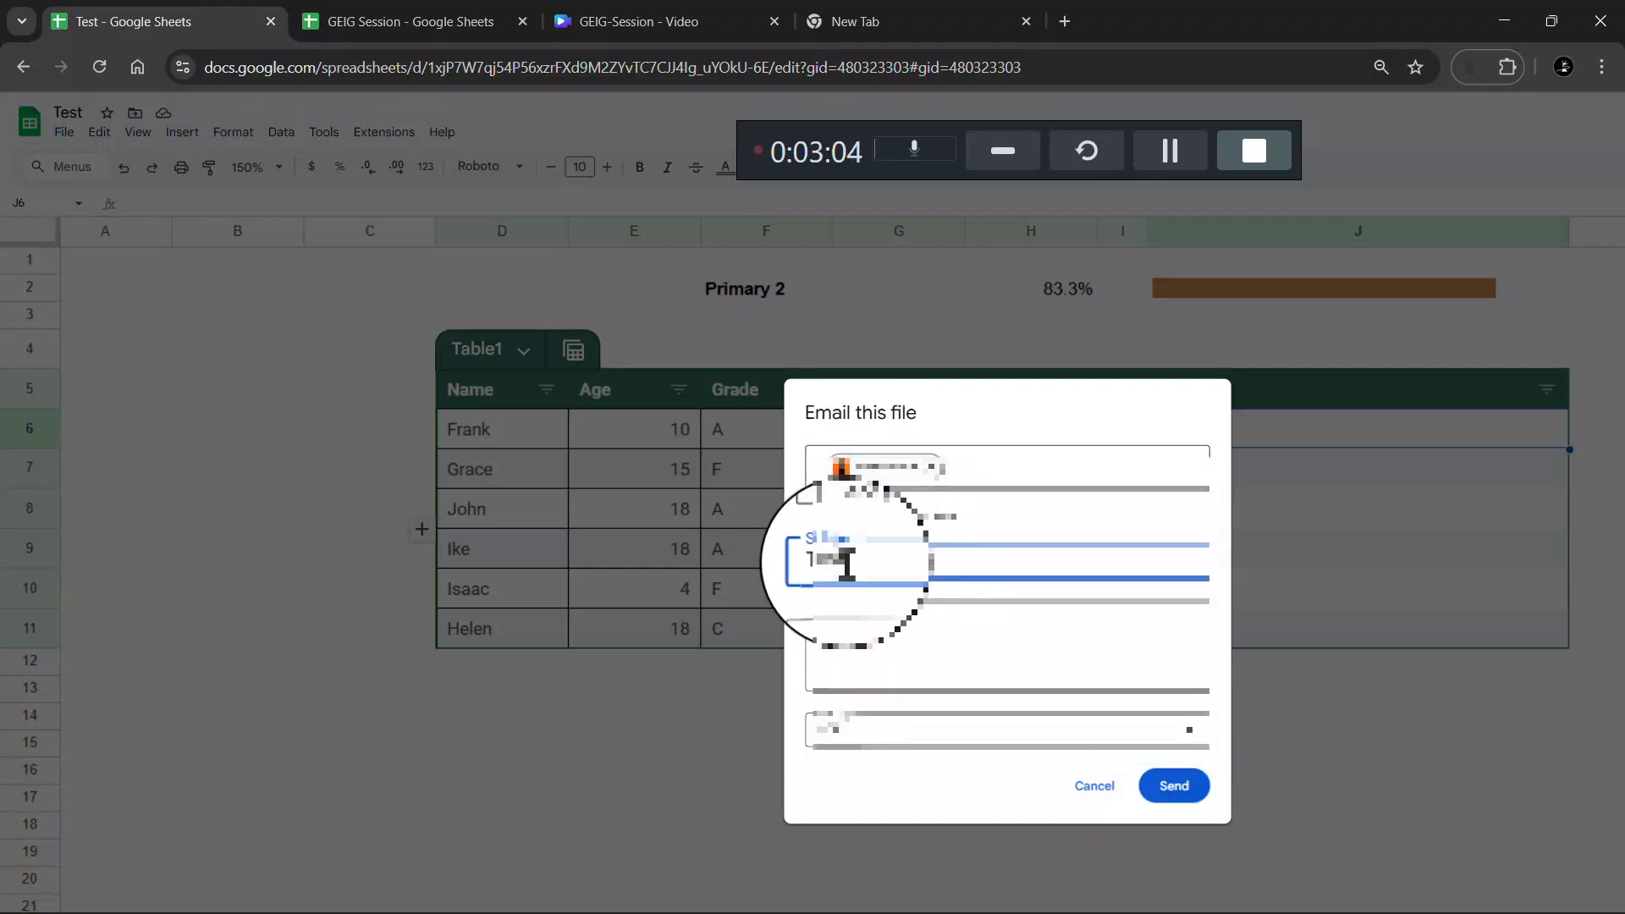
double_click(846, 564)
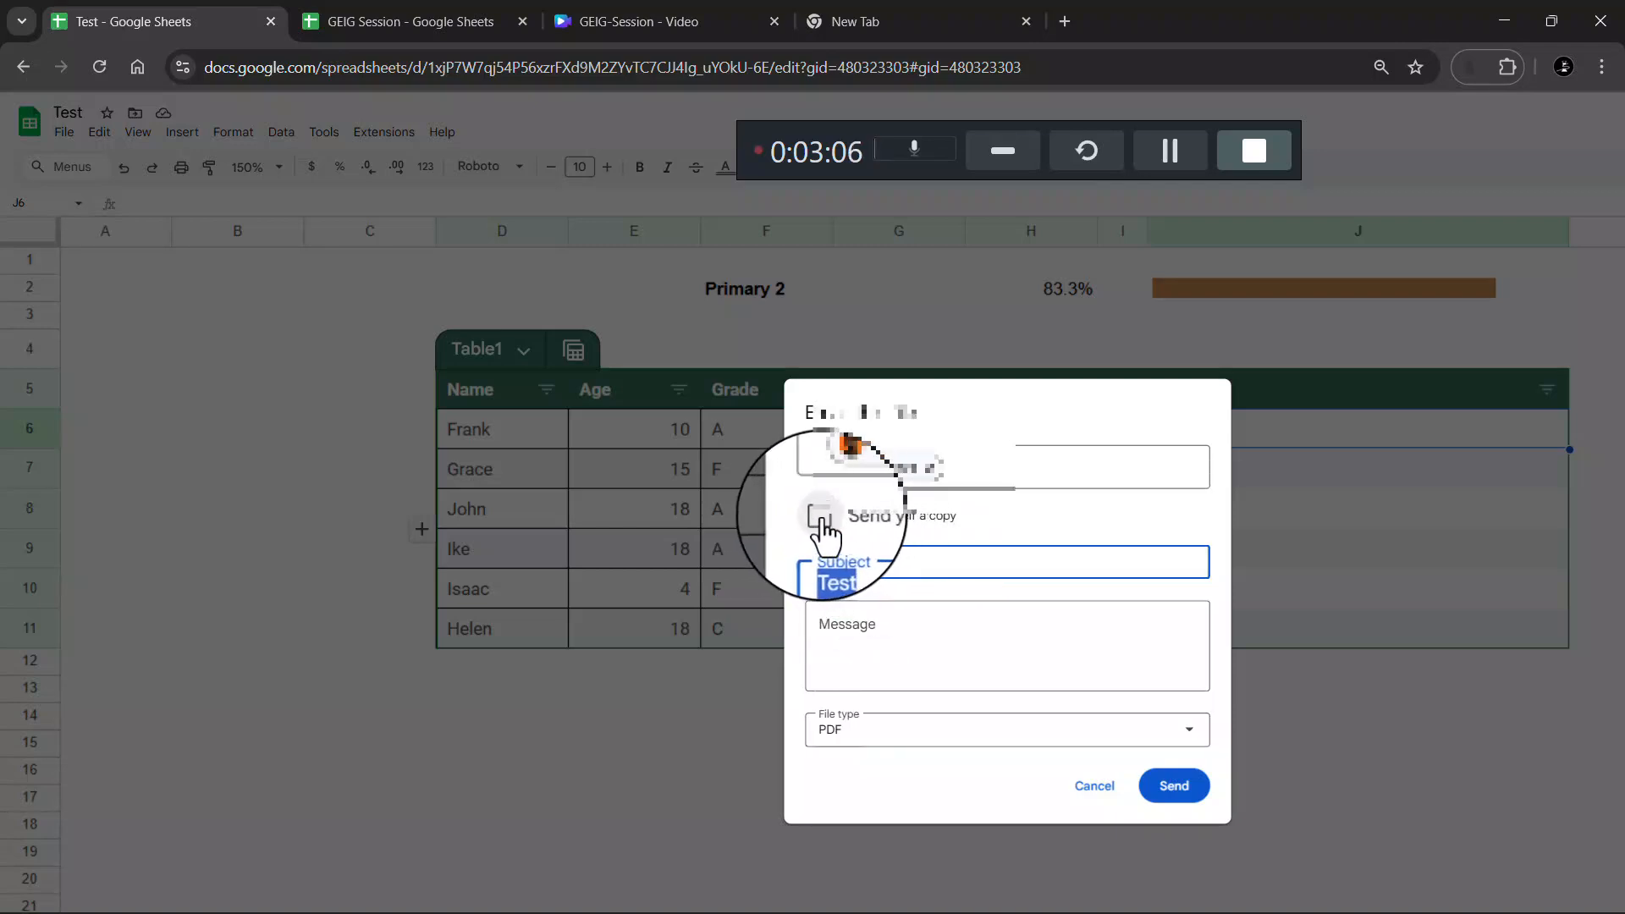
click(880, 628)
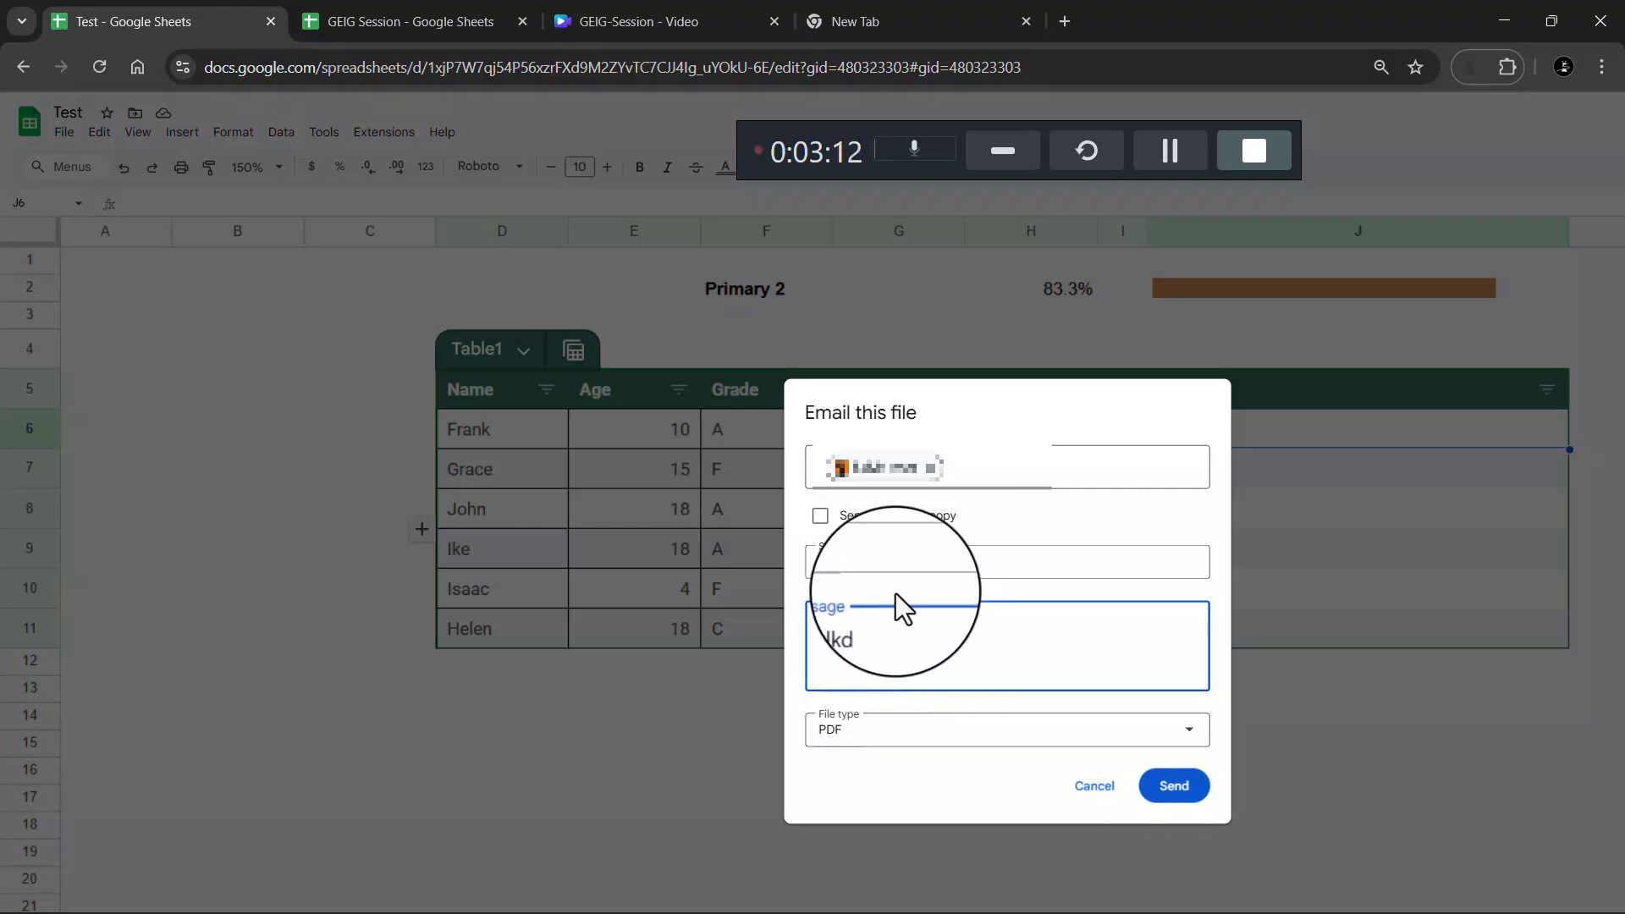
text(kdnklkd)
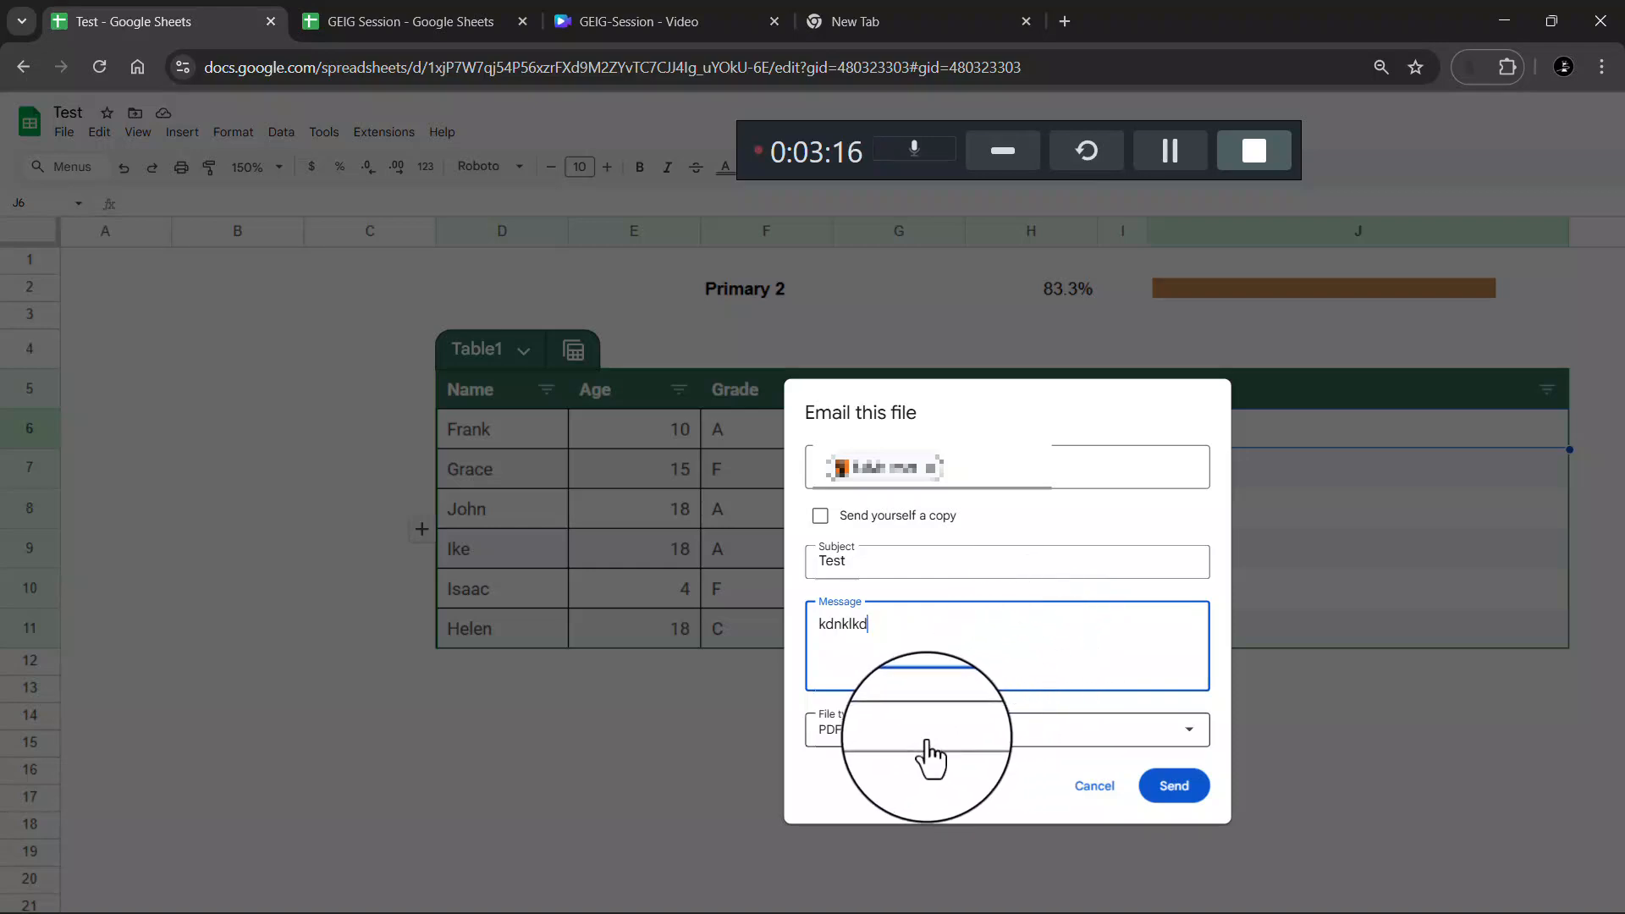
click(916, 738)
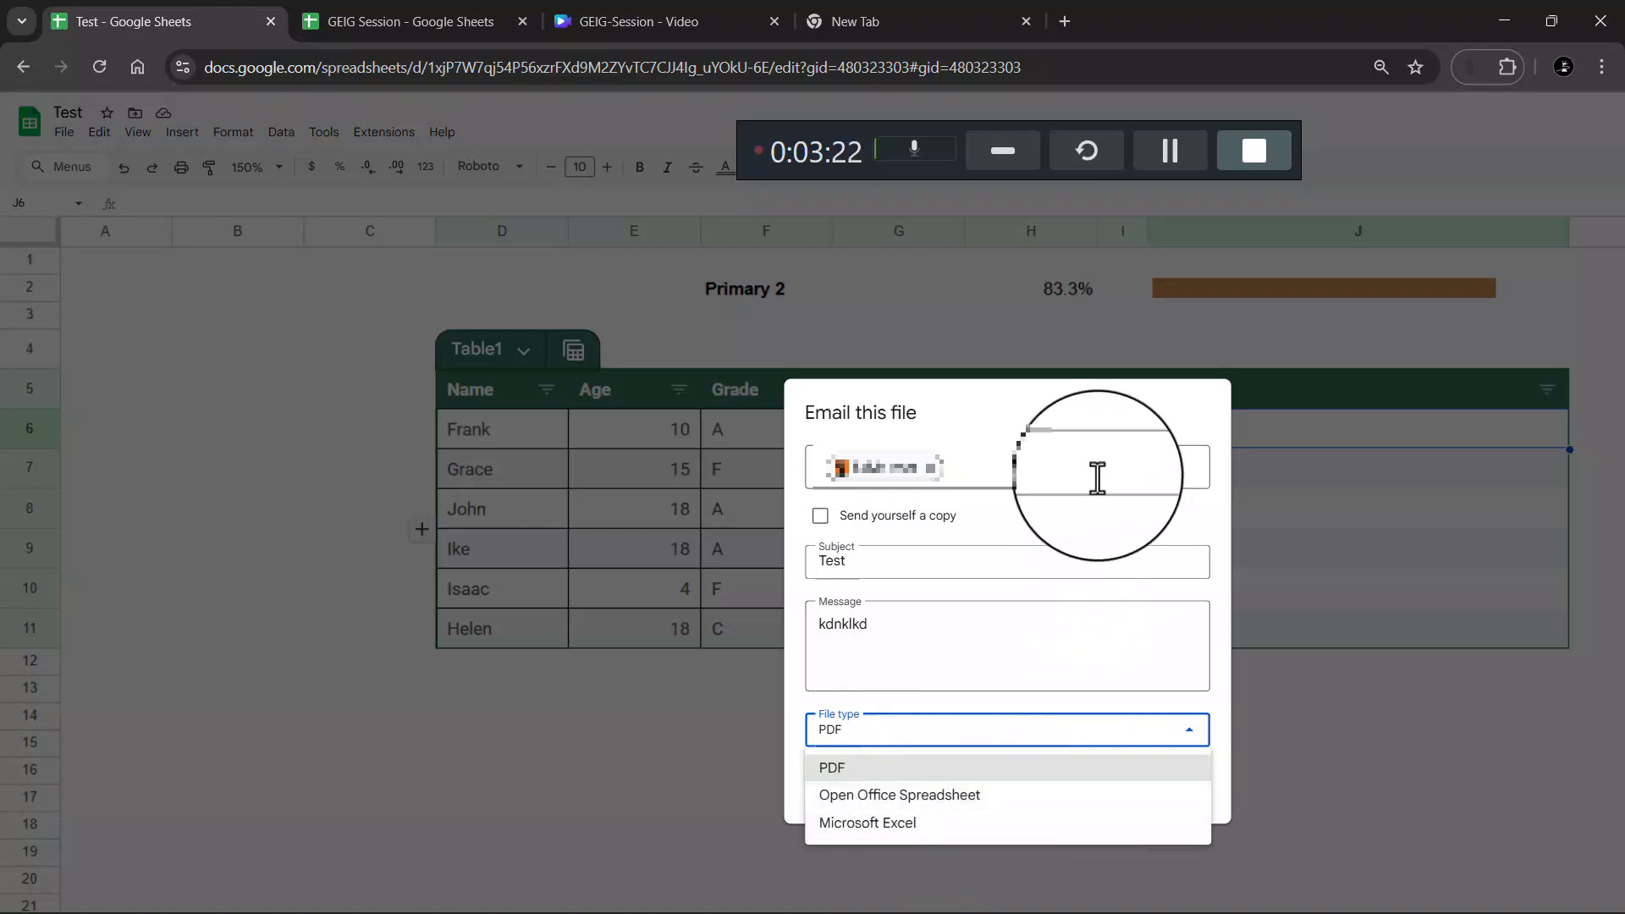
click(1073, 439)
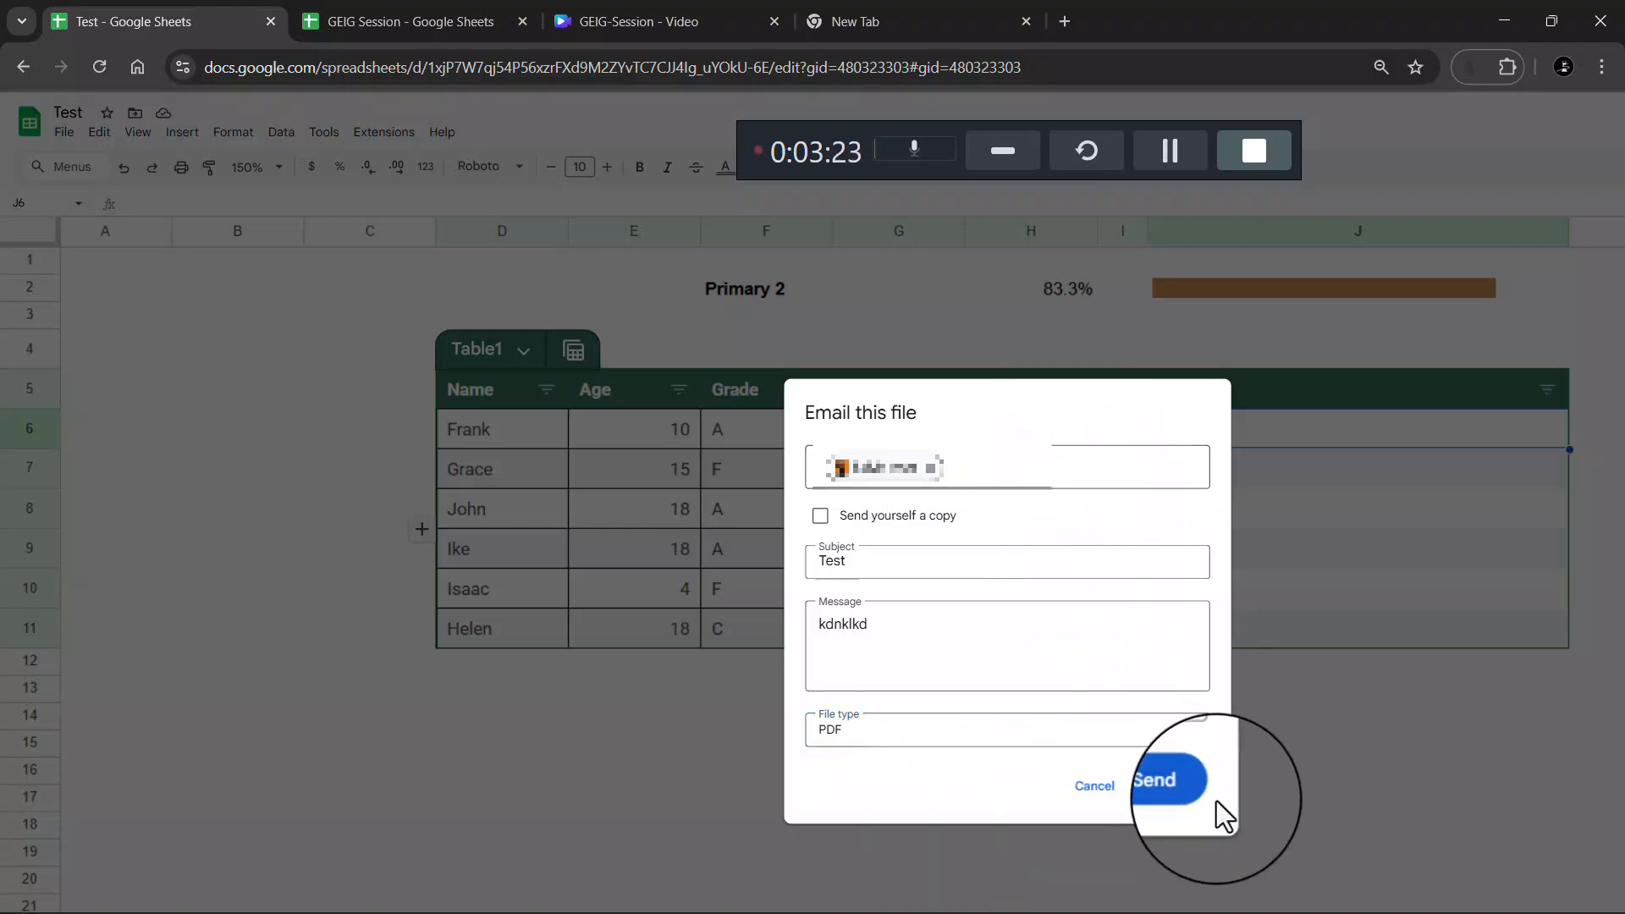
click(1098, 785)
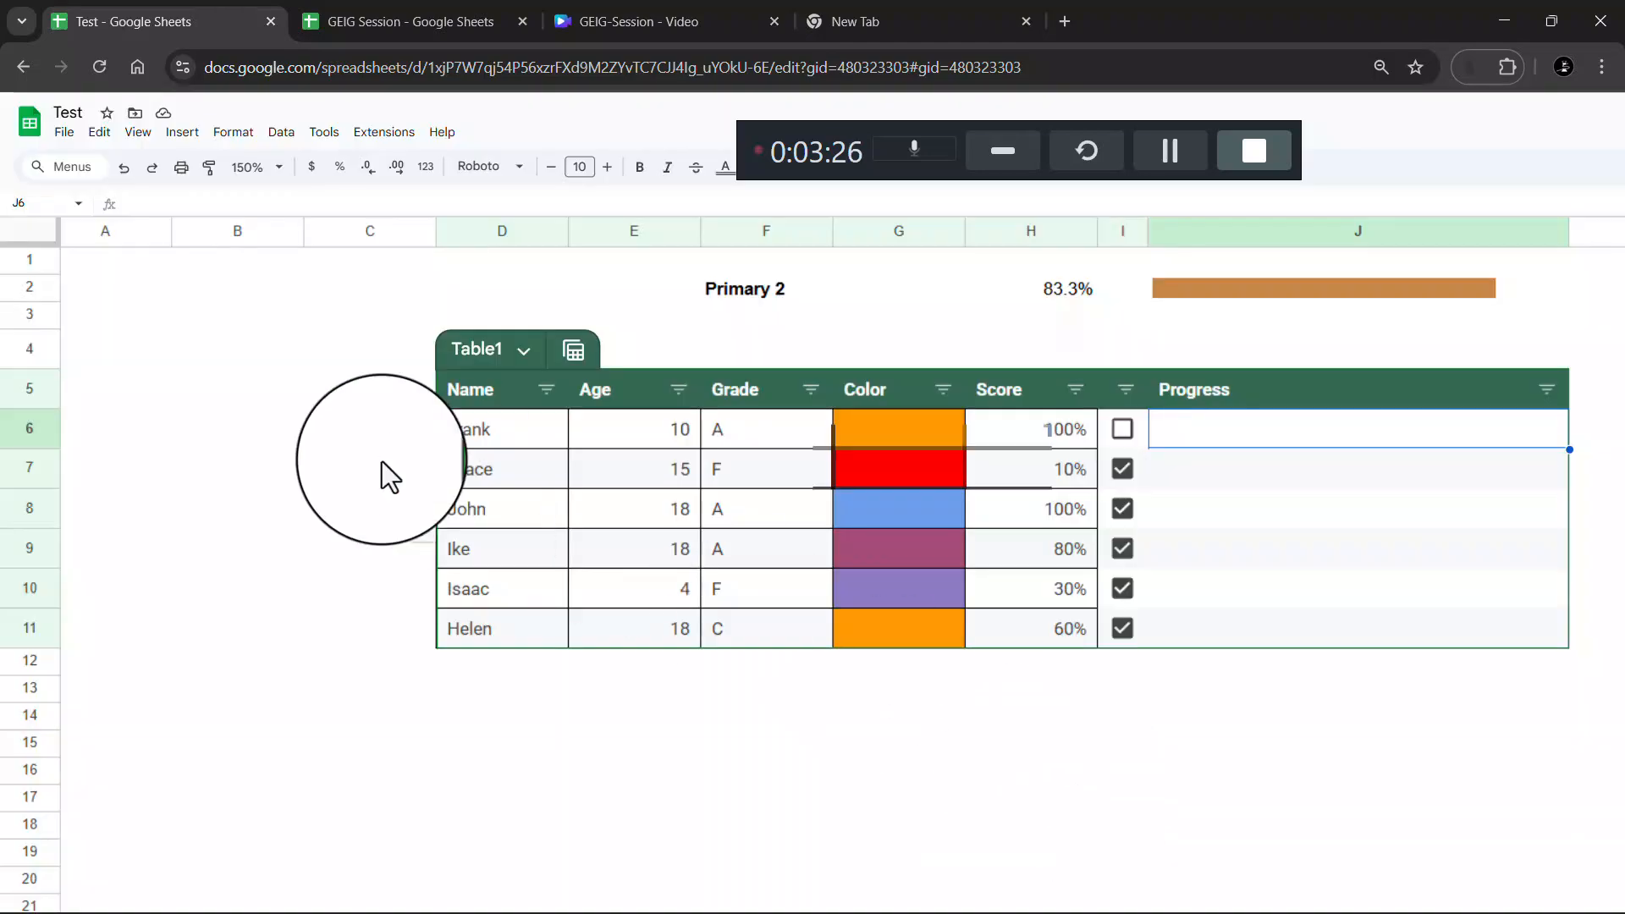
click(63, 132)
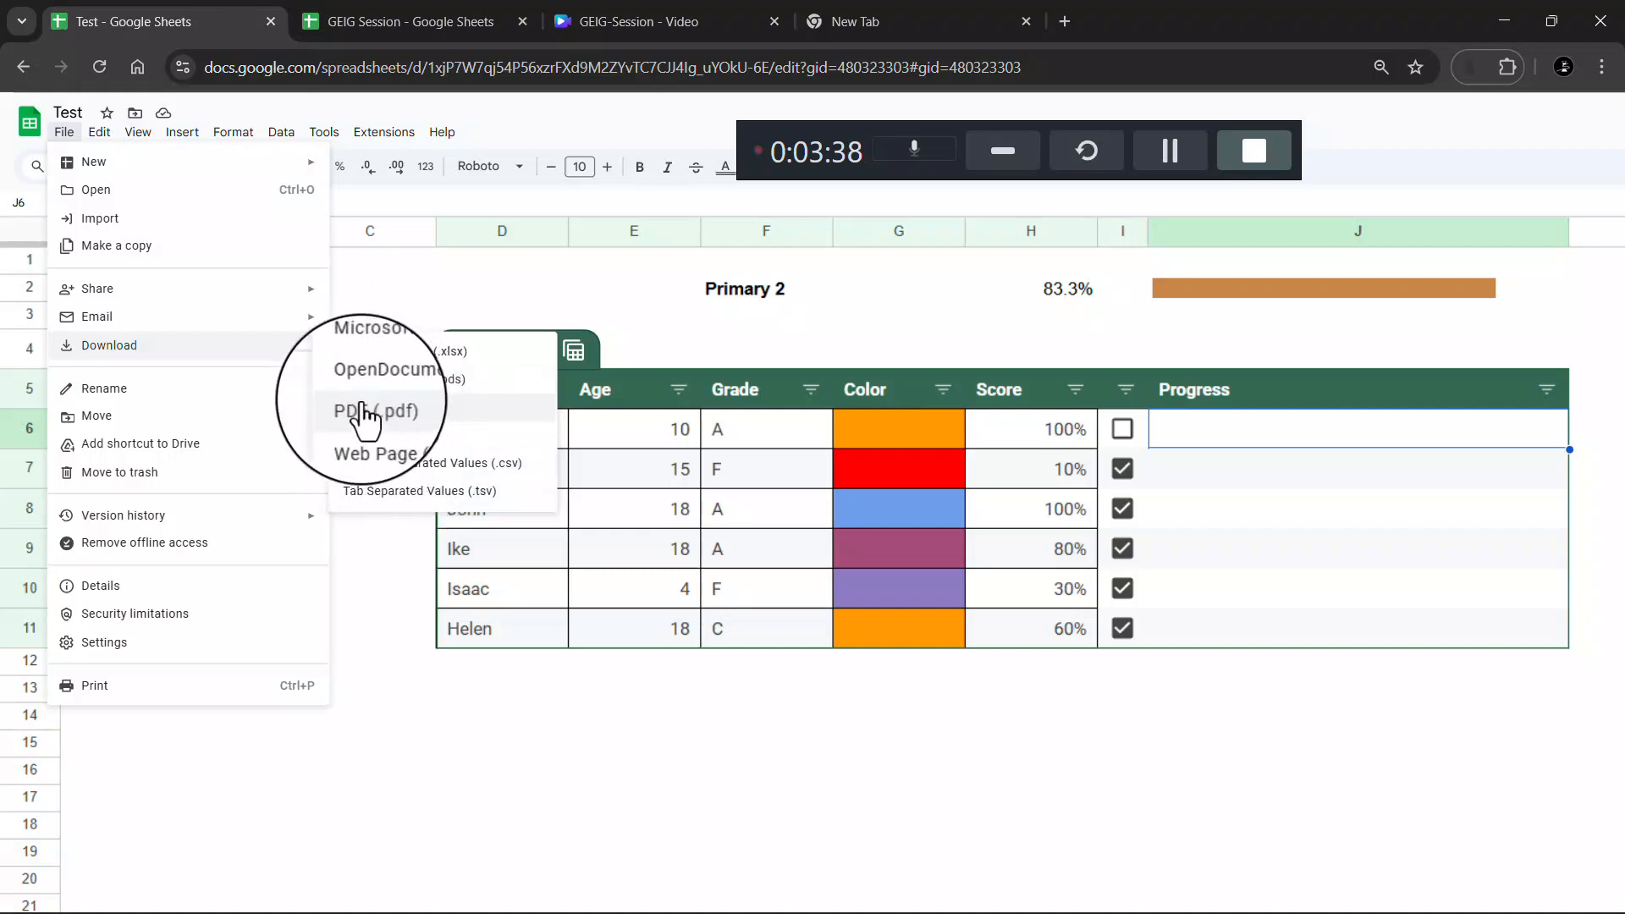
mouse_move(311, 304)
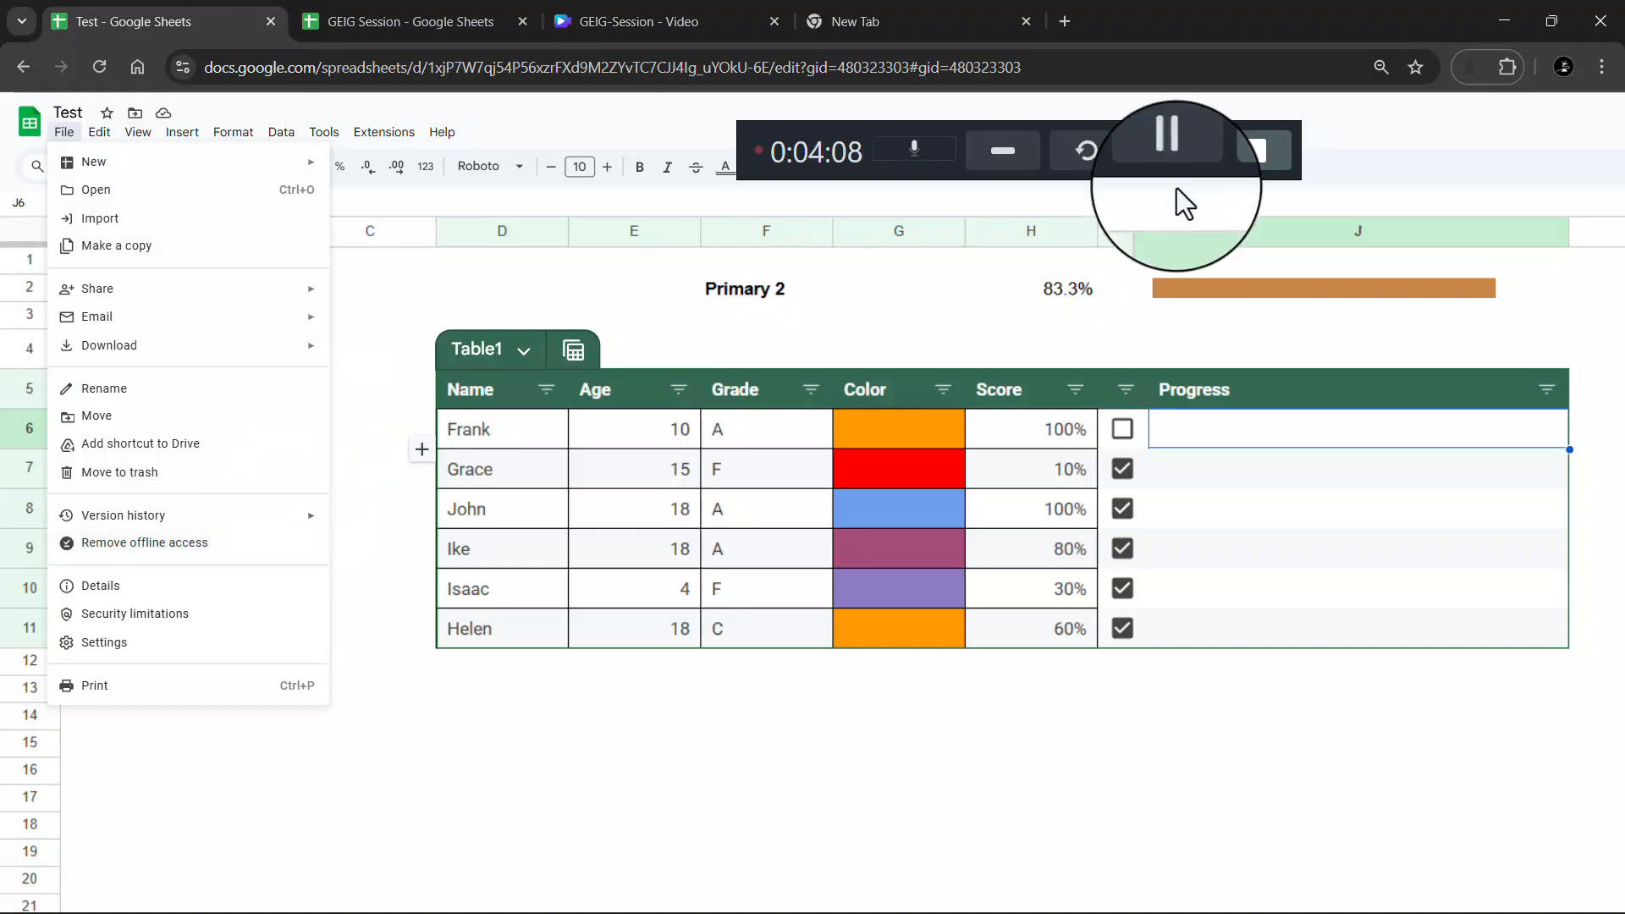
click(1511, 129)
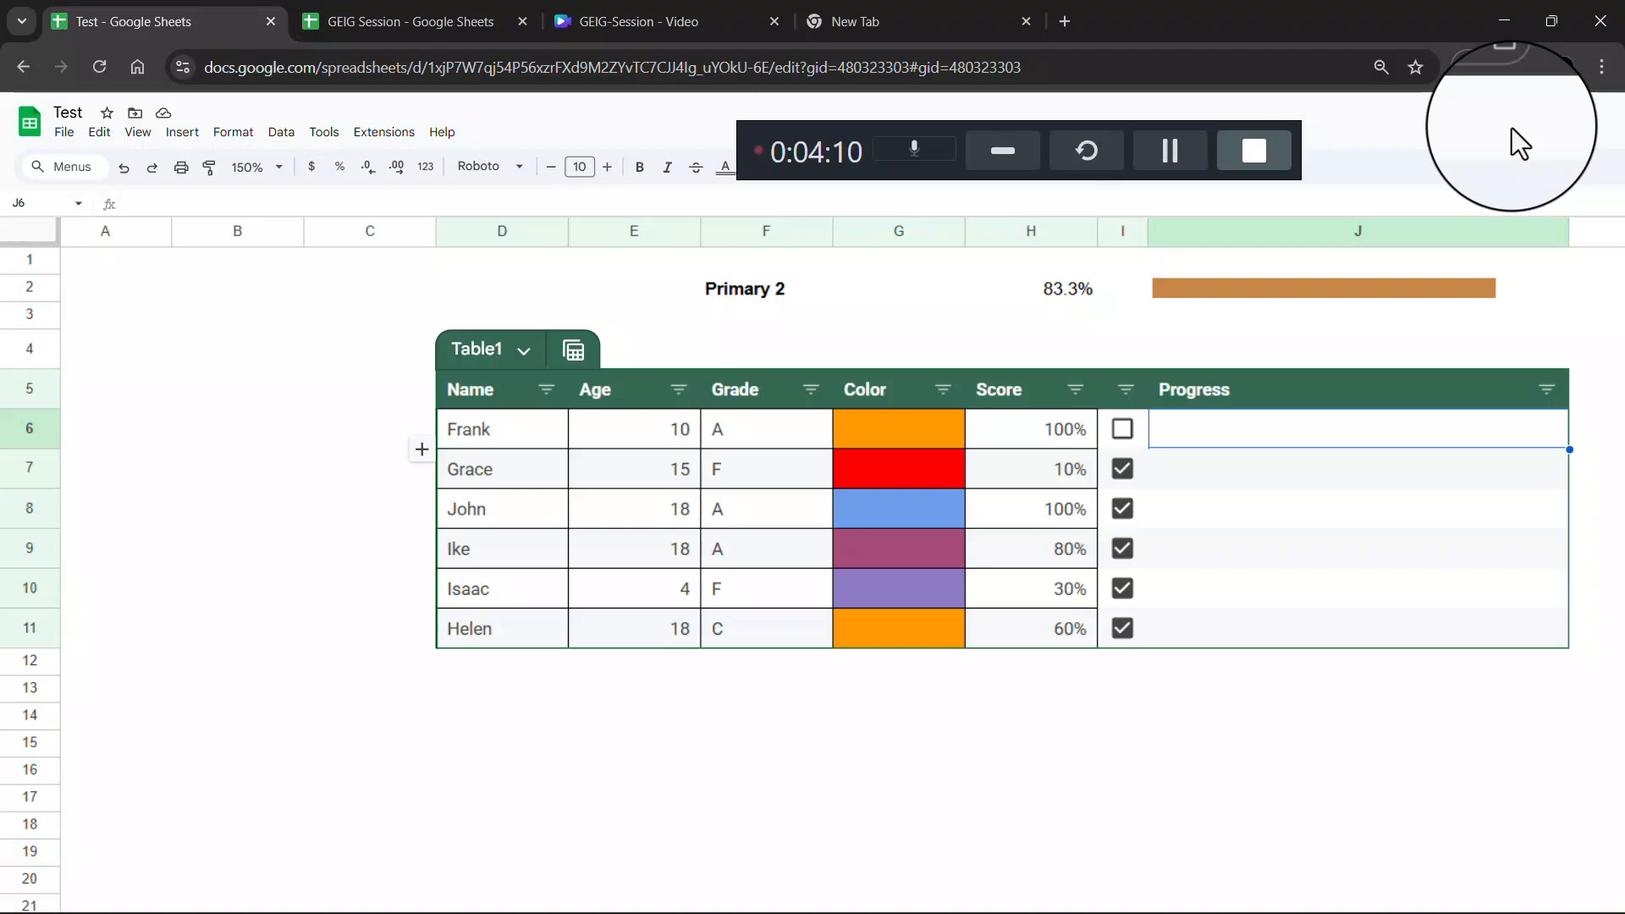
Open the Share dialog and add a suggested contact as a Viewer invitee
scroll(1512, 128, down, 2)
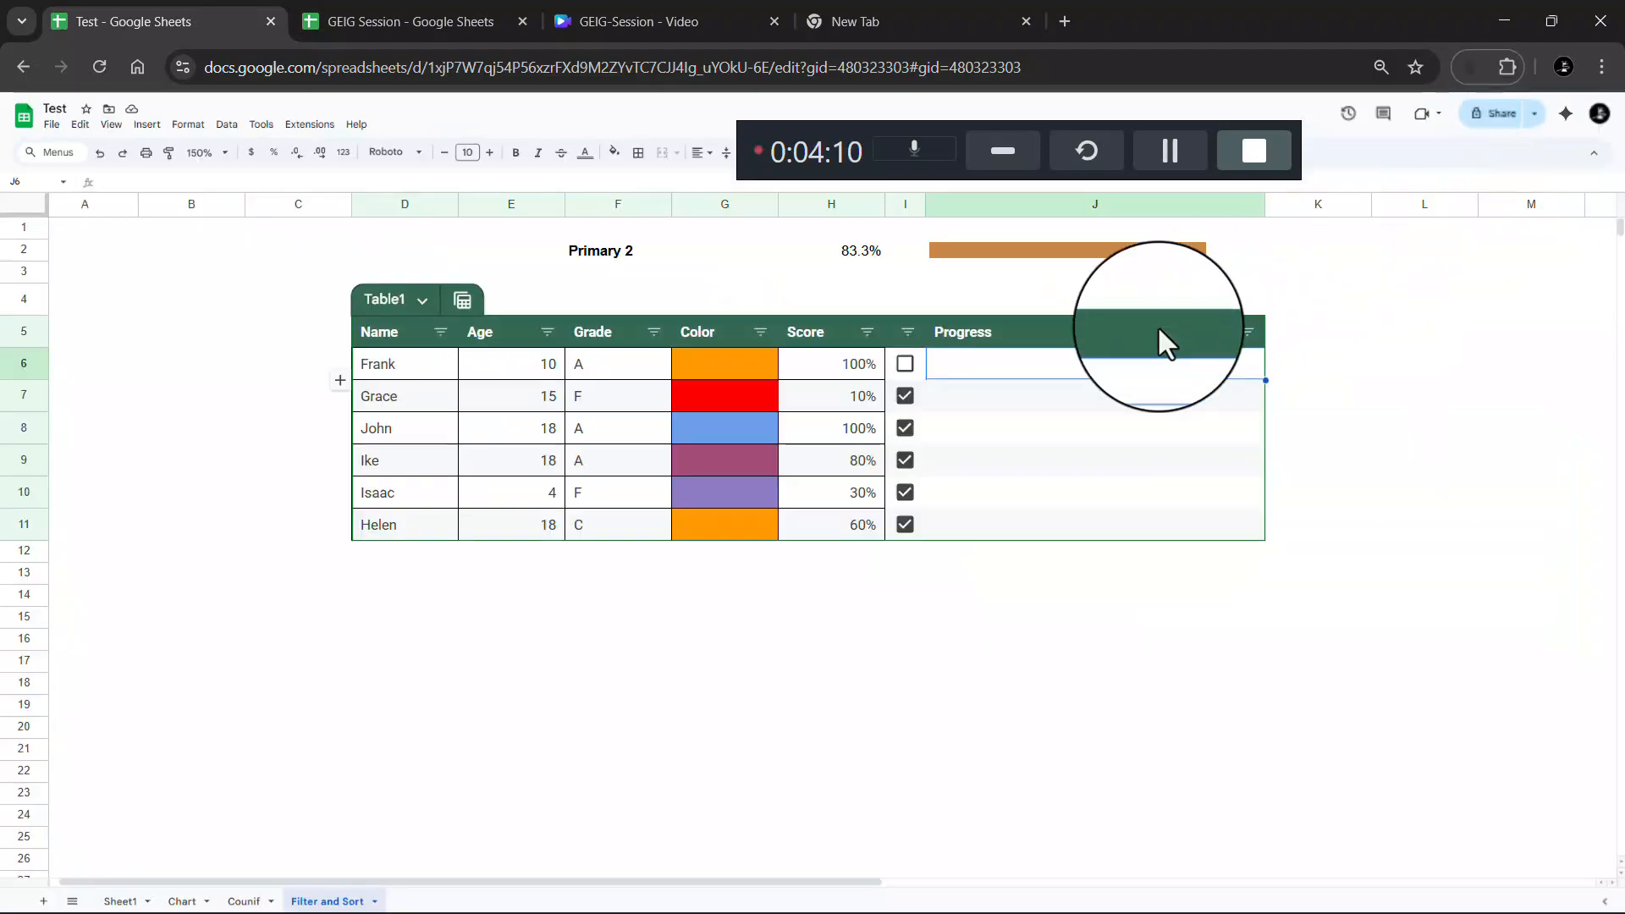
click(1515, 119)
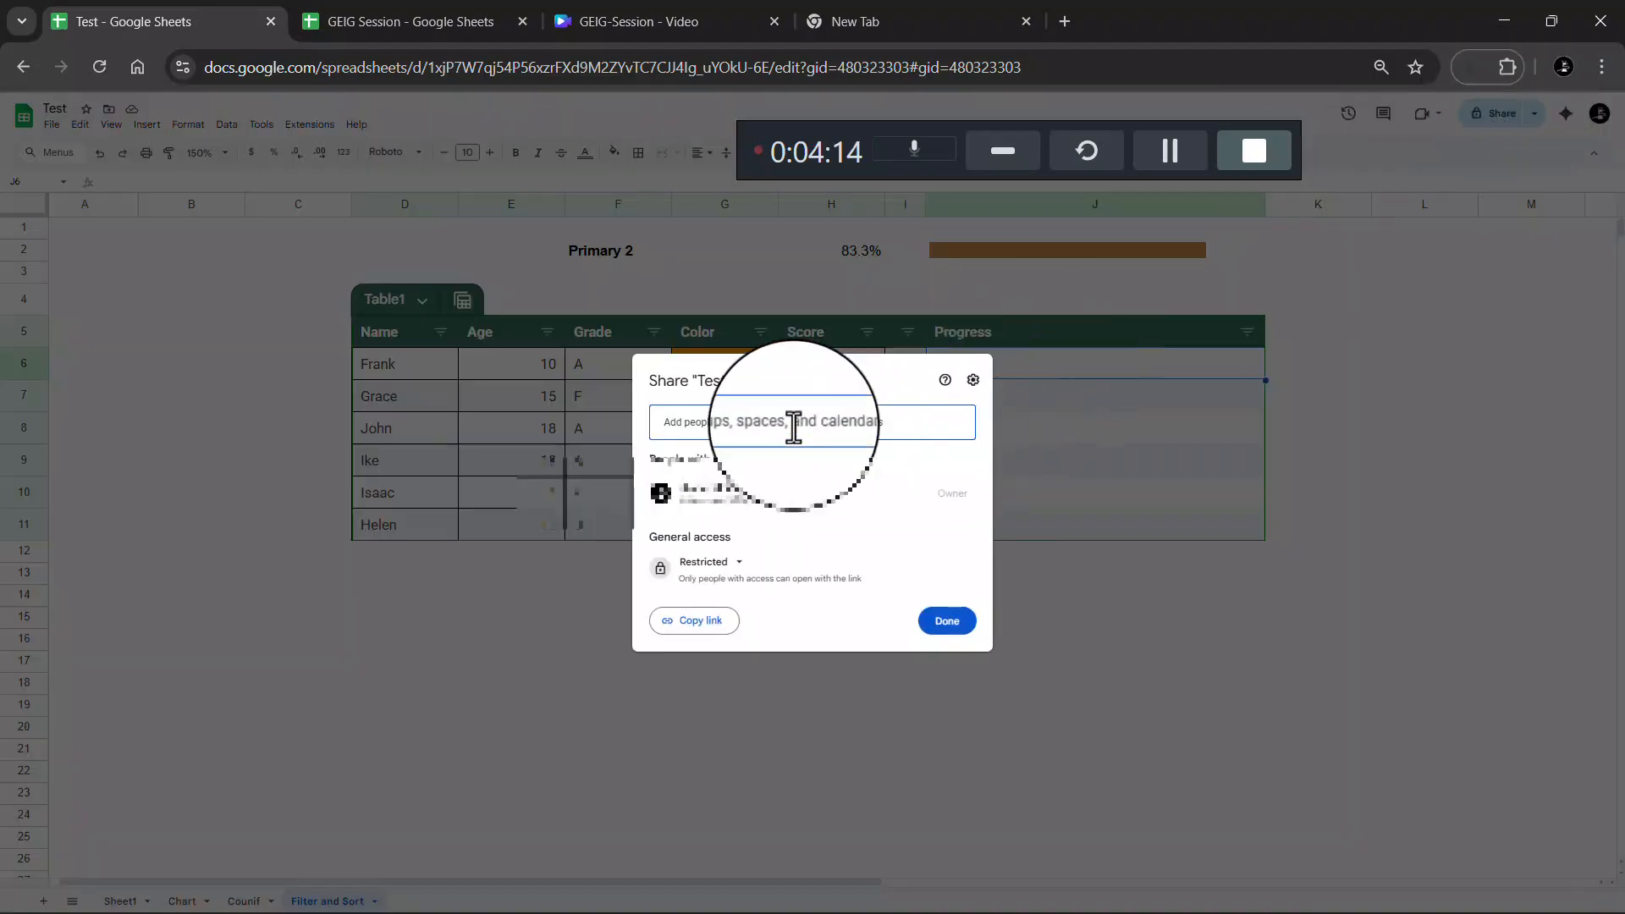
click(762, 422)
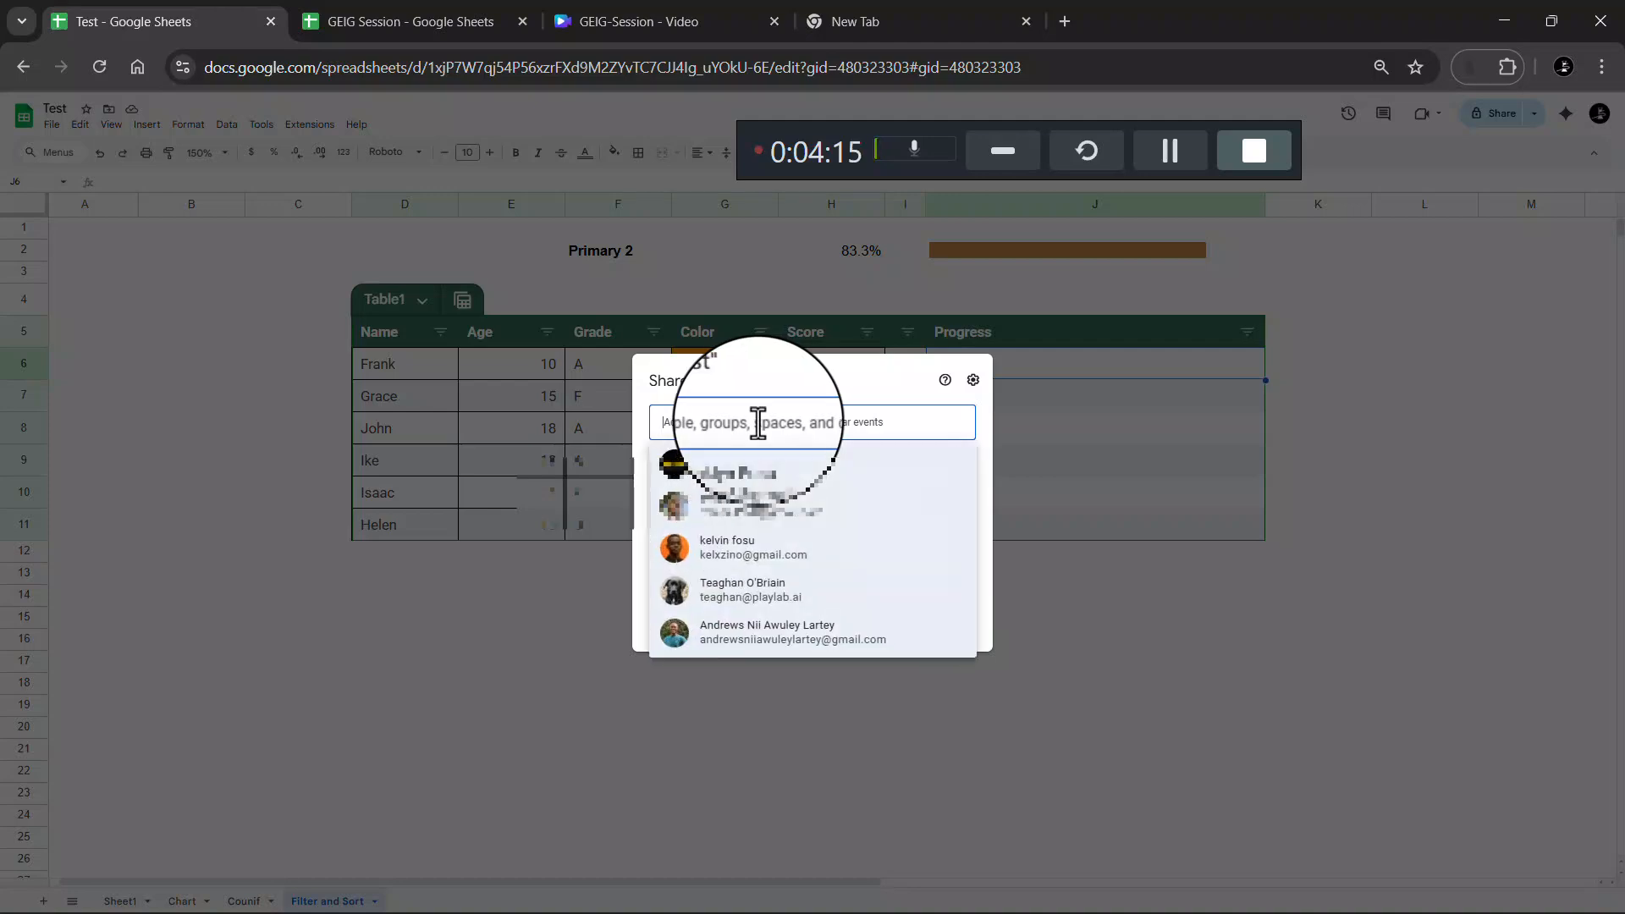
click(776, 481)
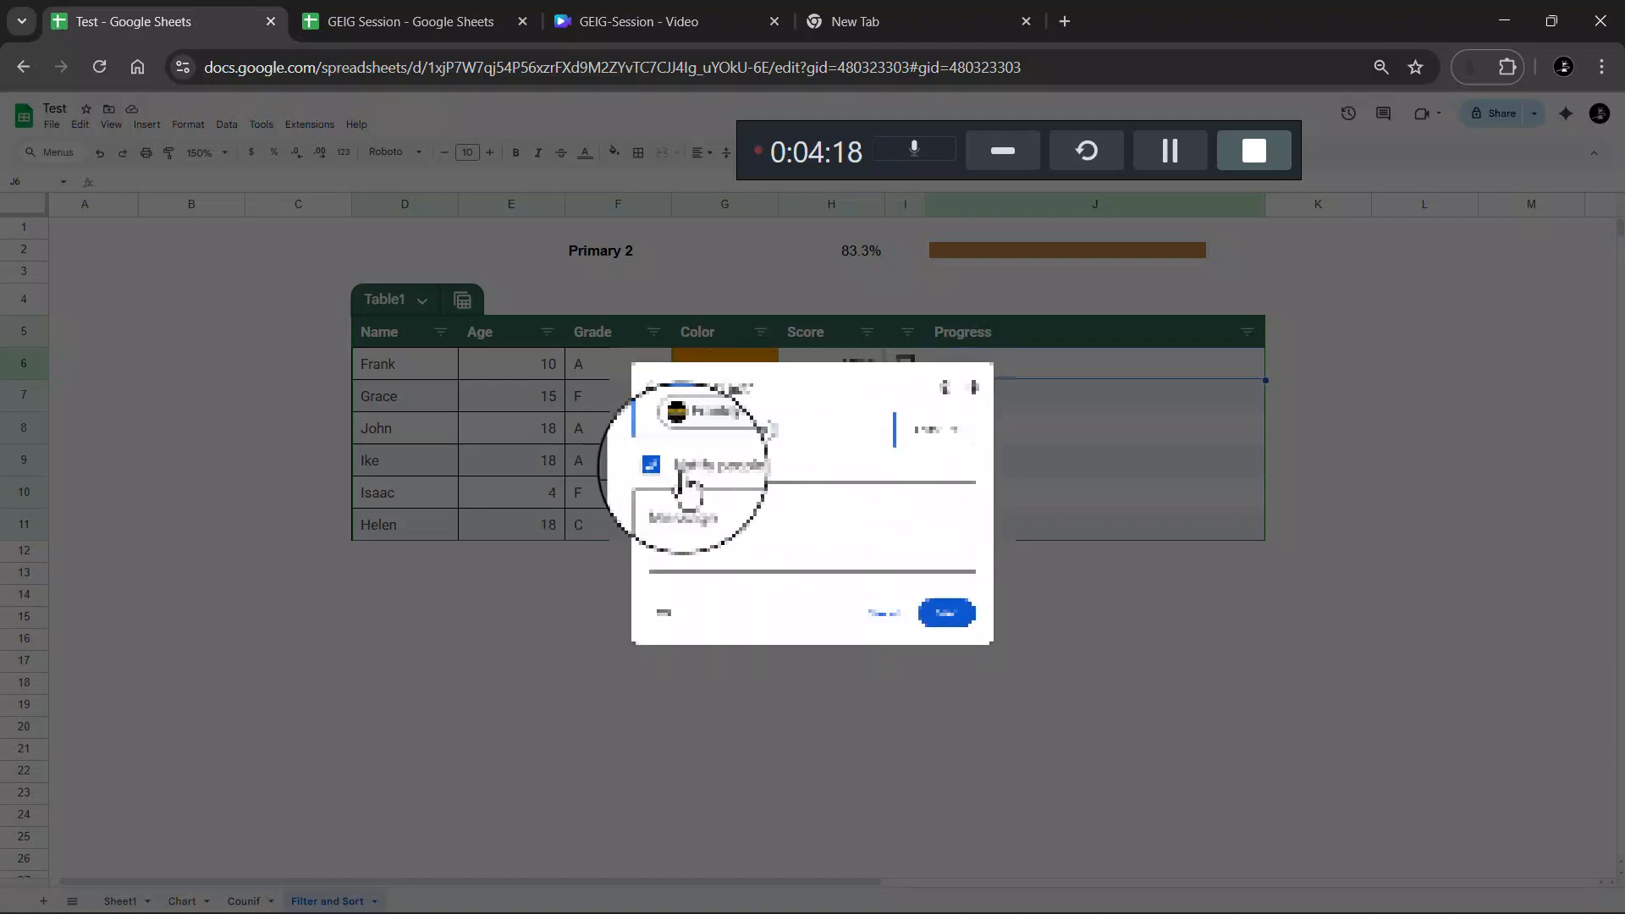
click(930, 416)
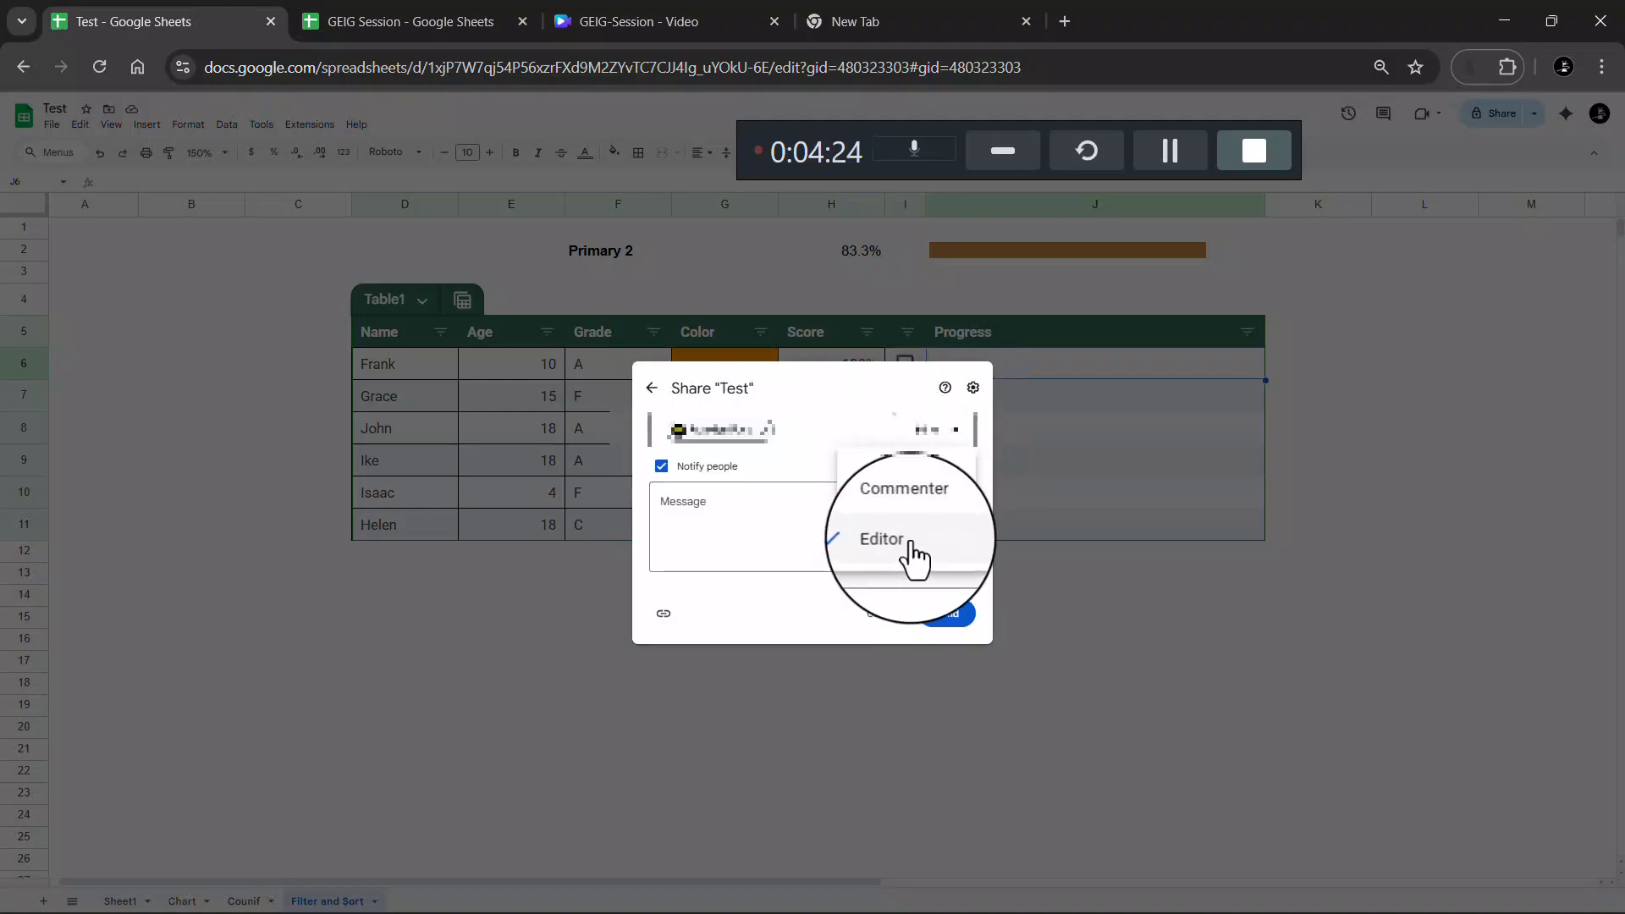
click(702, 542)
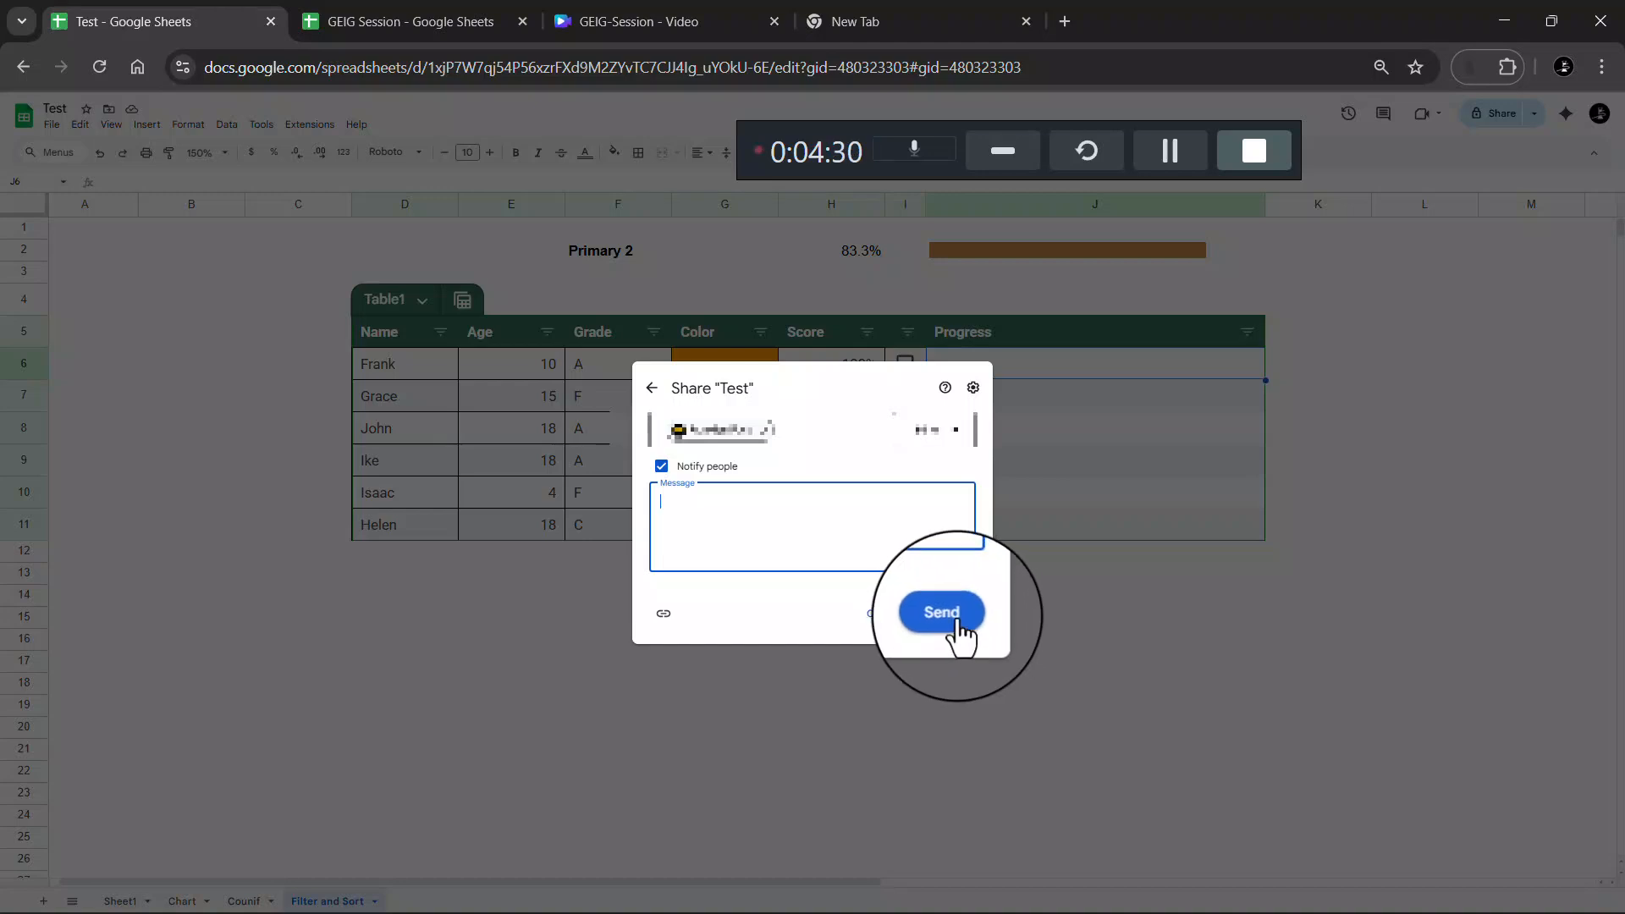
click(939, 429)
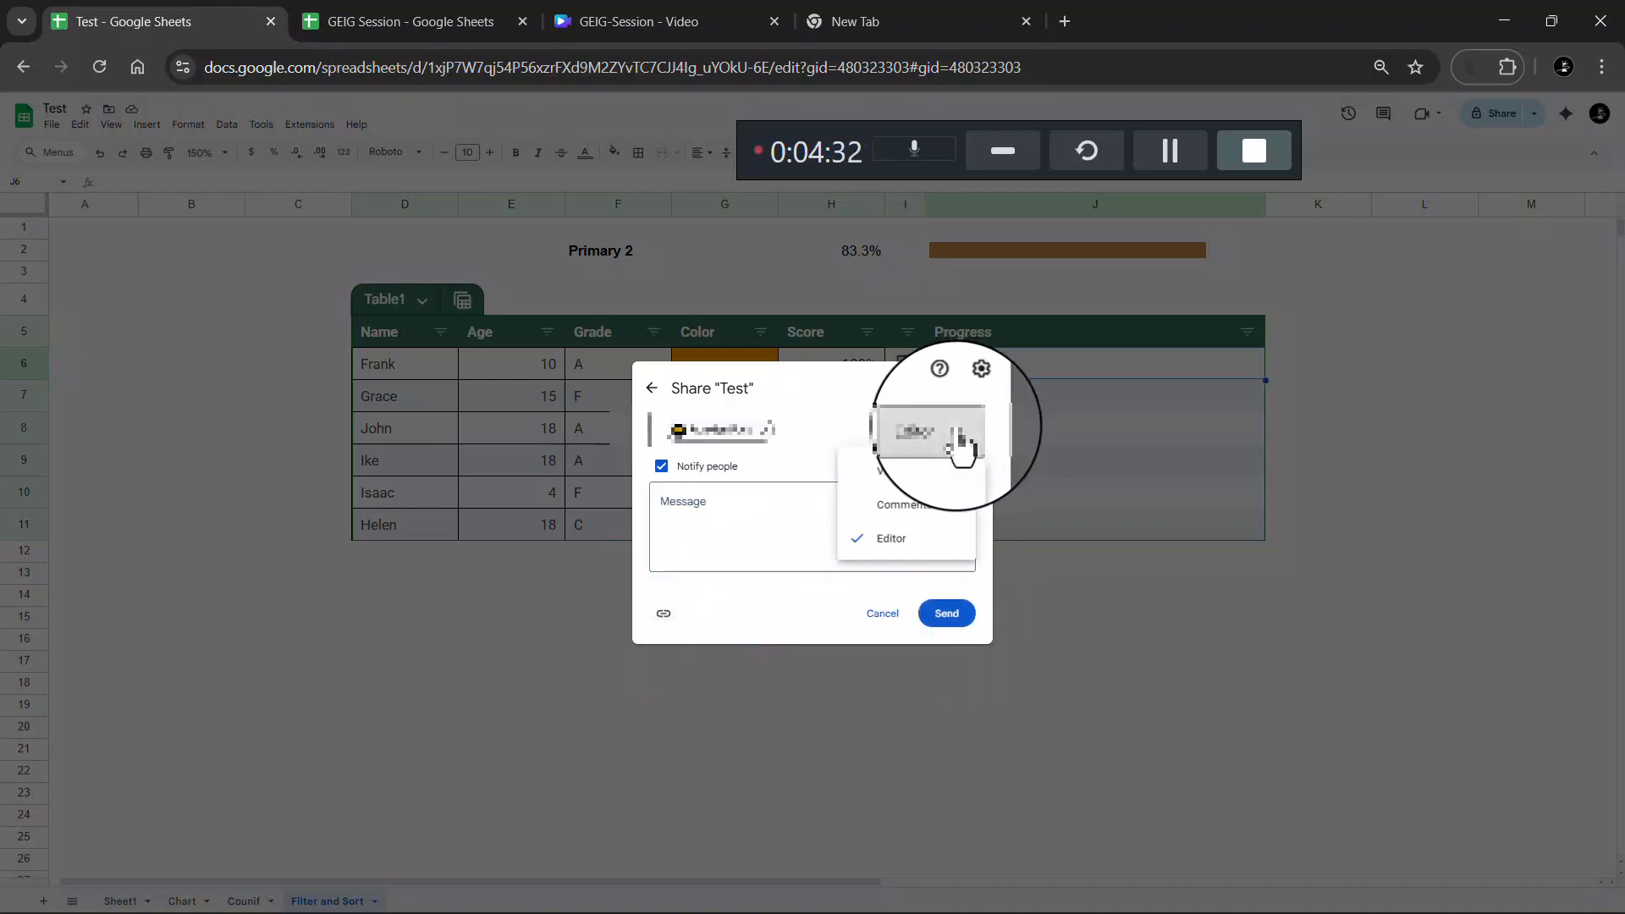
click(895, 470)
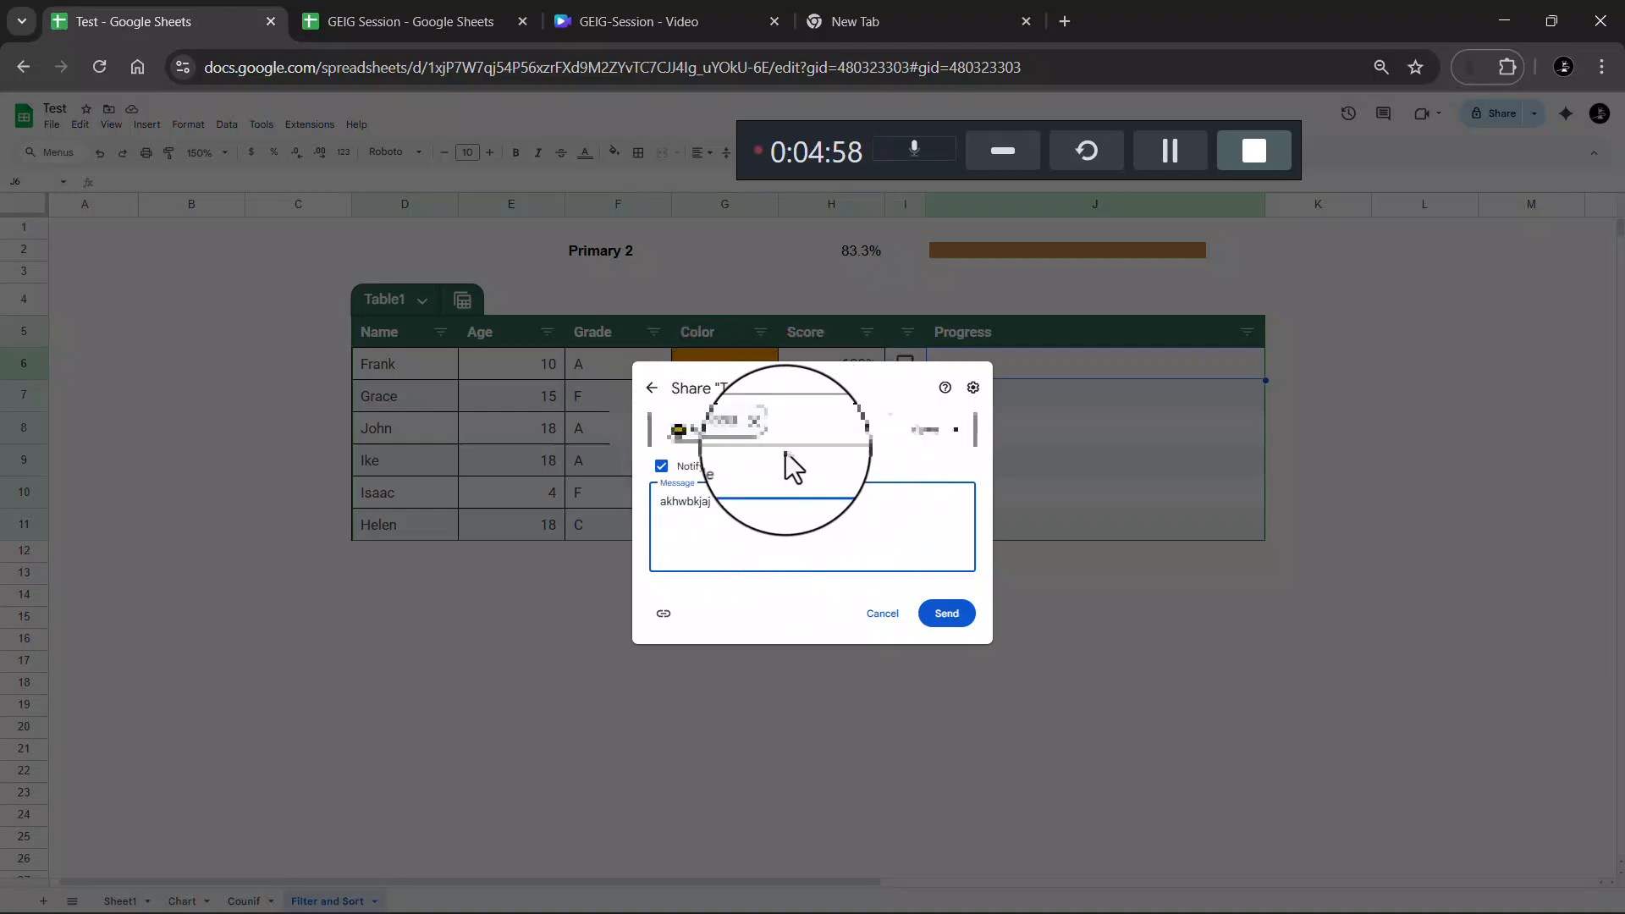
Review the role and sharing settings, then discard the invitation and close the dialog
click(935, 430)
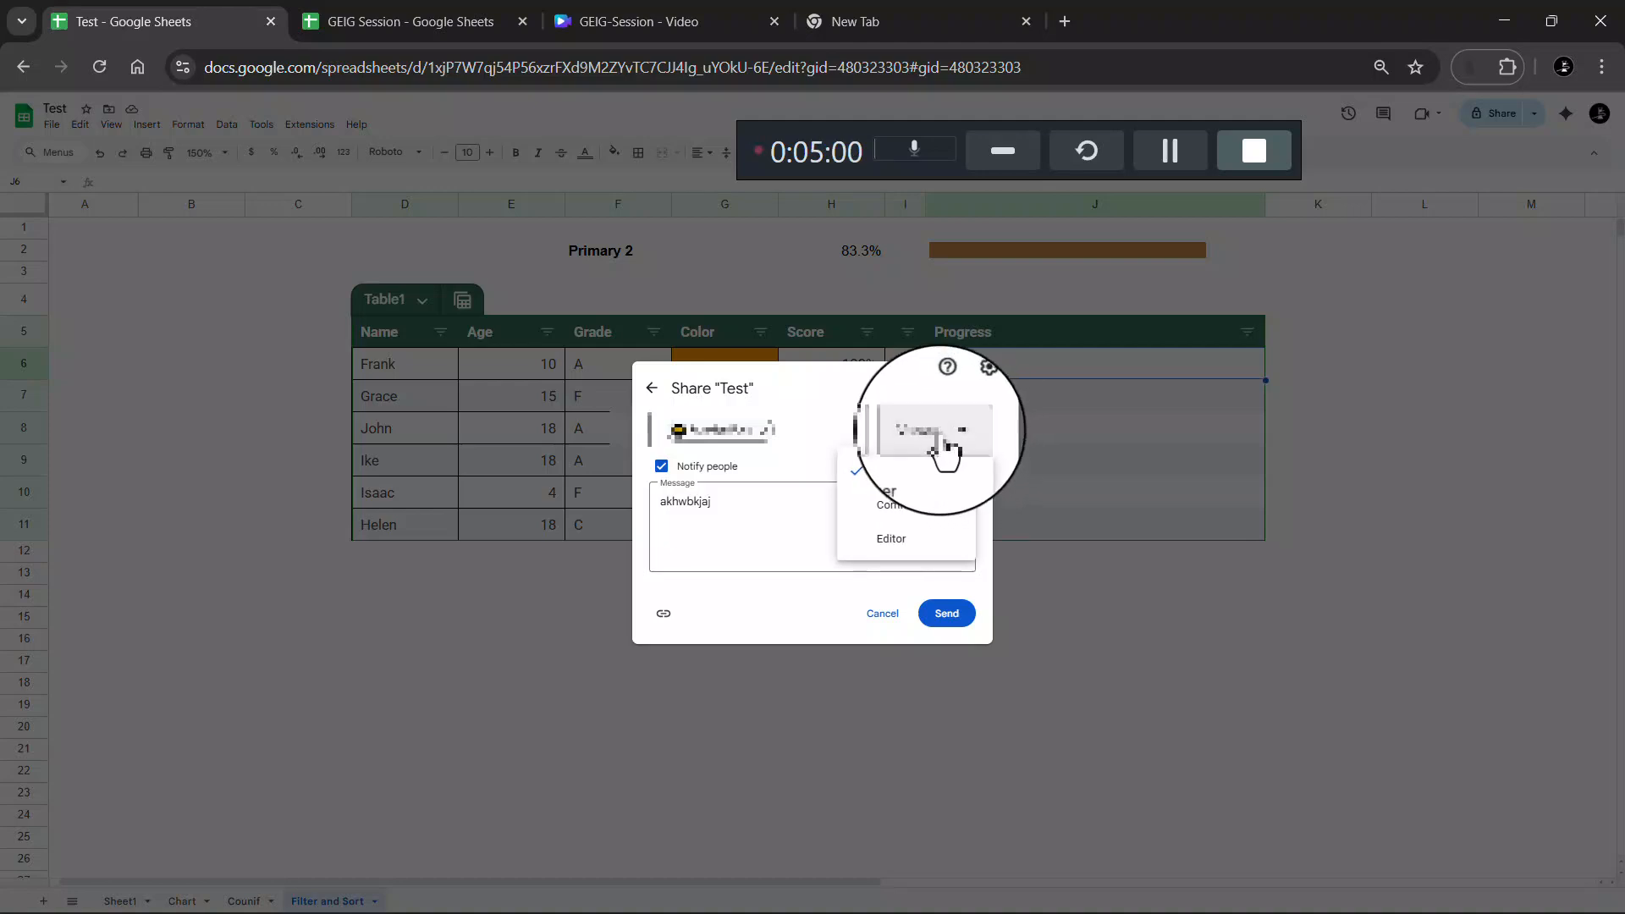
click(973, 394)
click(974, 390)
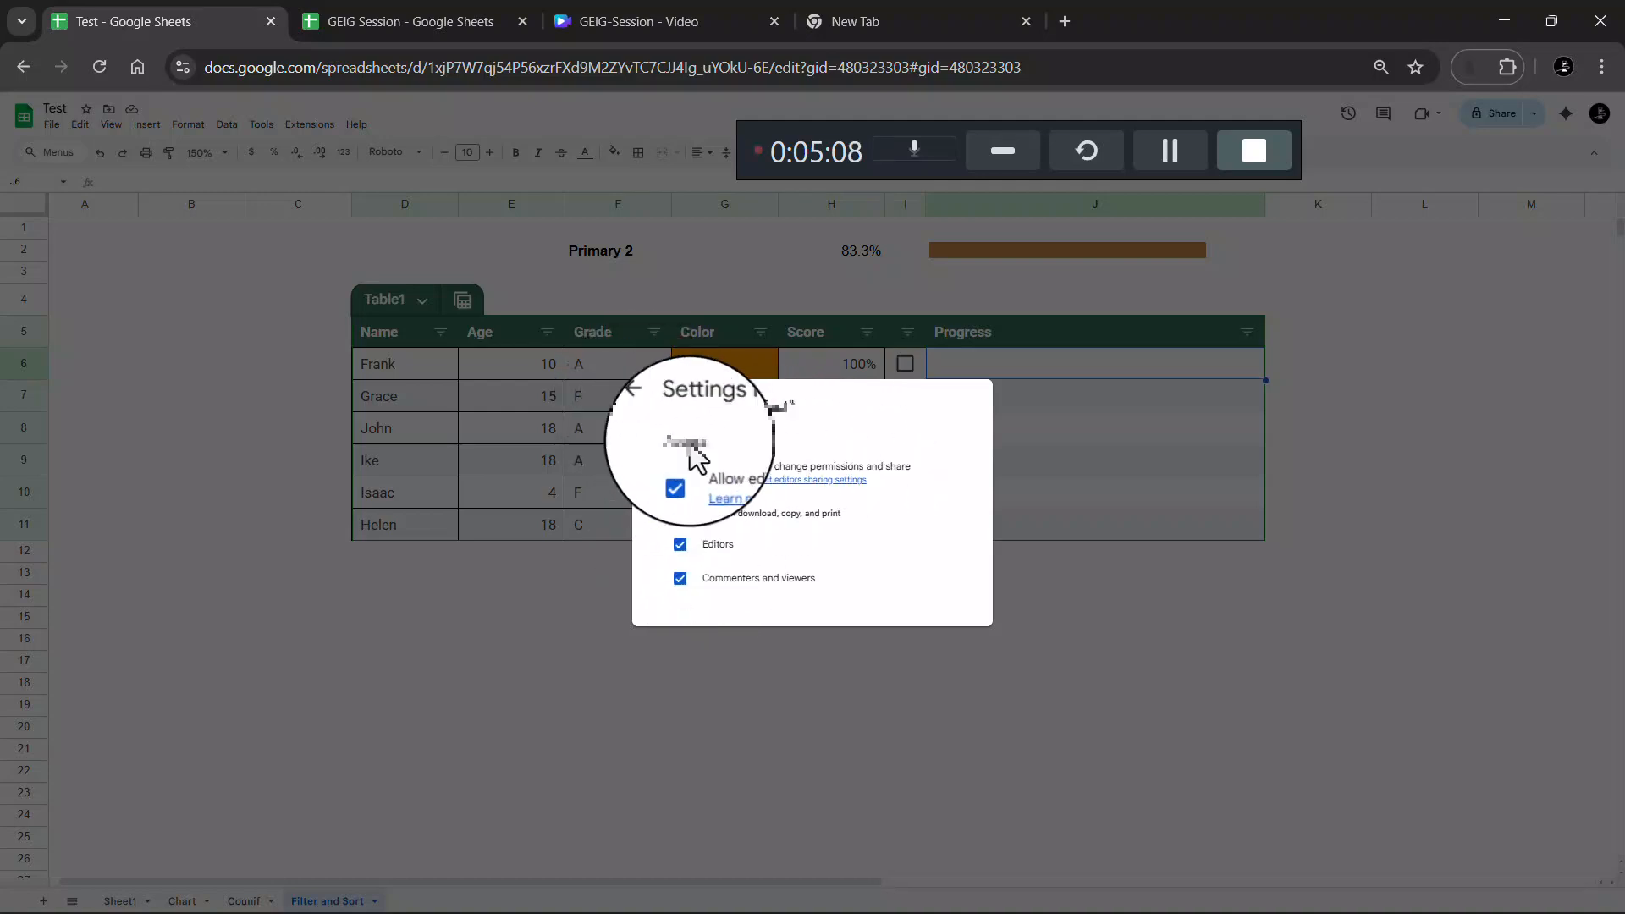
click(651, 408)
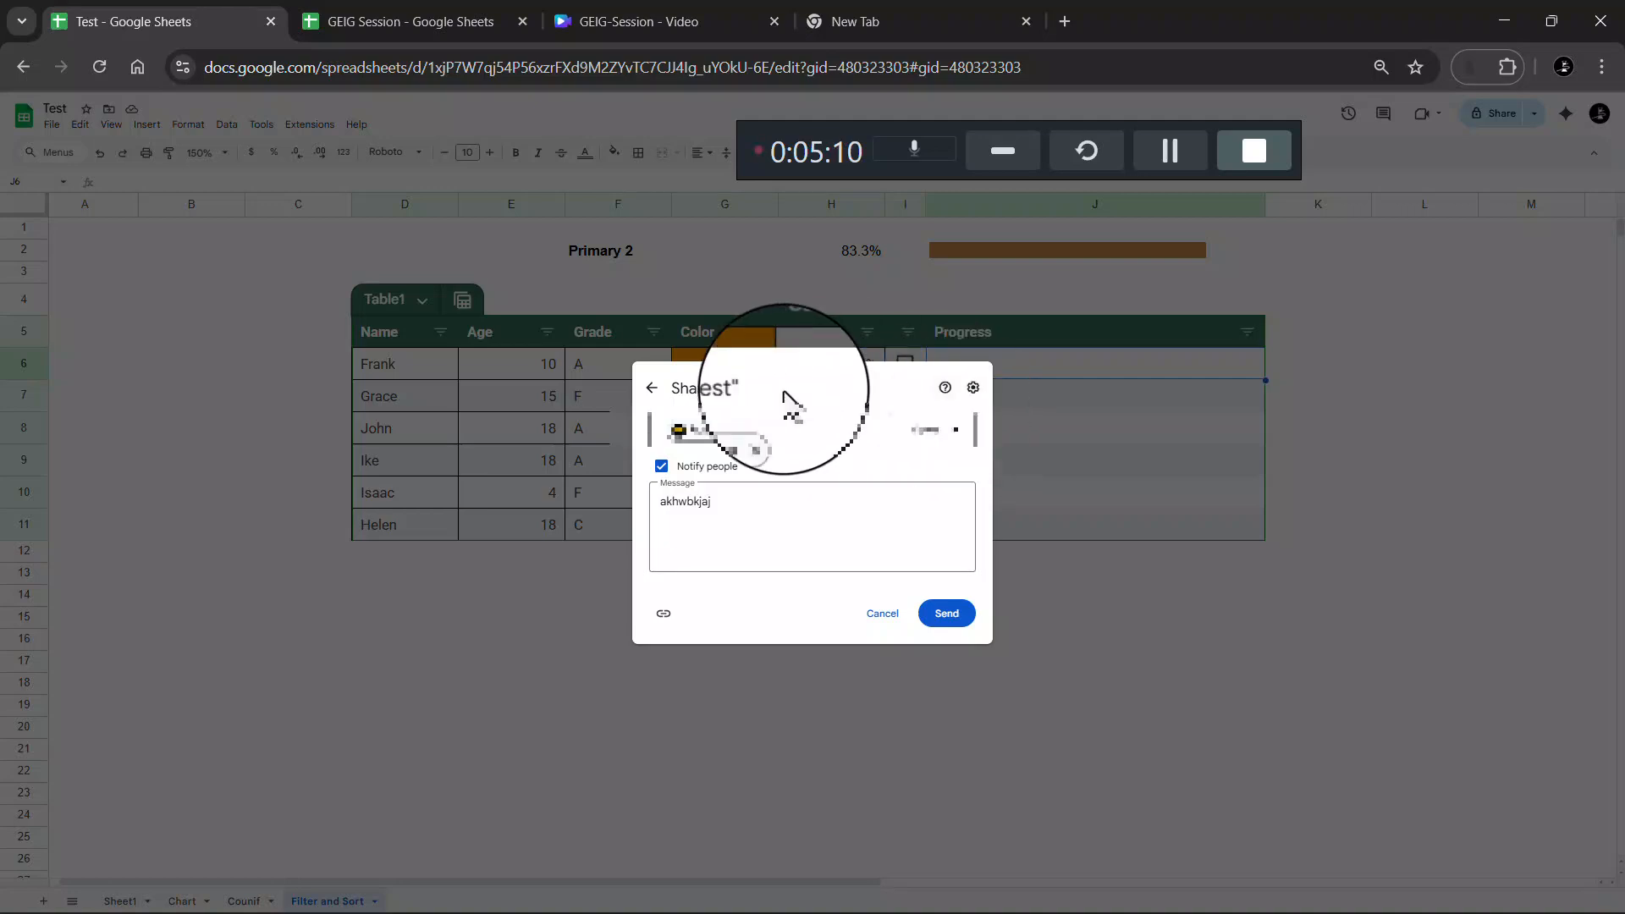
click(882, 613)
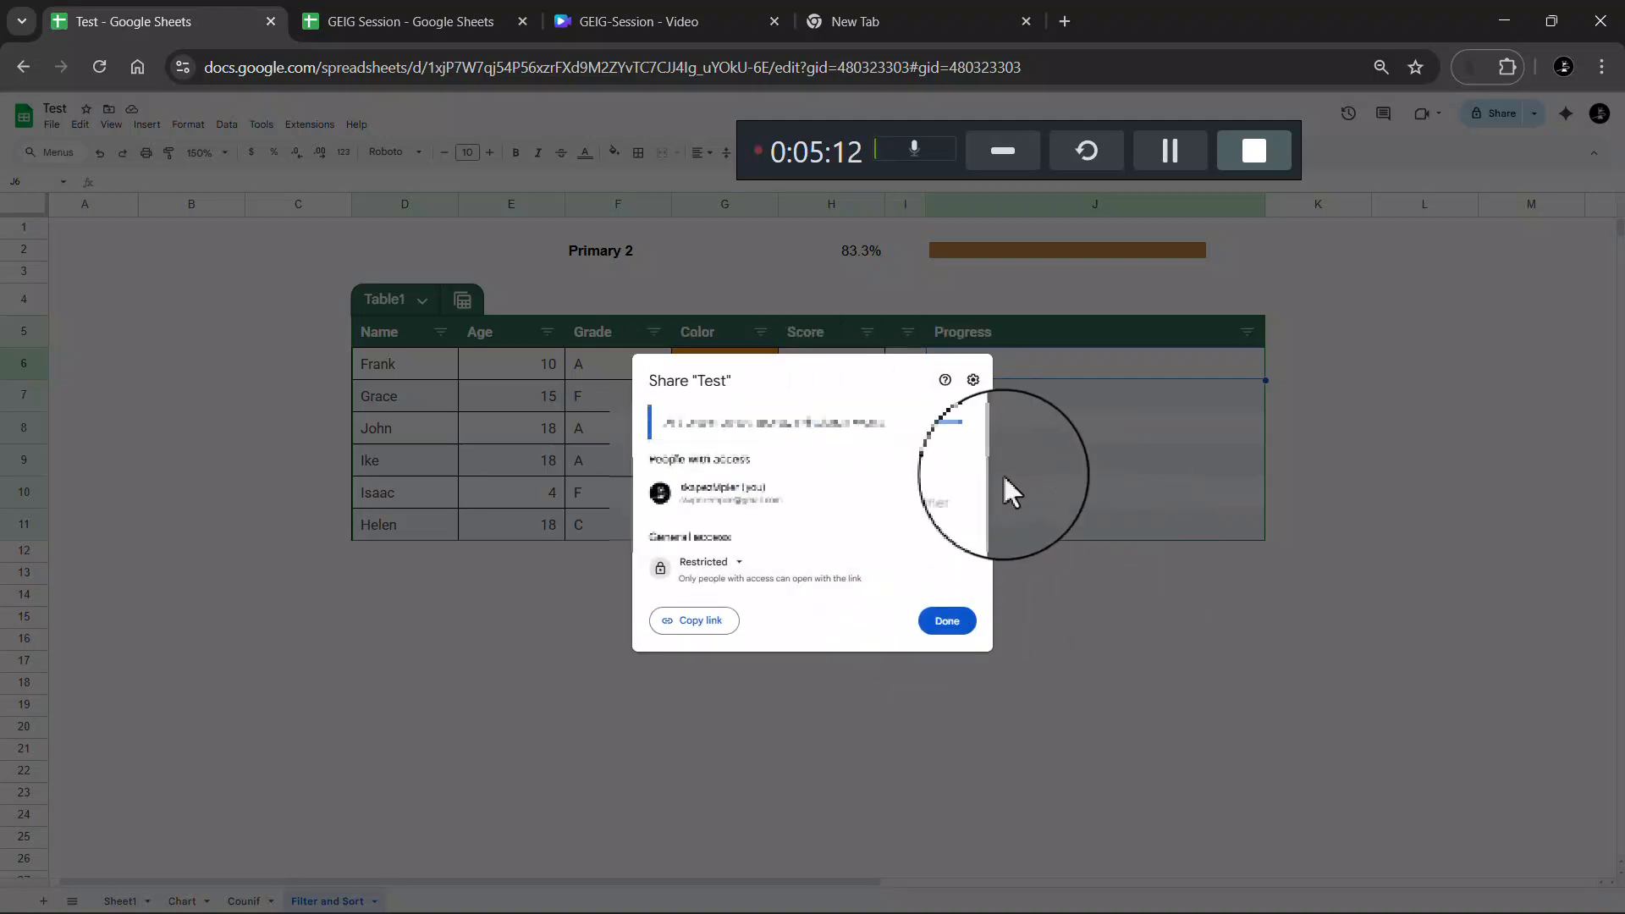
click(1183, 488)
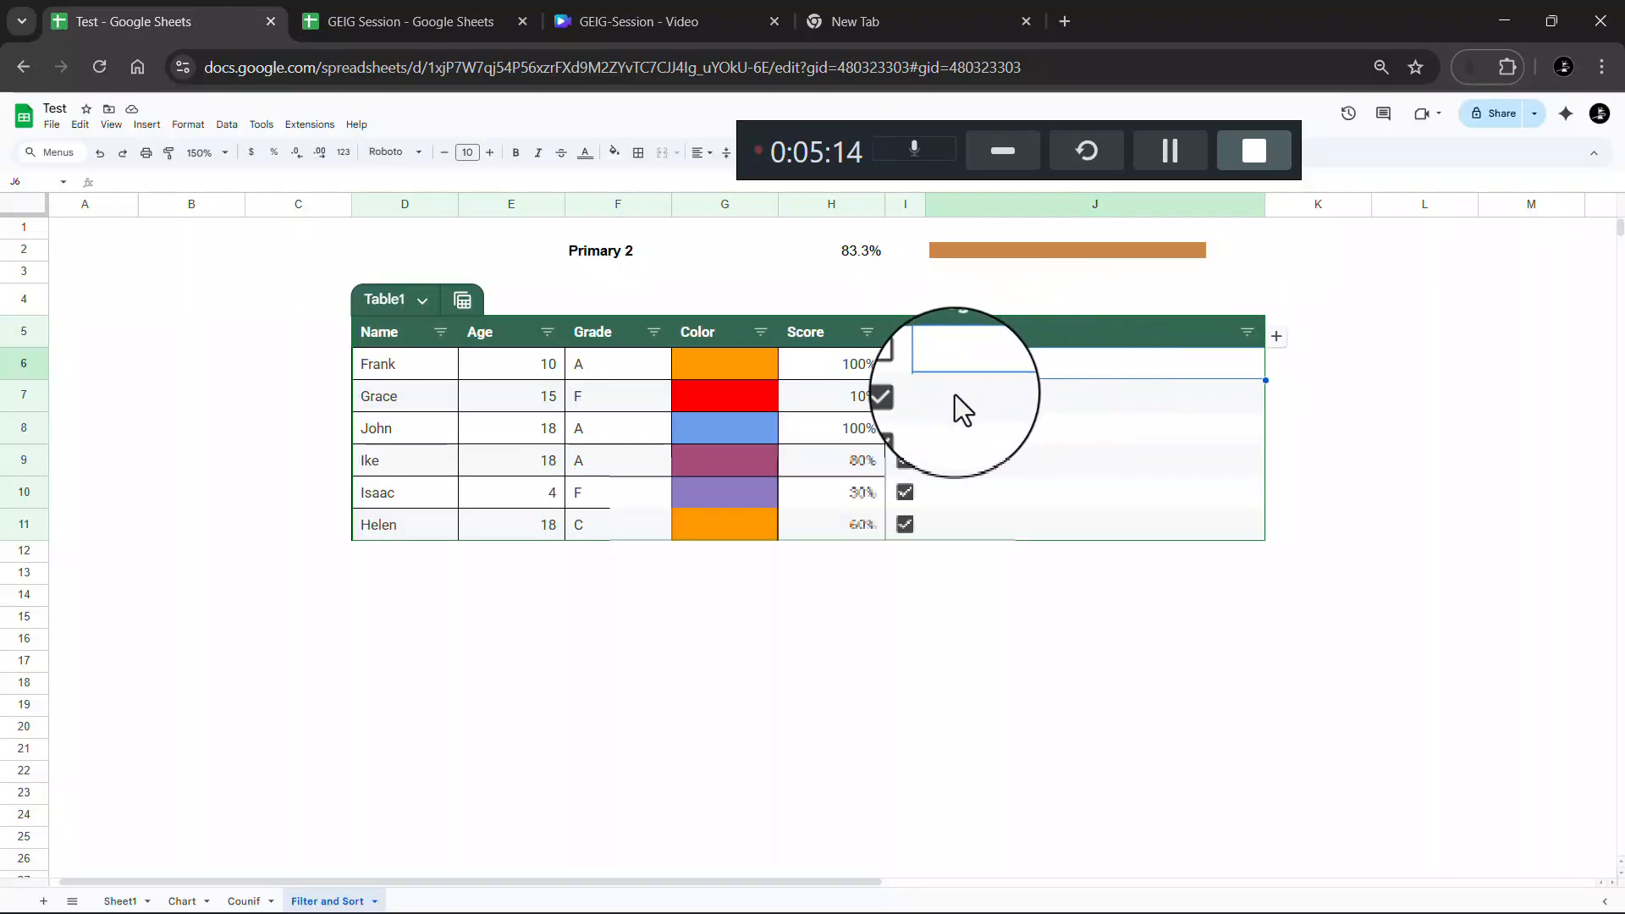
Commit the REPT bar formula in GEIG Session's L5, then go back to Test
click(418, 17)
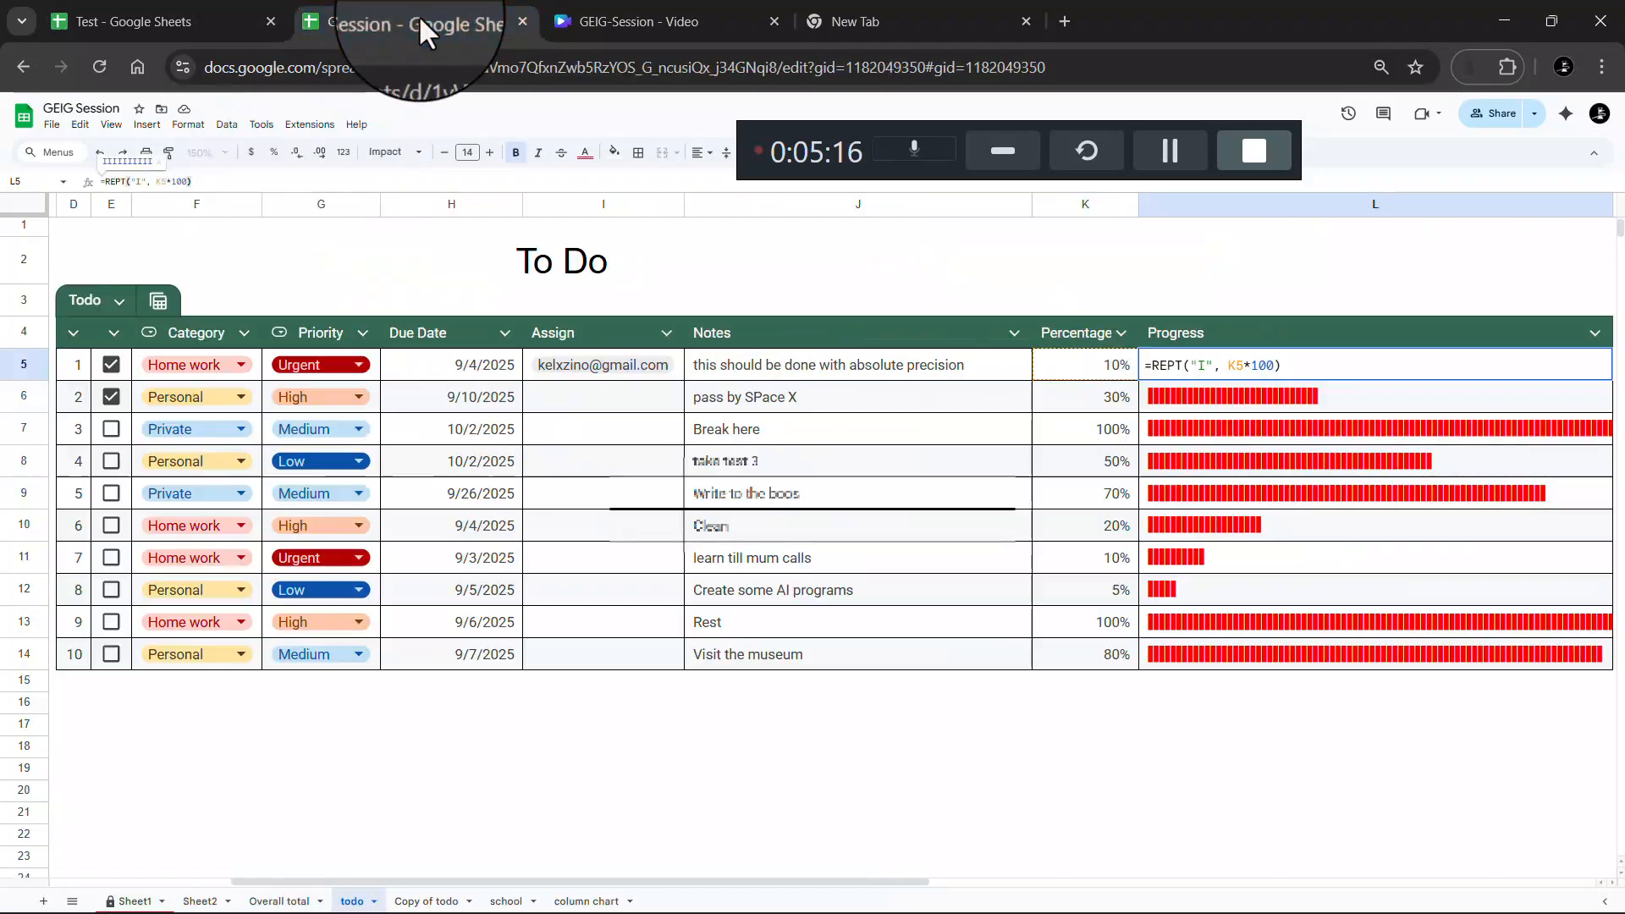
click(1196, 392)
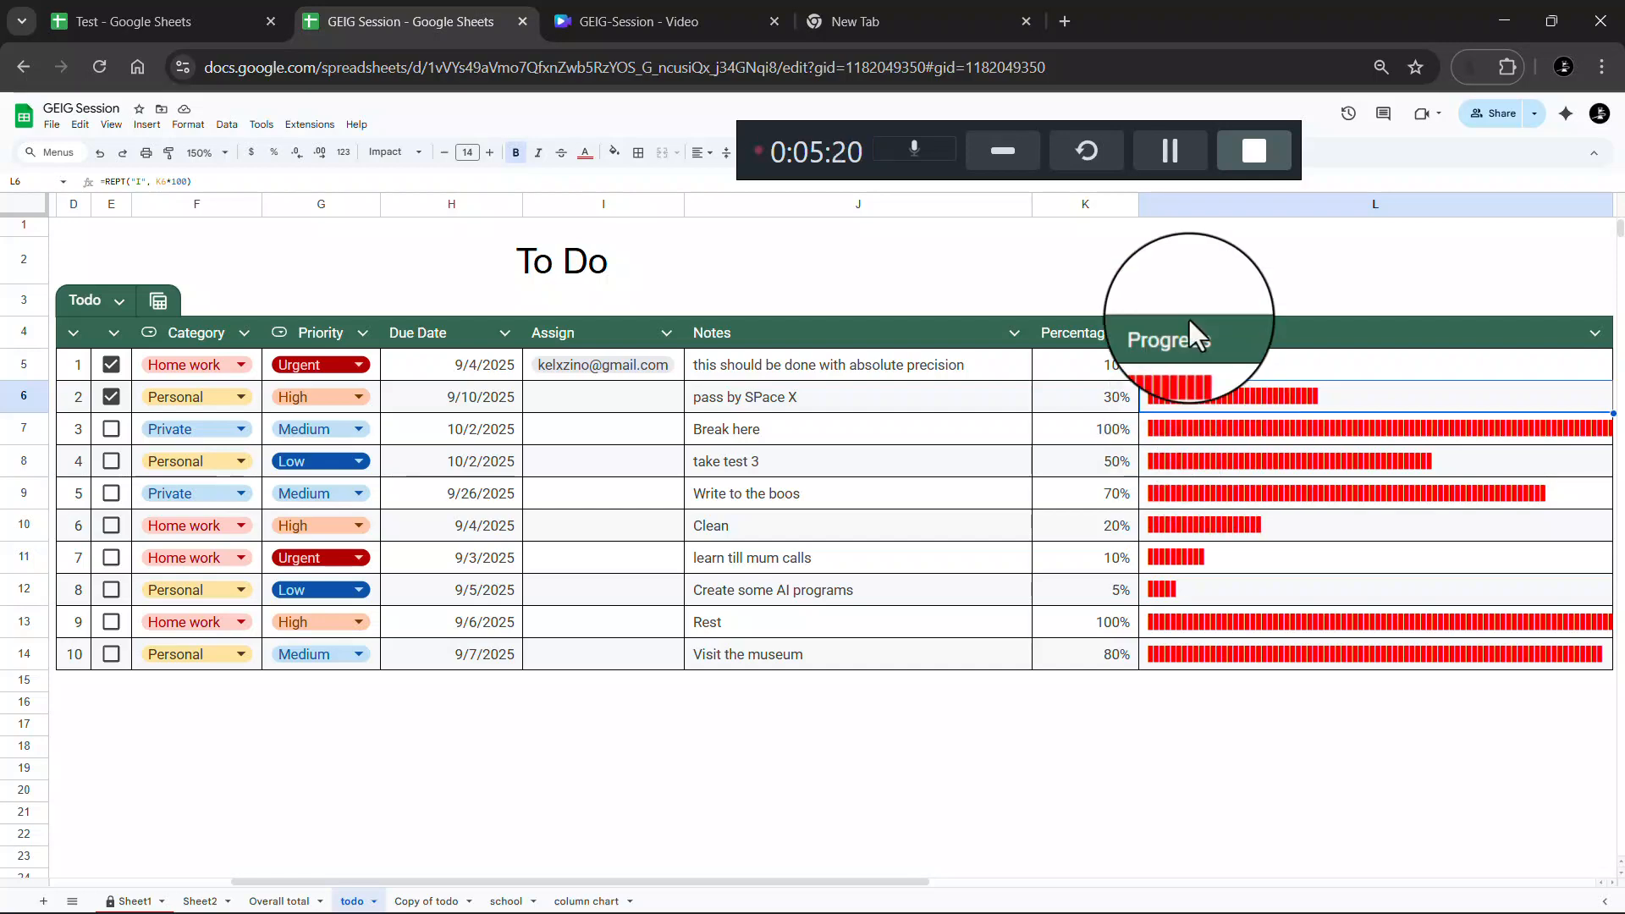
click(169, 21)
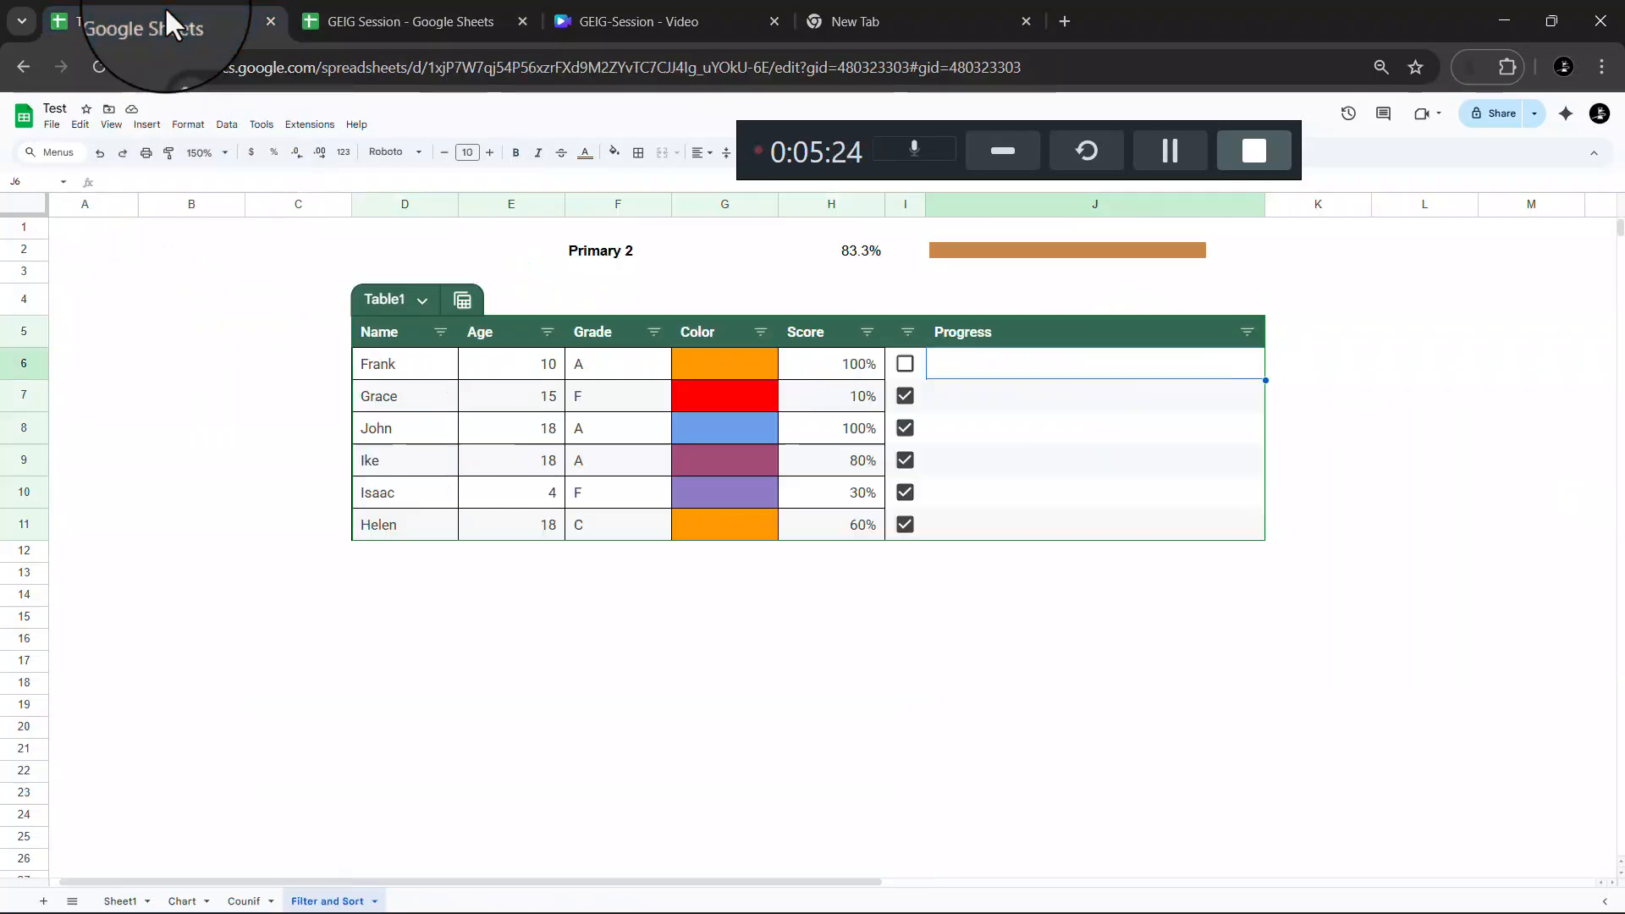
Enter =REPT("I",H6*100) in Progress cell J6
double_click(966, 373)
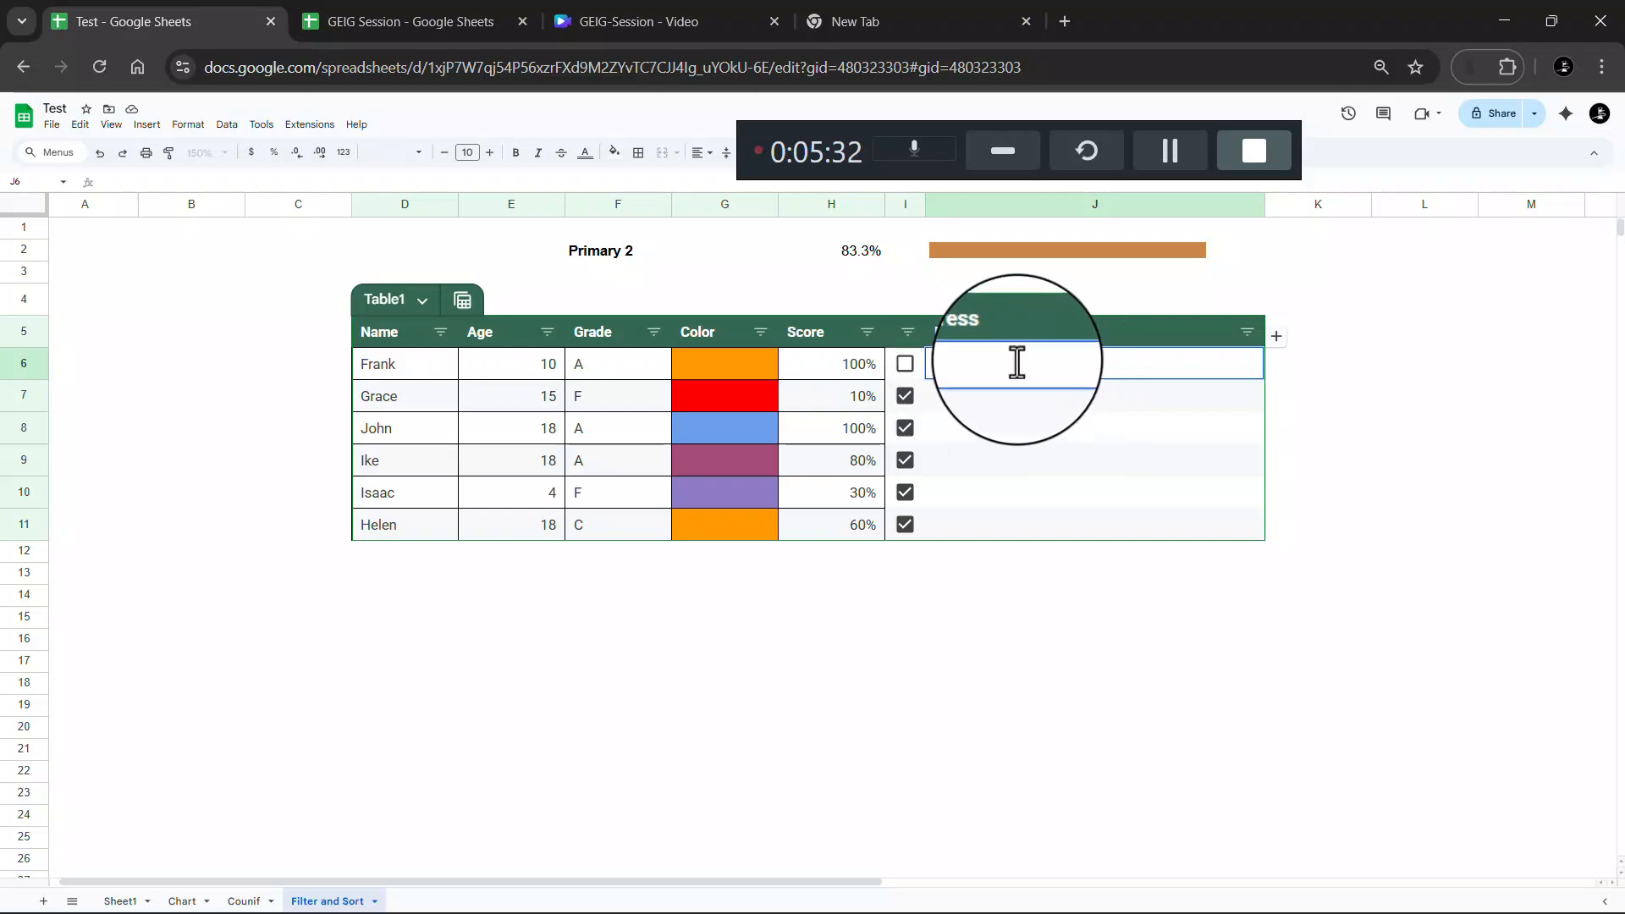
text(re)
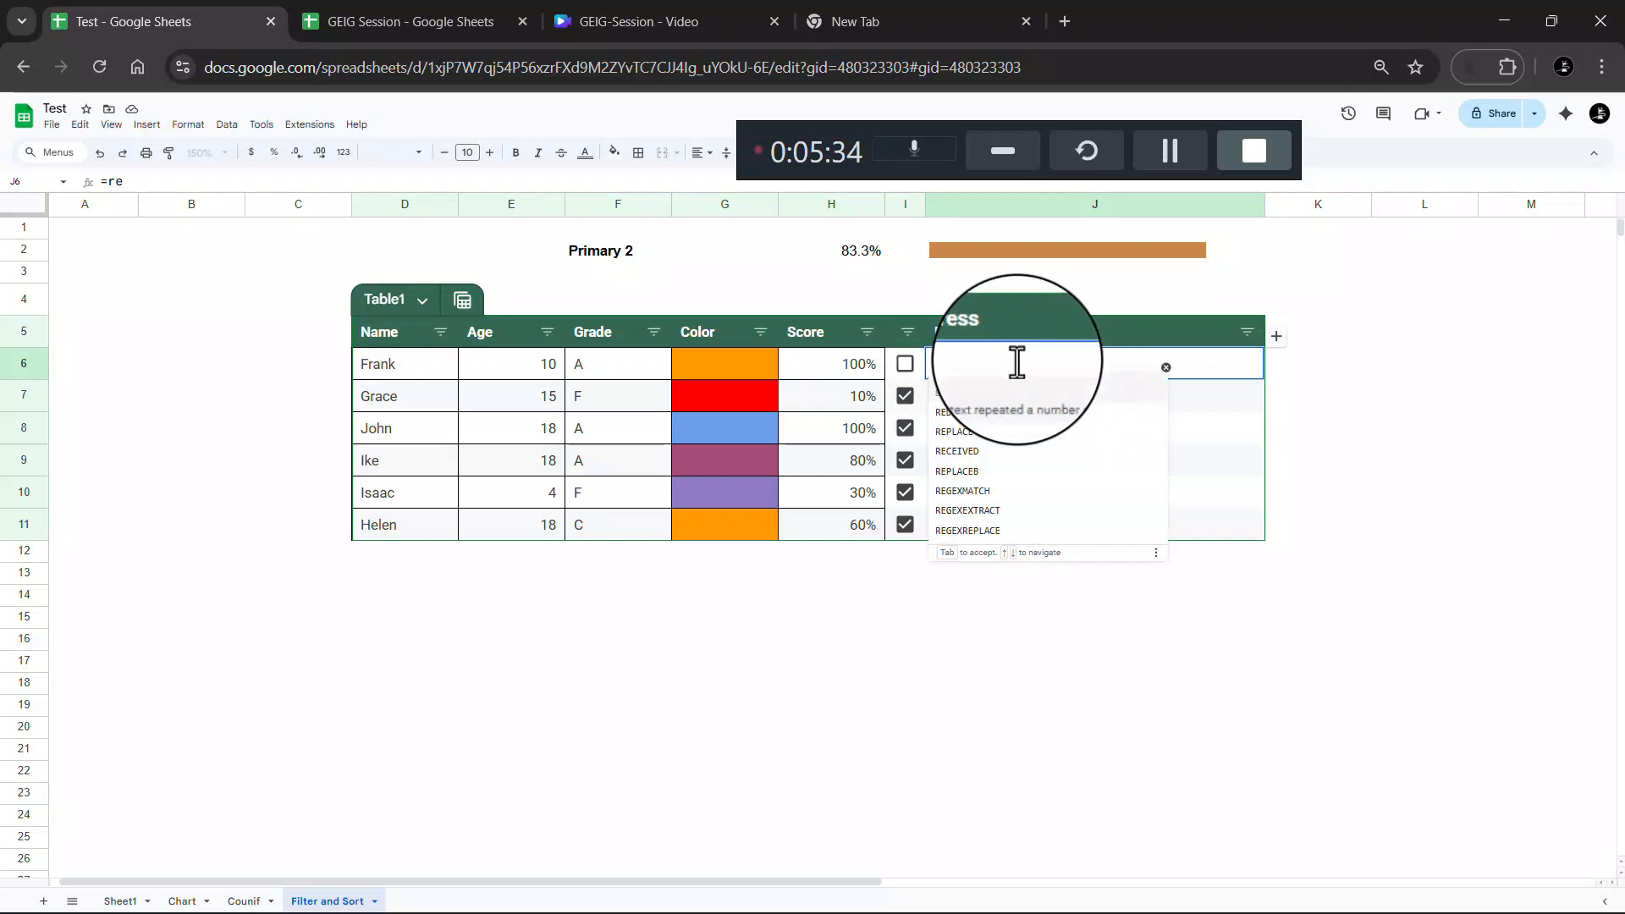
click(1016, 398)
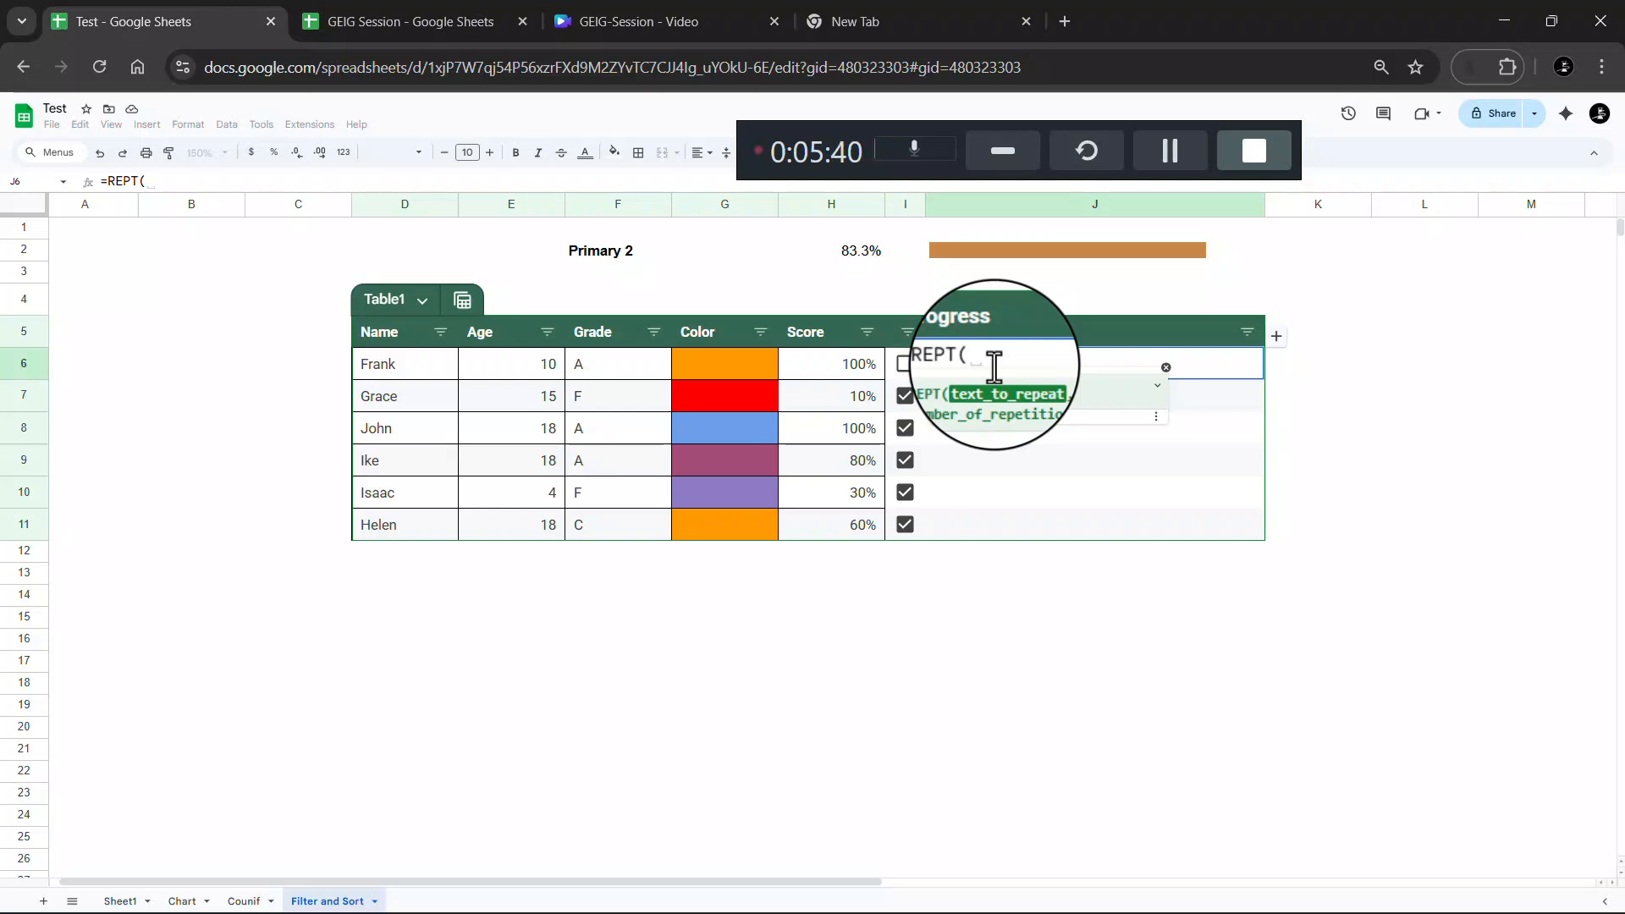
text(£)
key(BackSpace)
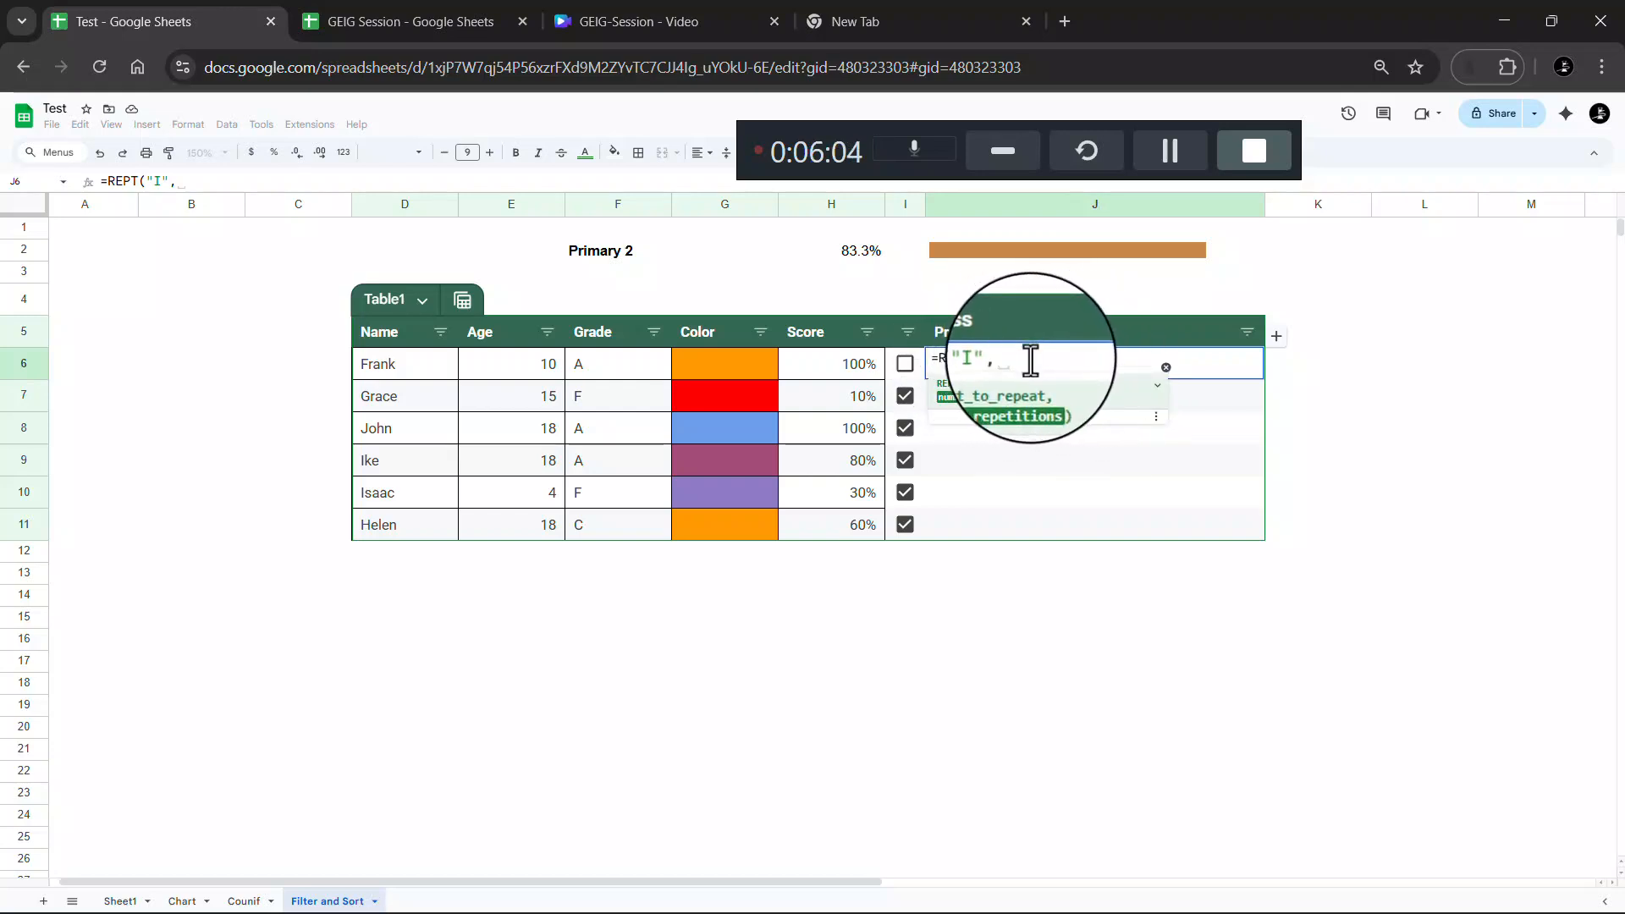
click(856, 366)
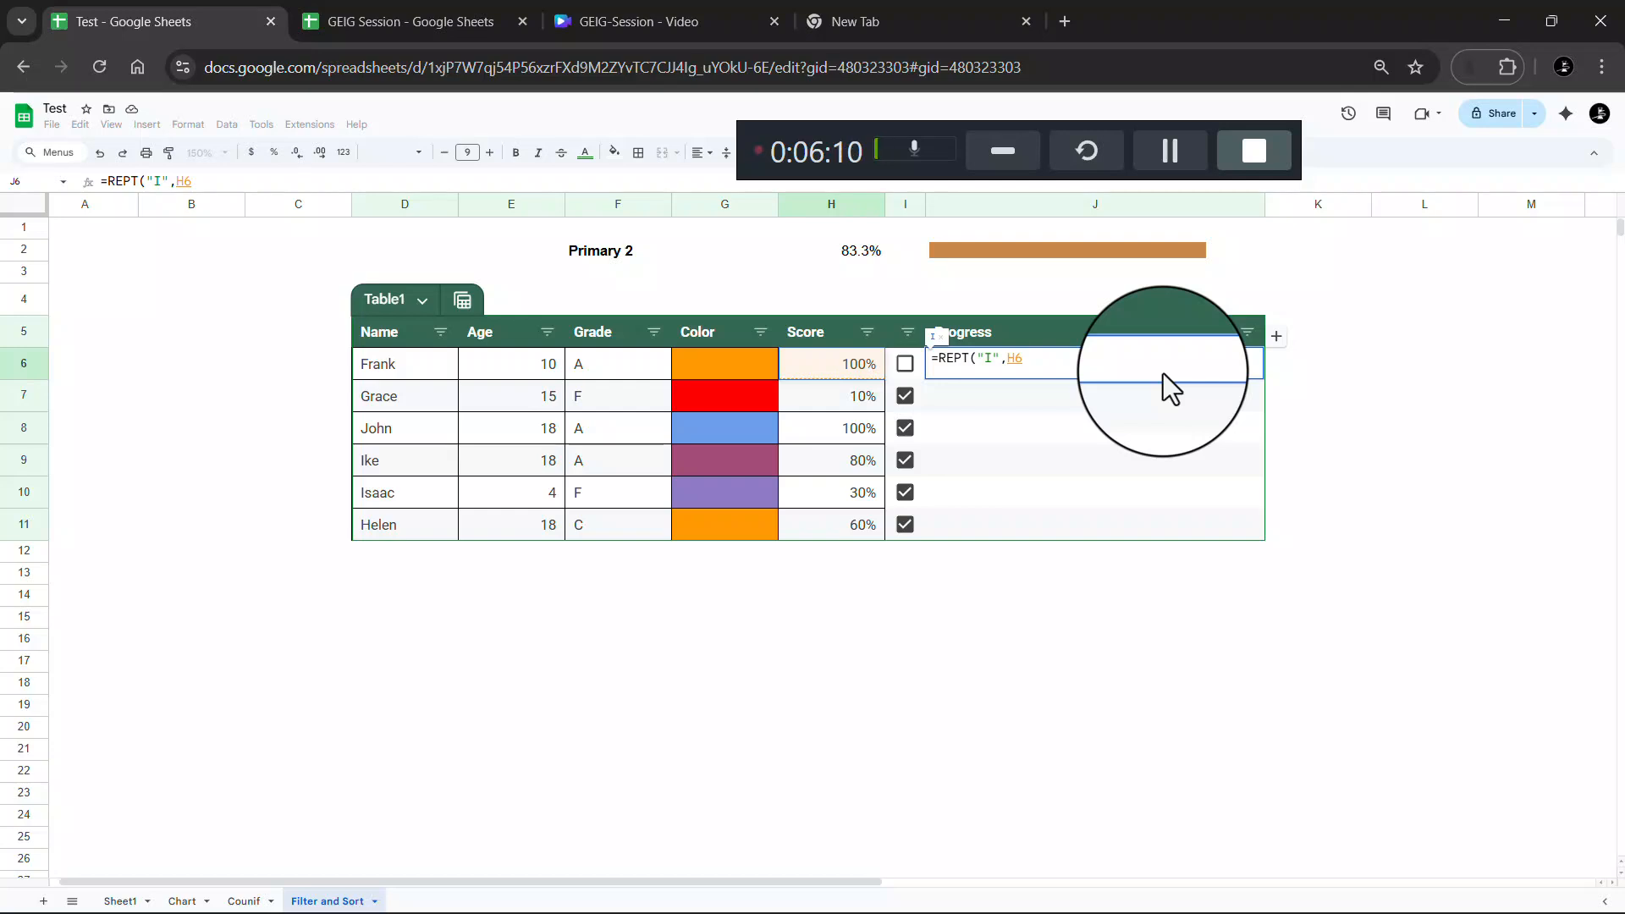
text(*100)
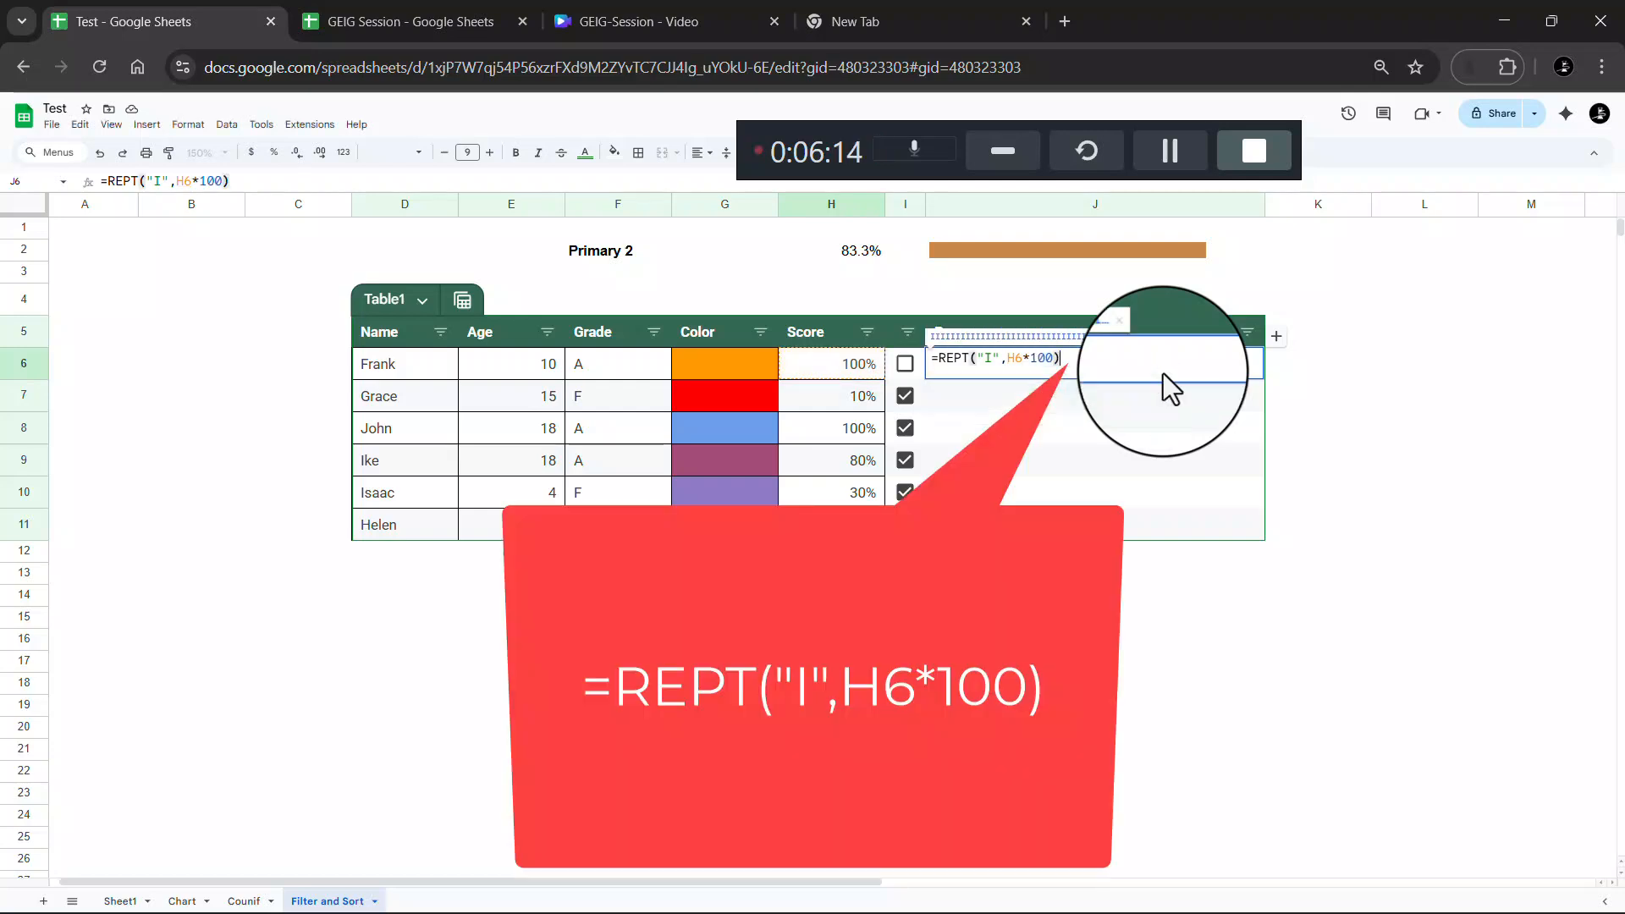
key(Return)
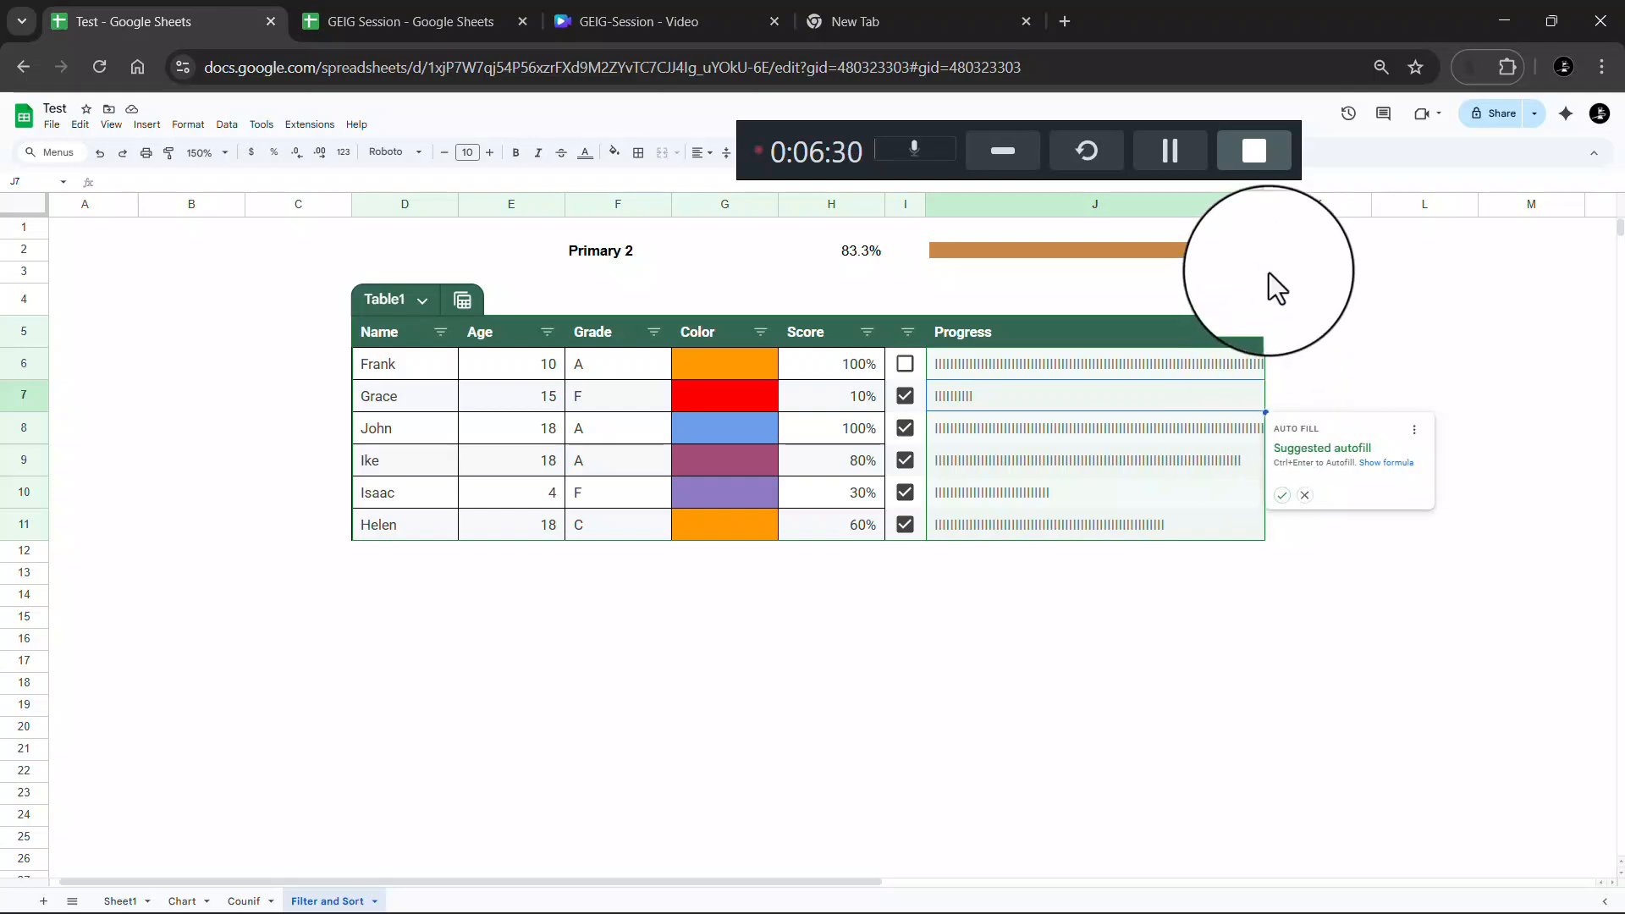
Widen the Progress column and lower H10's score from 30% to 20%
drag(1265, 203, 1321, 204)
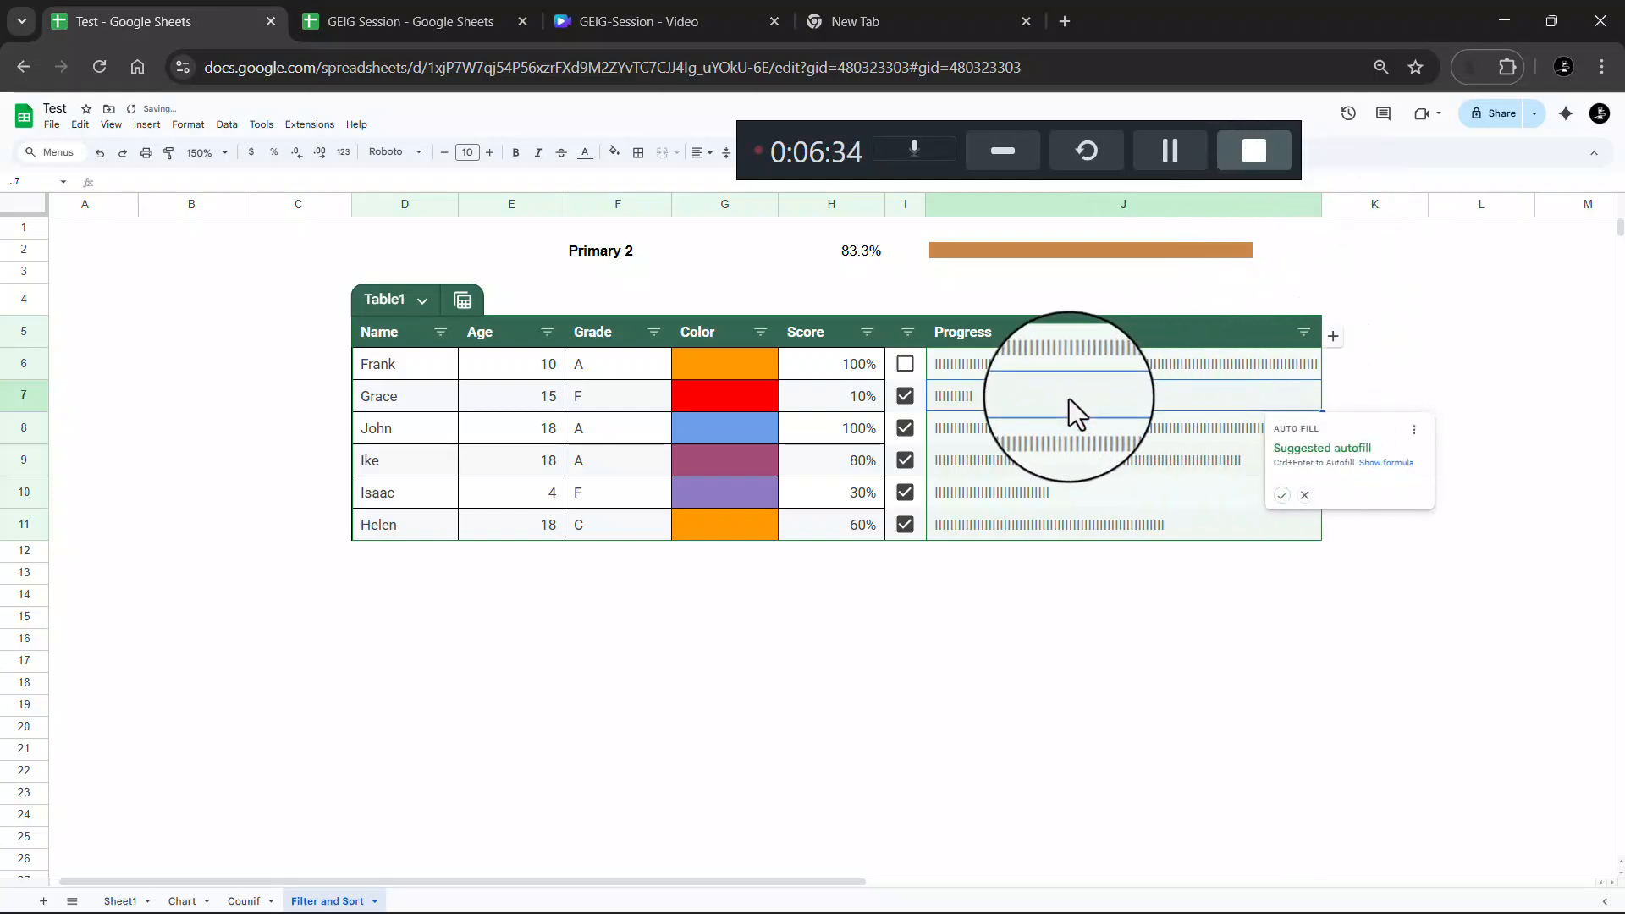
click(857, 496)
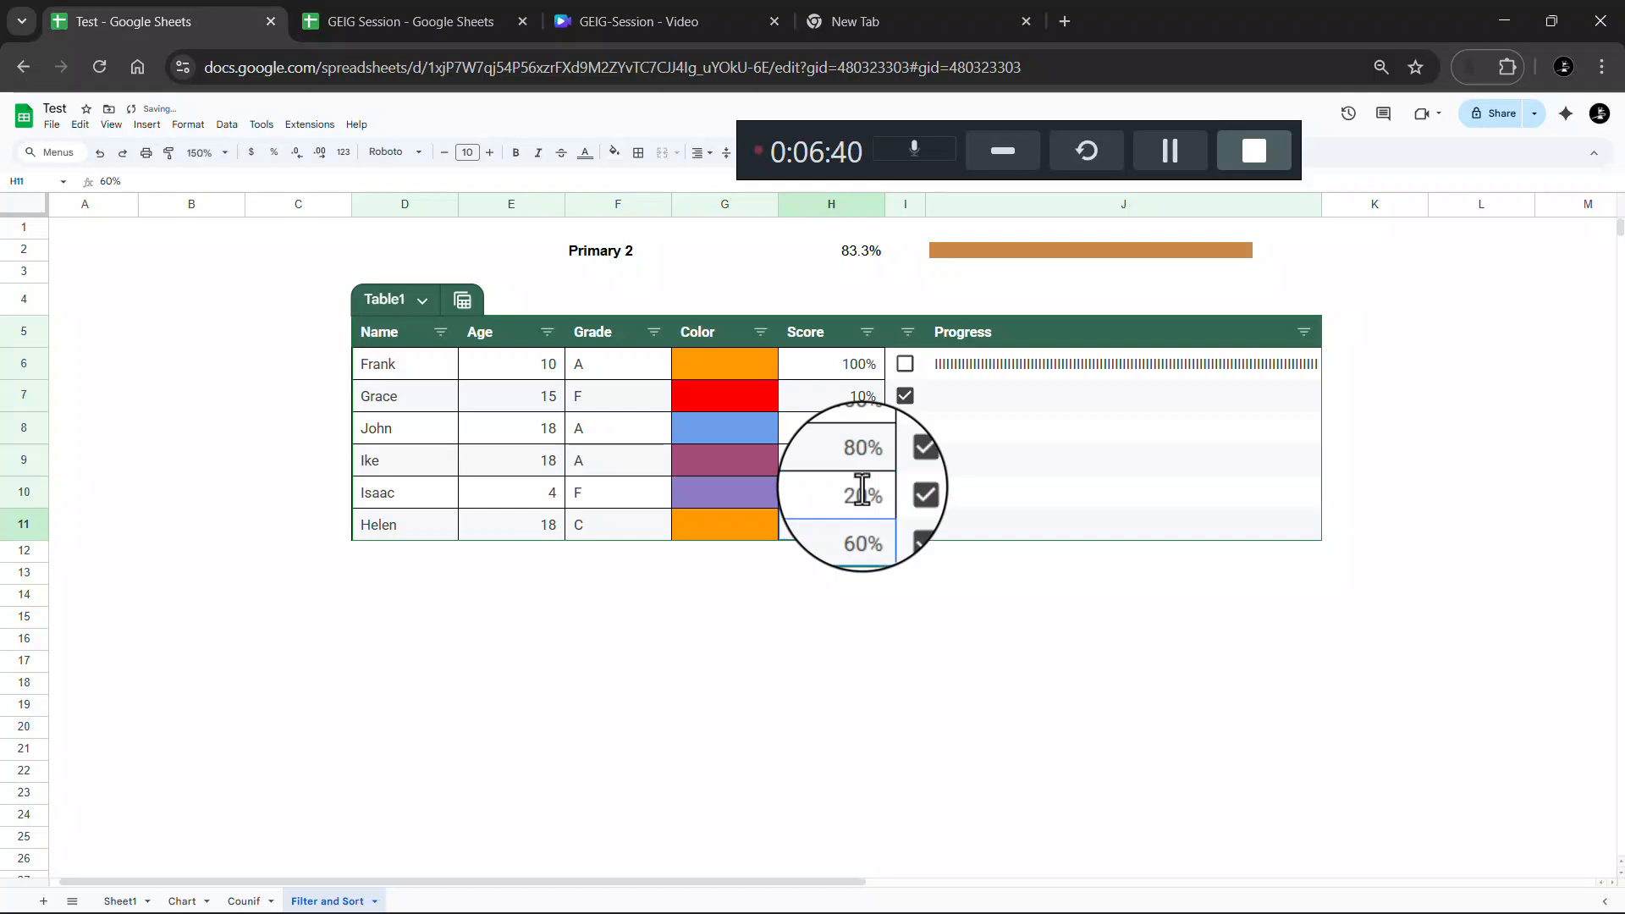
key(Return)
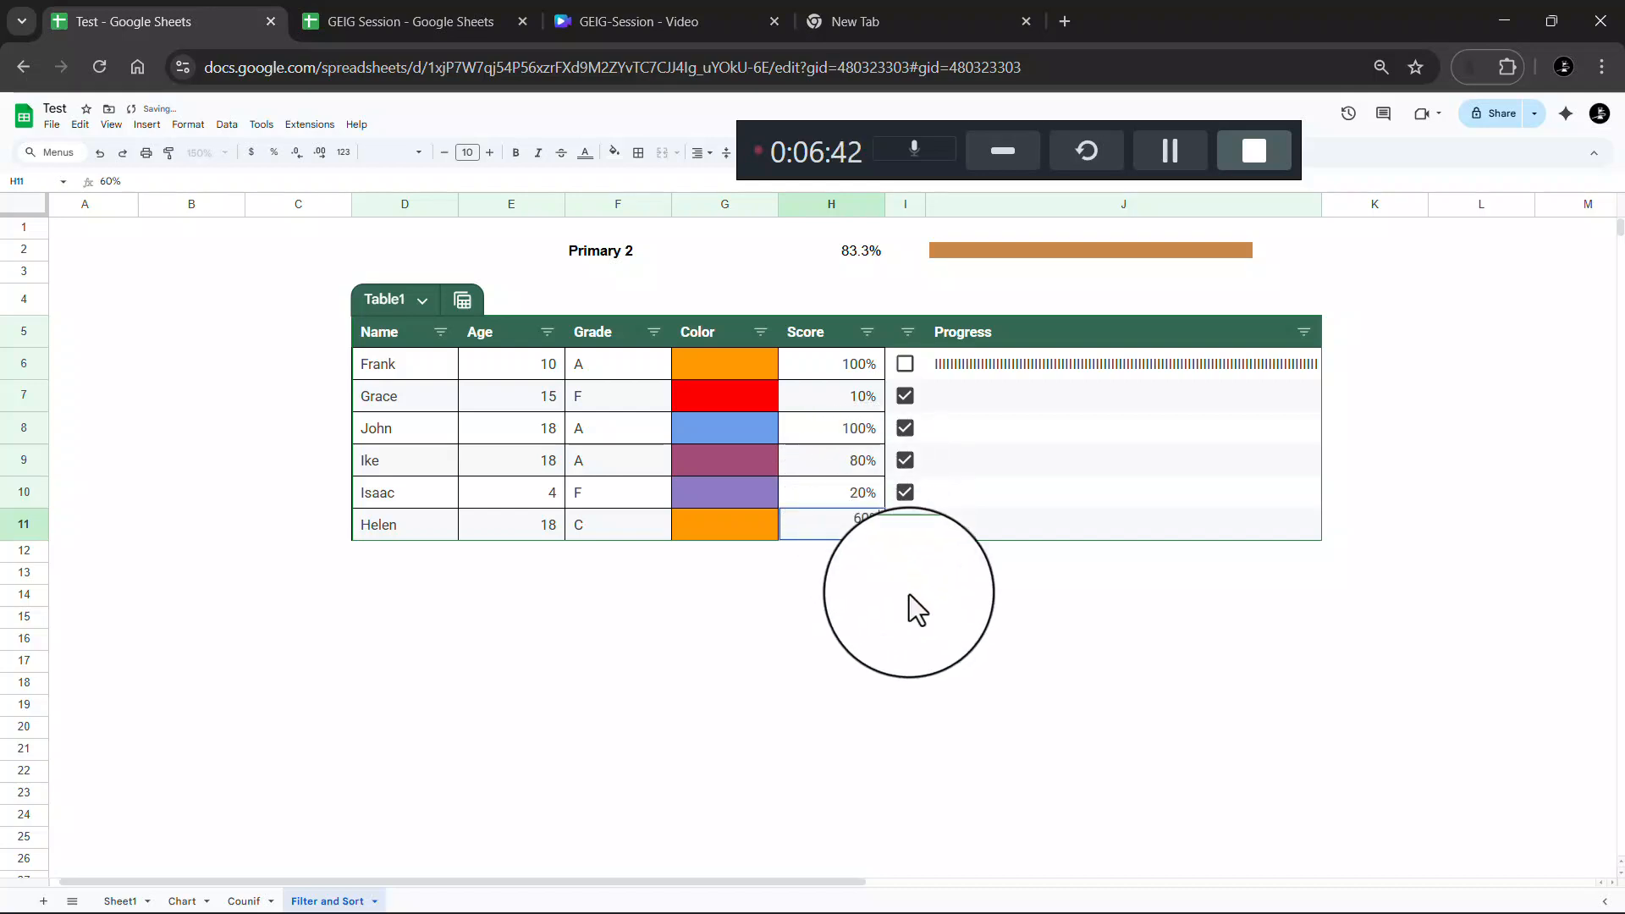
click(912, 594)
click(967, 574)
Fill J6's REPT formula down to J11 and review the resulting bars
click(974, 400)
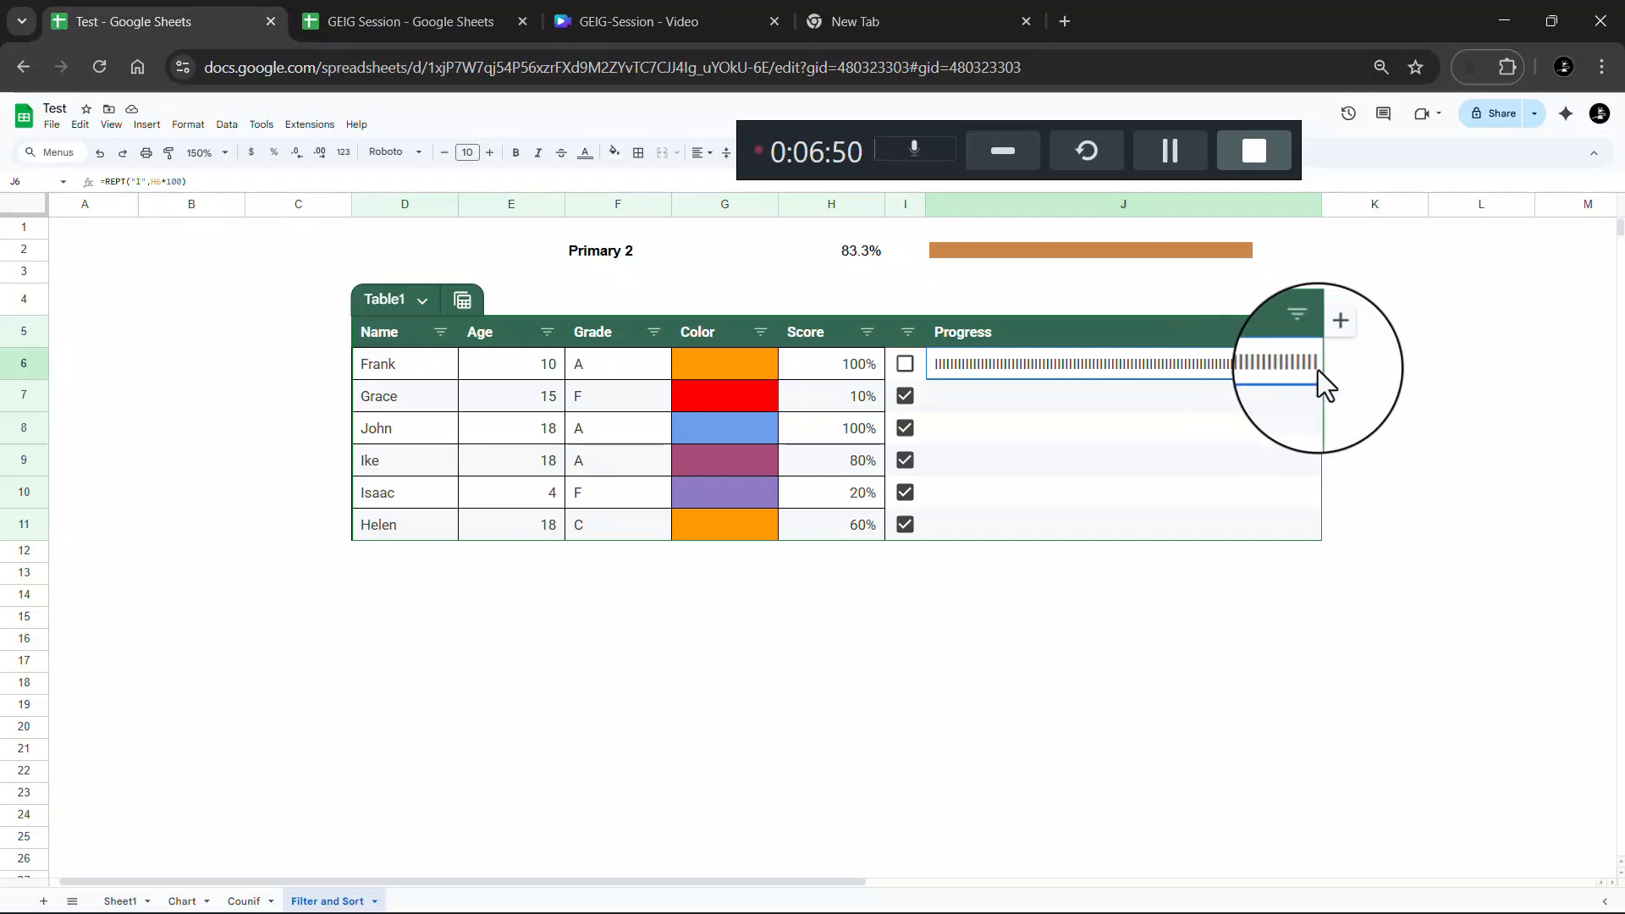
scroll(1321, 378, right, 1)
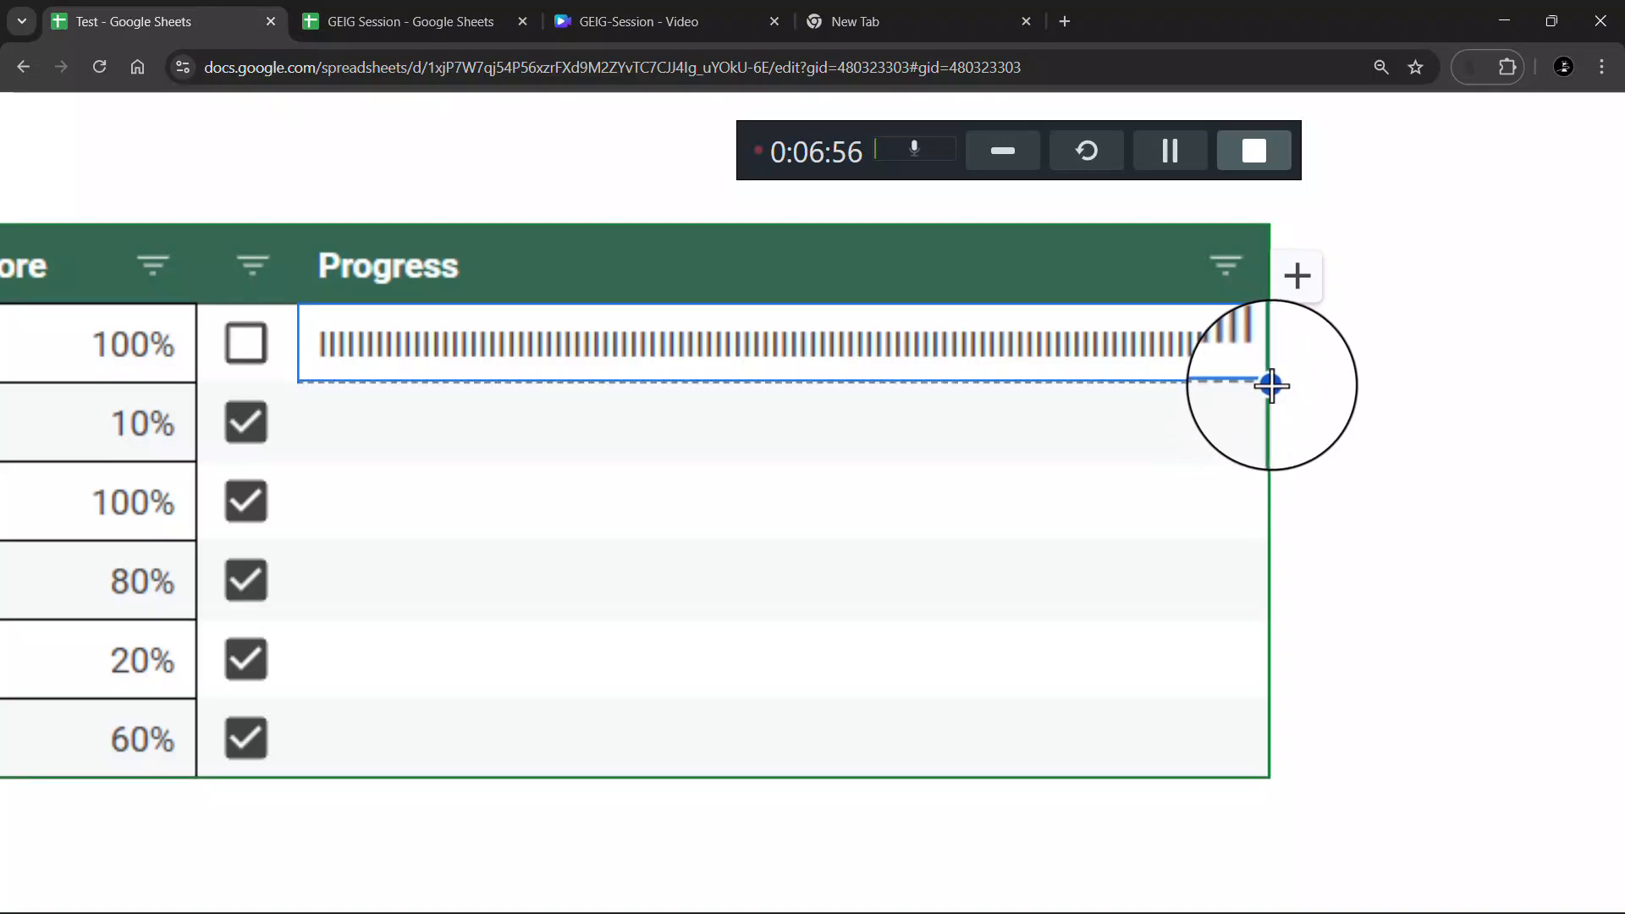
drag(1271, 385, 1266, 775)
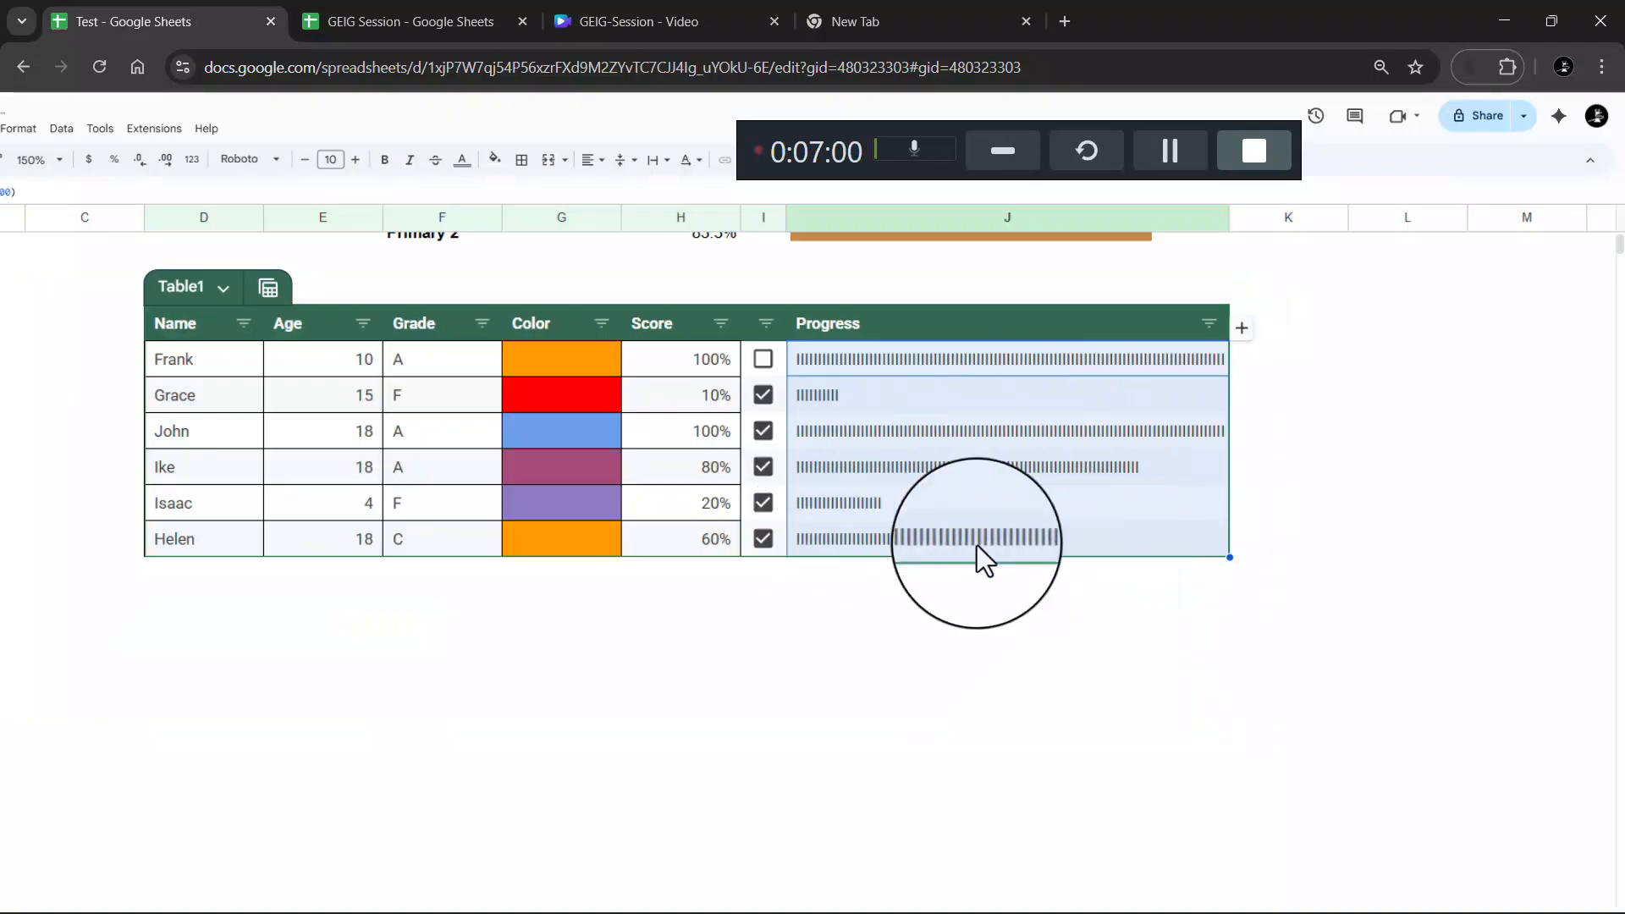
scroll(977, 545, down, 1)
click(1001, 439)
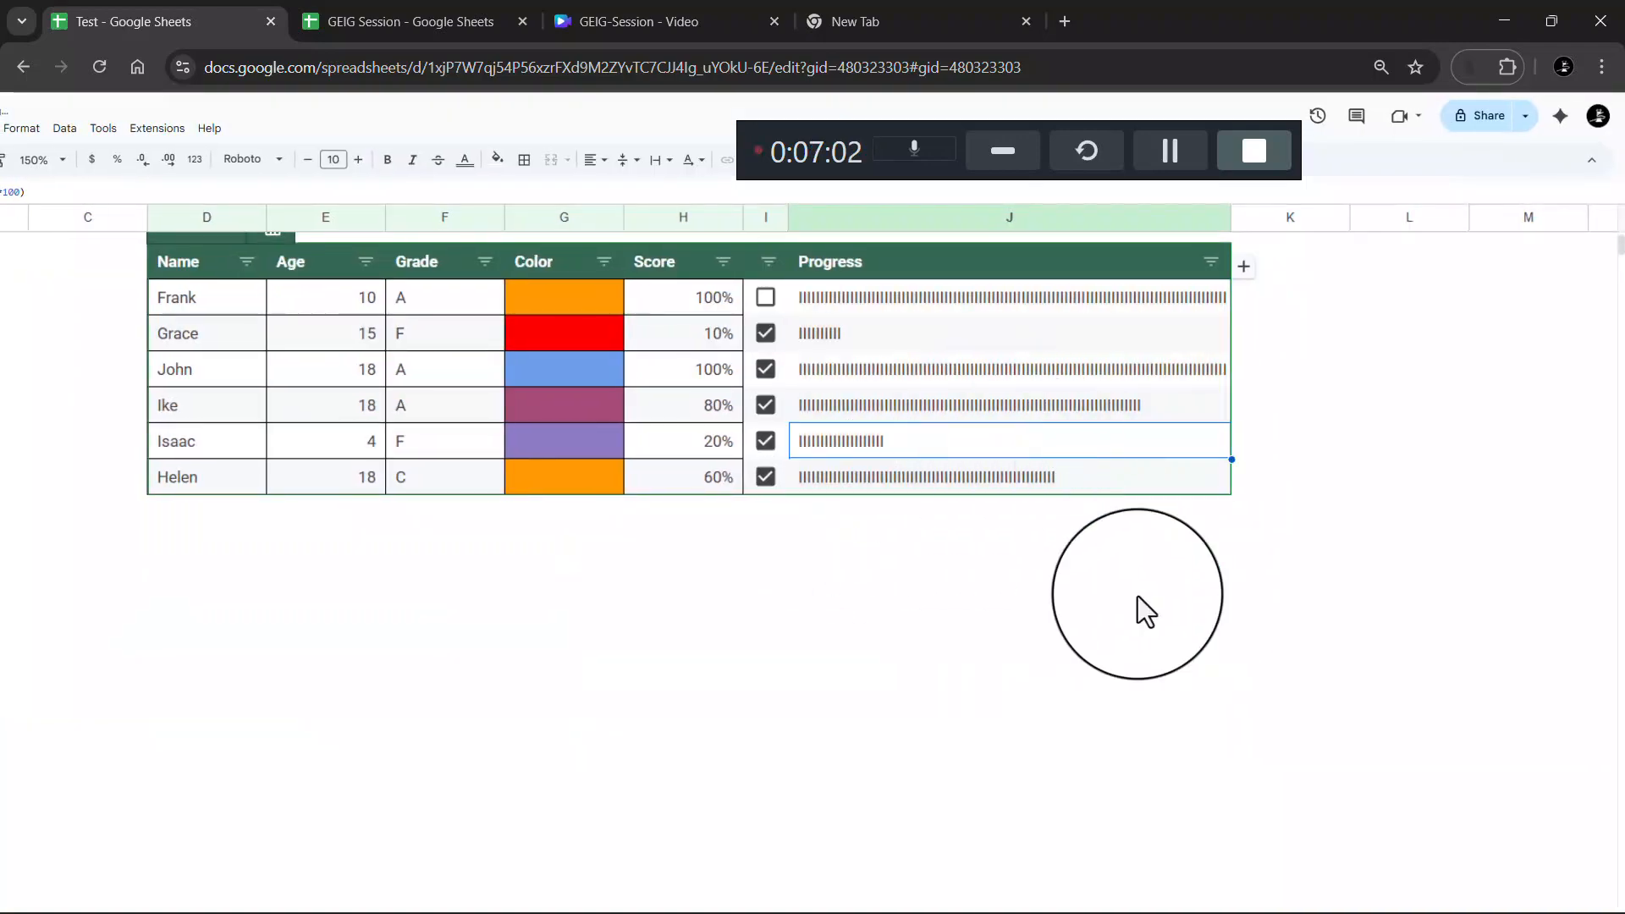
click(1164, 650)
scroll(1164, 650, up, 1)
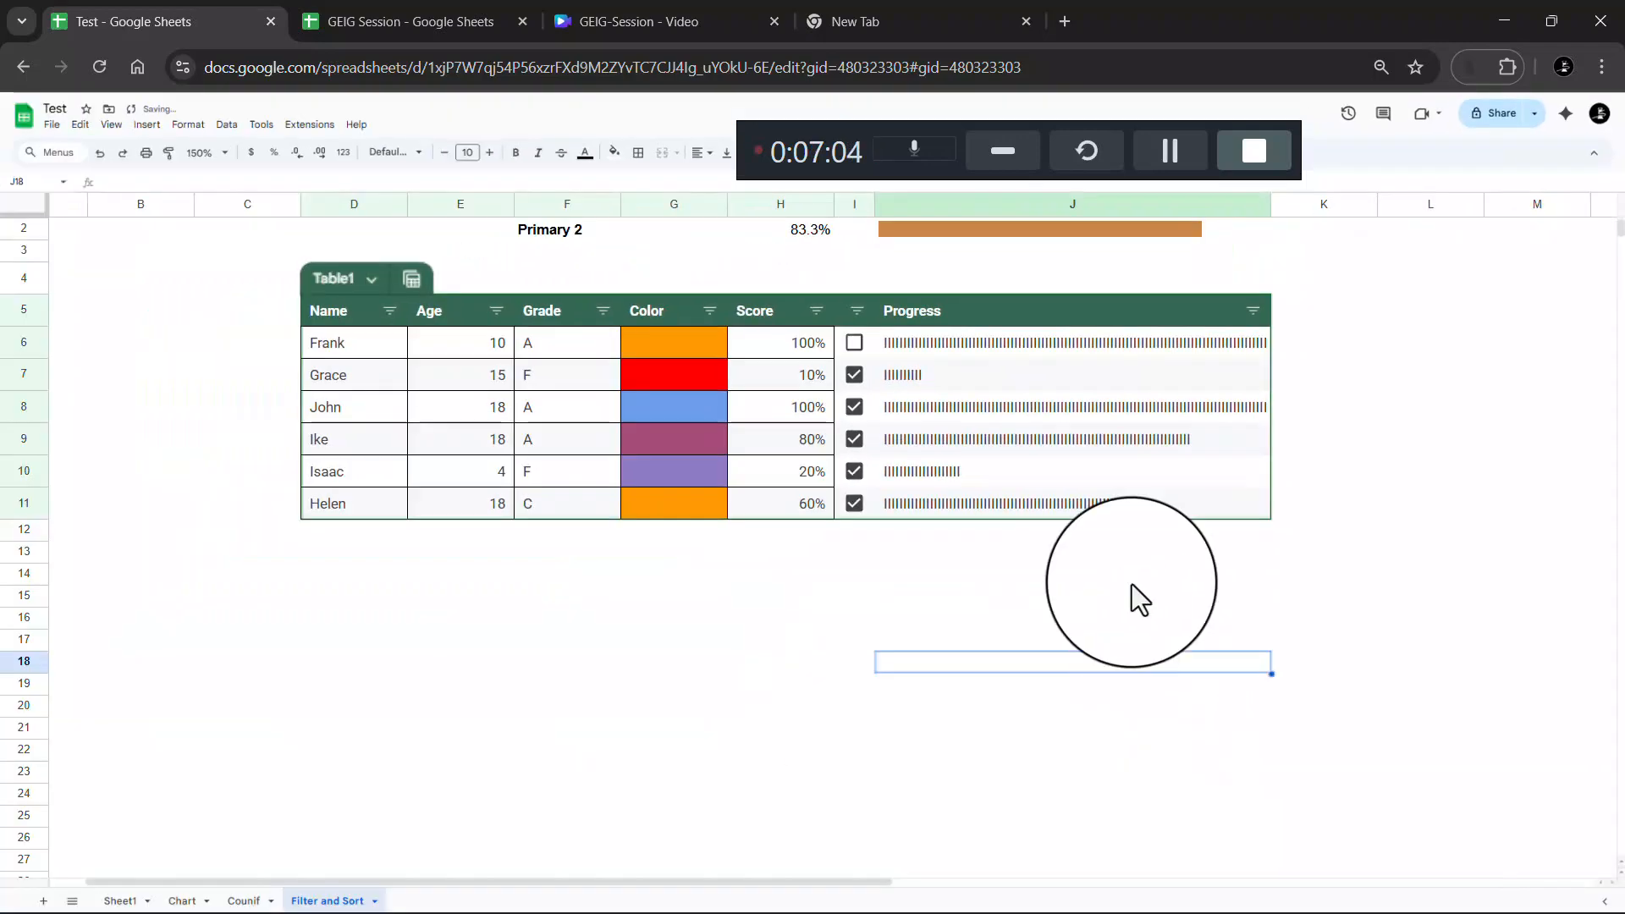
scroll(1095, 409, down, 3)
scroll(1069, 519, up, 3)
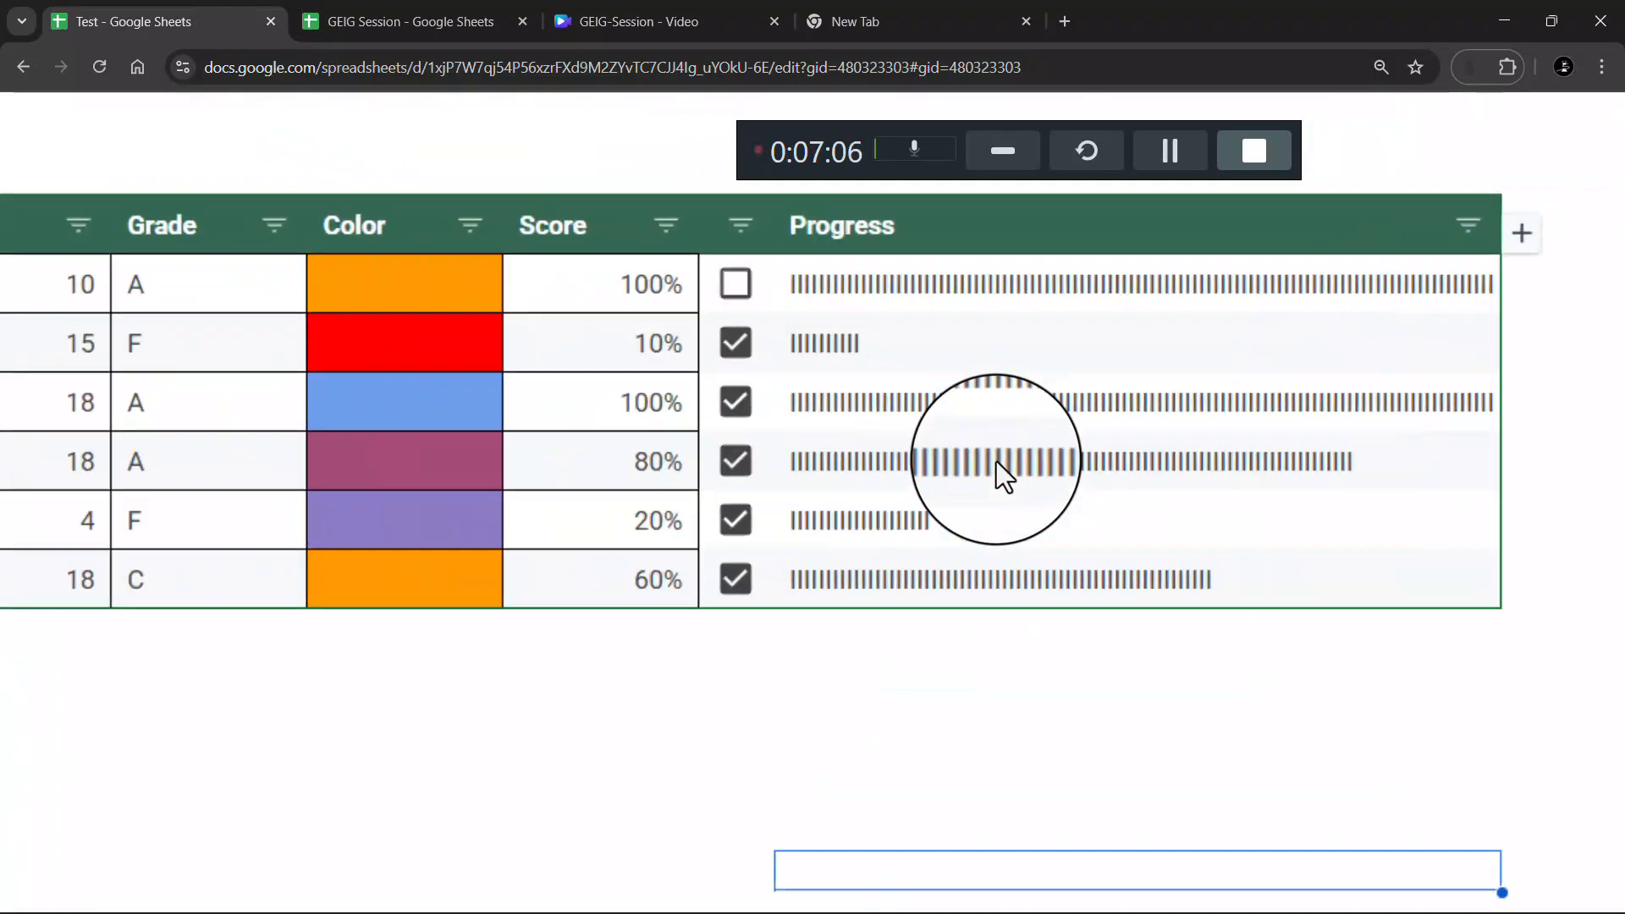
scroll(997, 460, up, 1)
scroll(997, 461, down, 3)
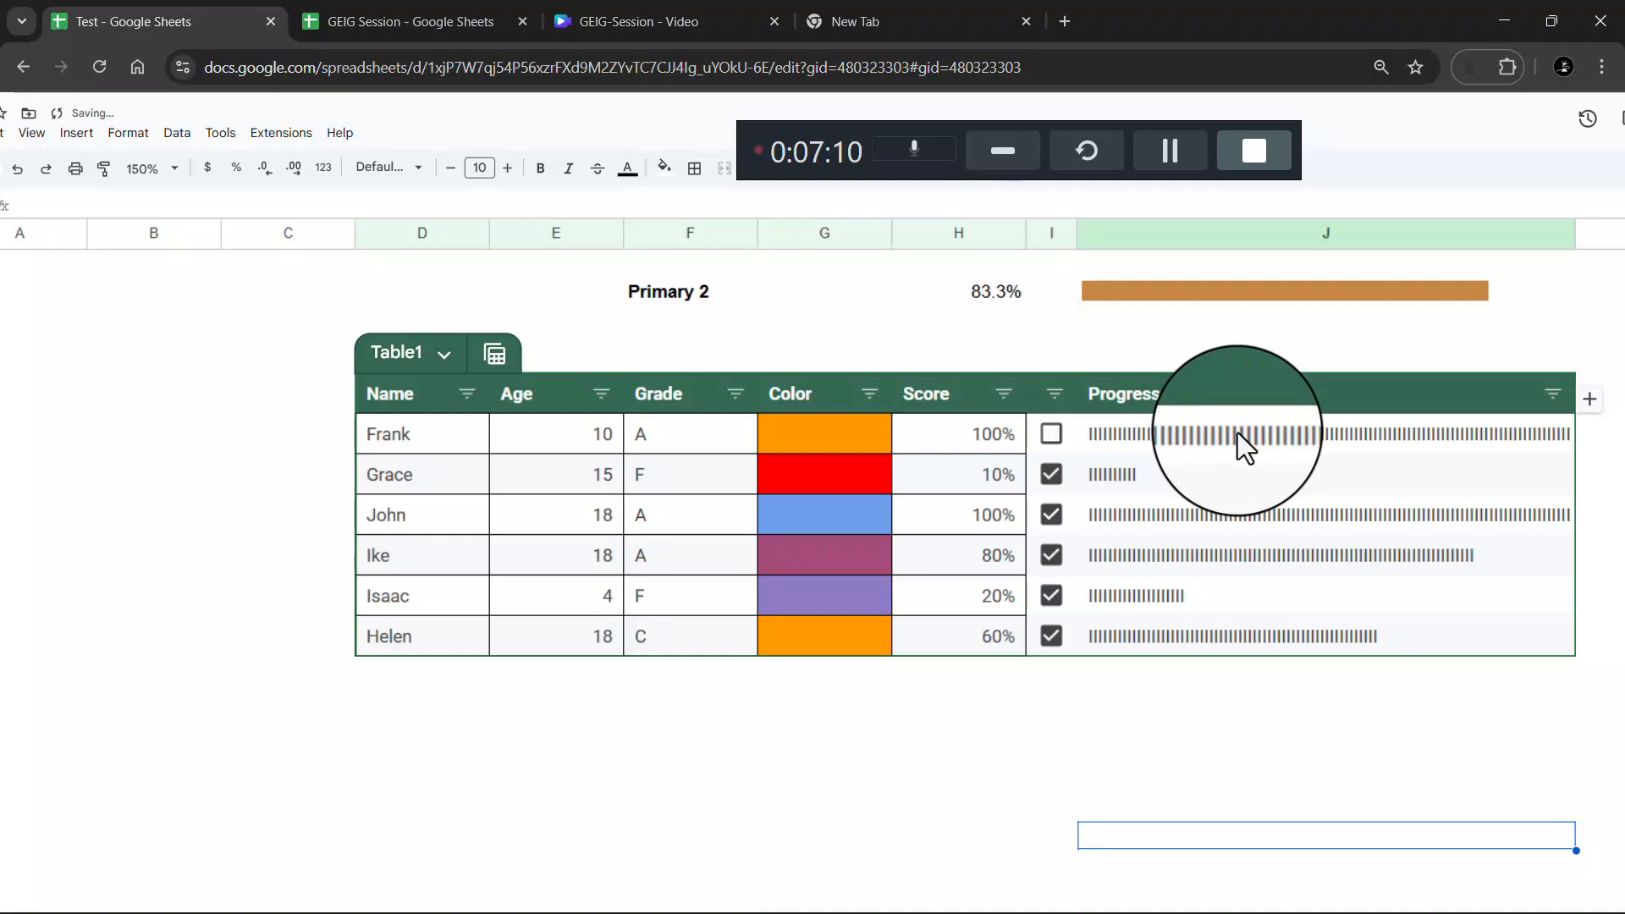
click(1237, 434)
scroll(697, 356, left, 2)
scroll(154, 205, up, 3)
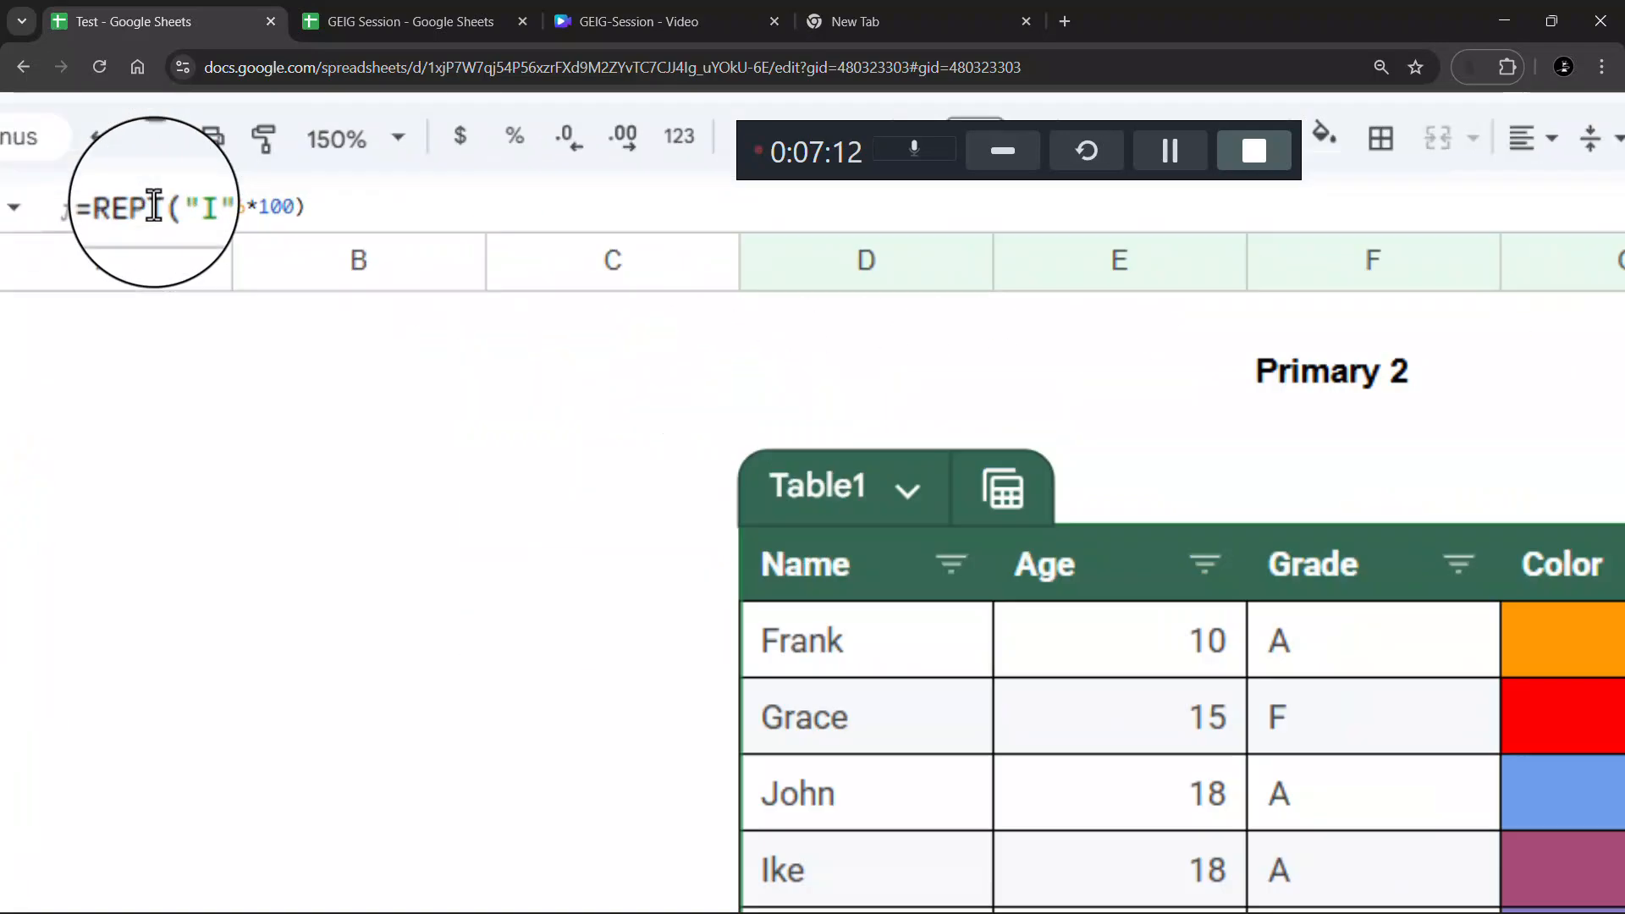
scroll(154, 205, up, 3)
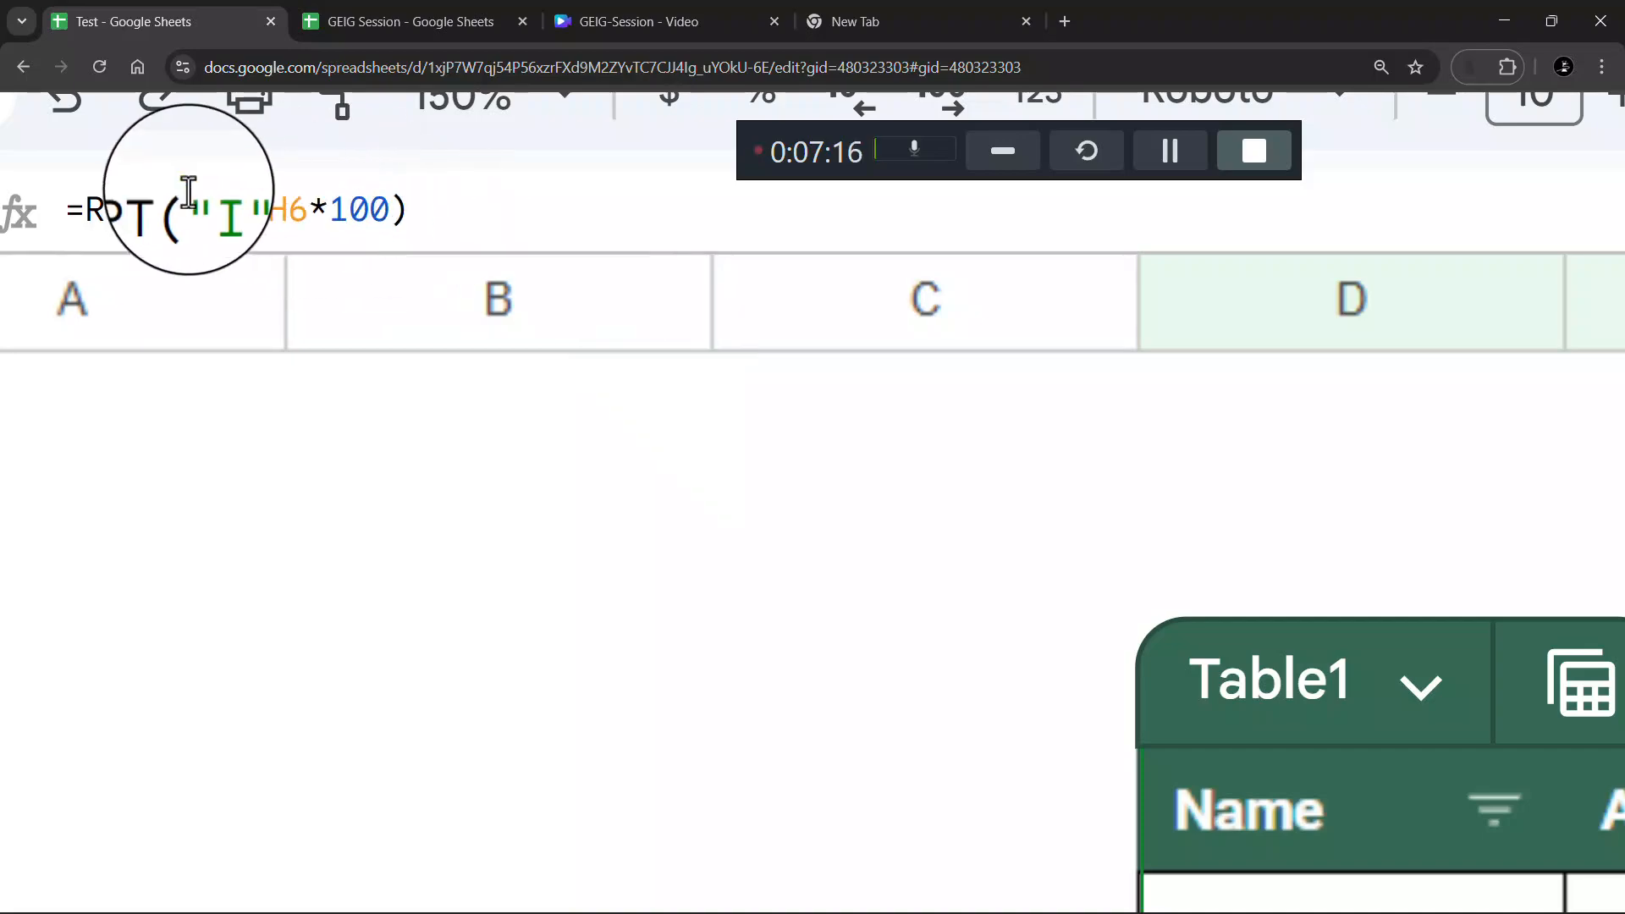
scroll(1154, 591, down, 2)
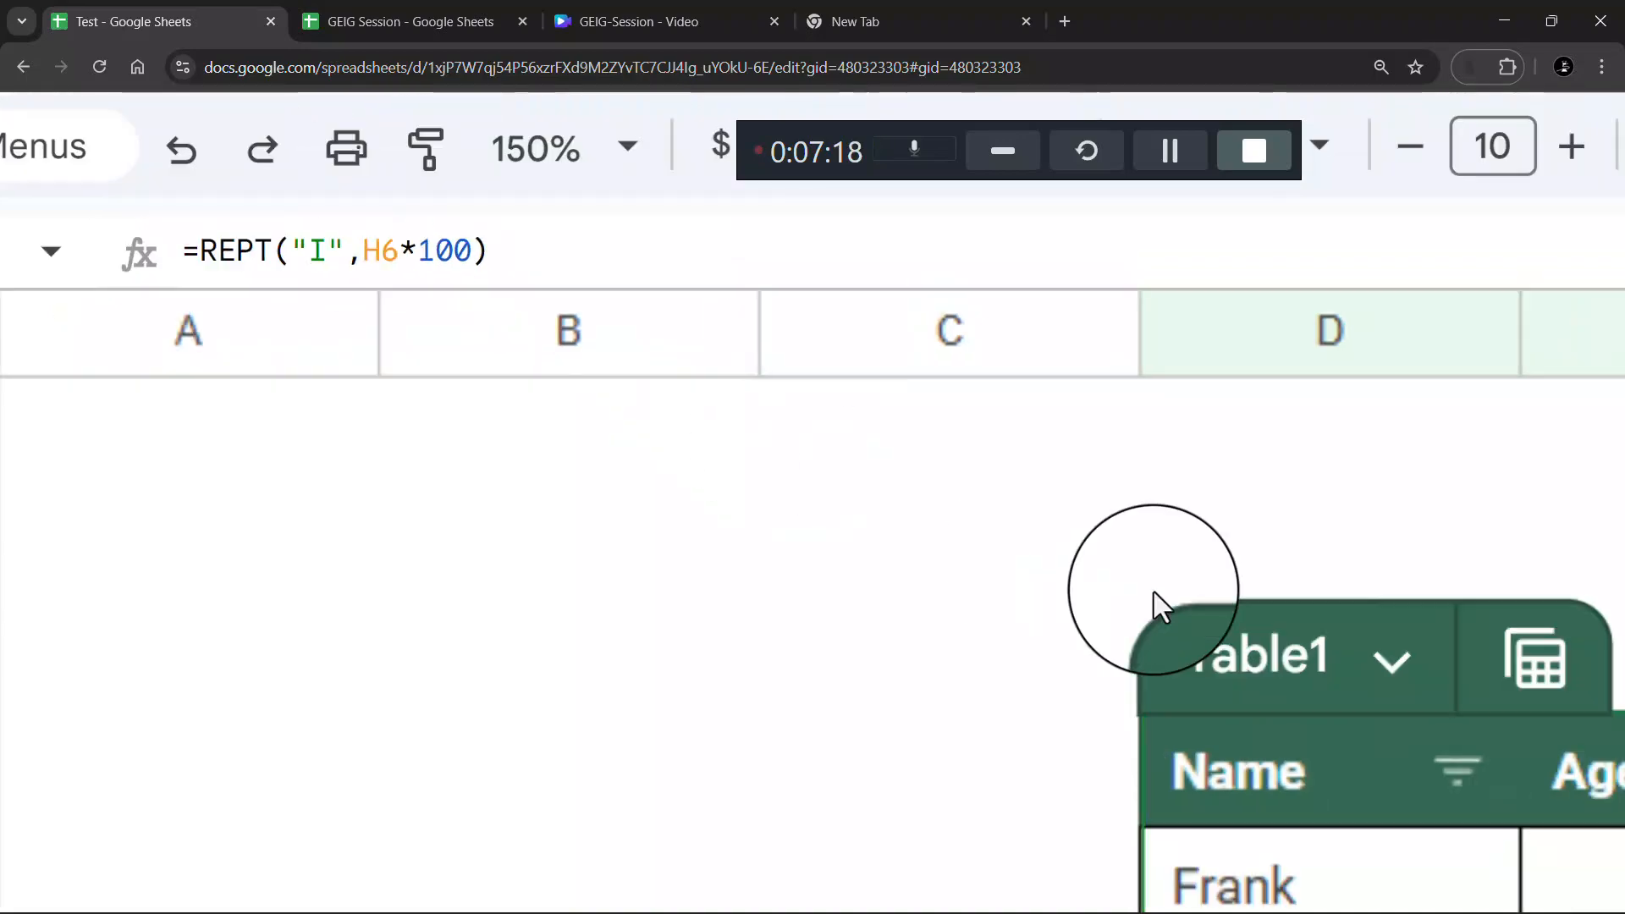
scroll(1154, 591, down, 5)
scroll(1155, 591, right, 5)
scroll(1014, 342, up, 2)
scroll(1014, 343, left, 2)
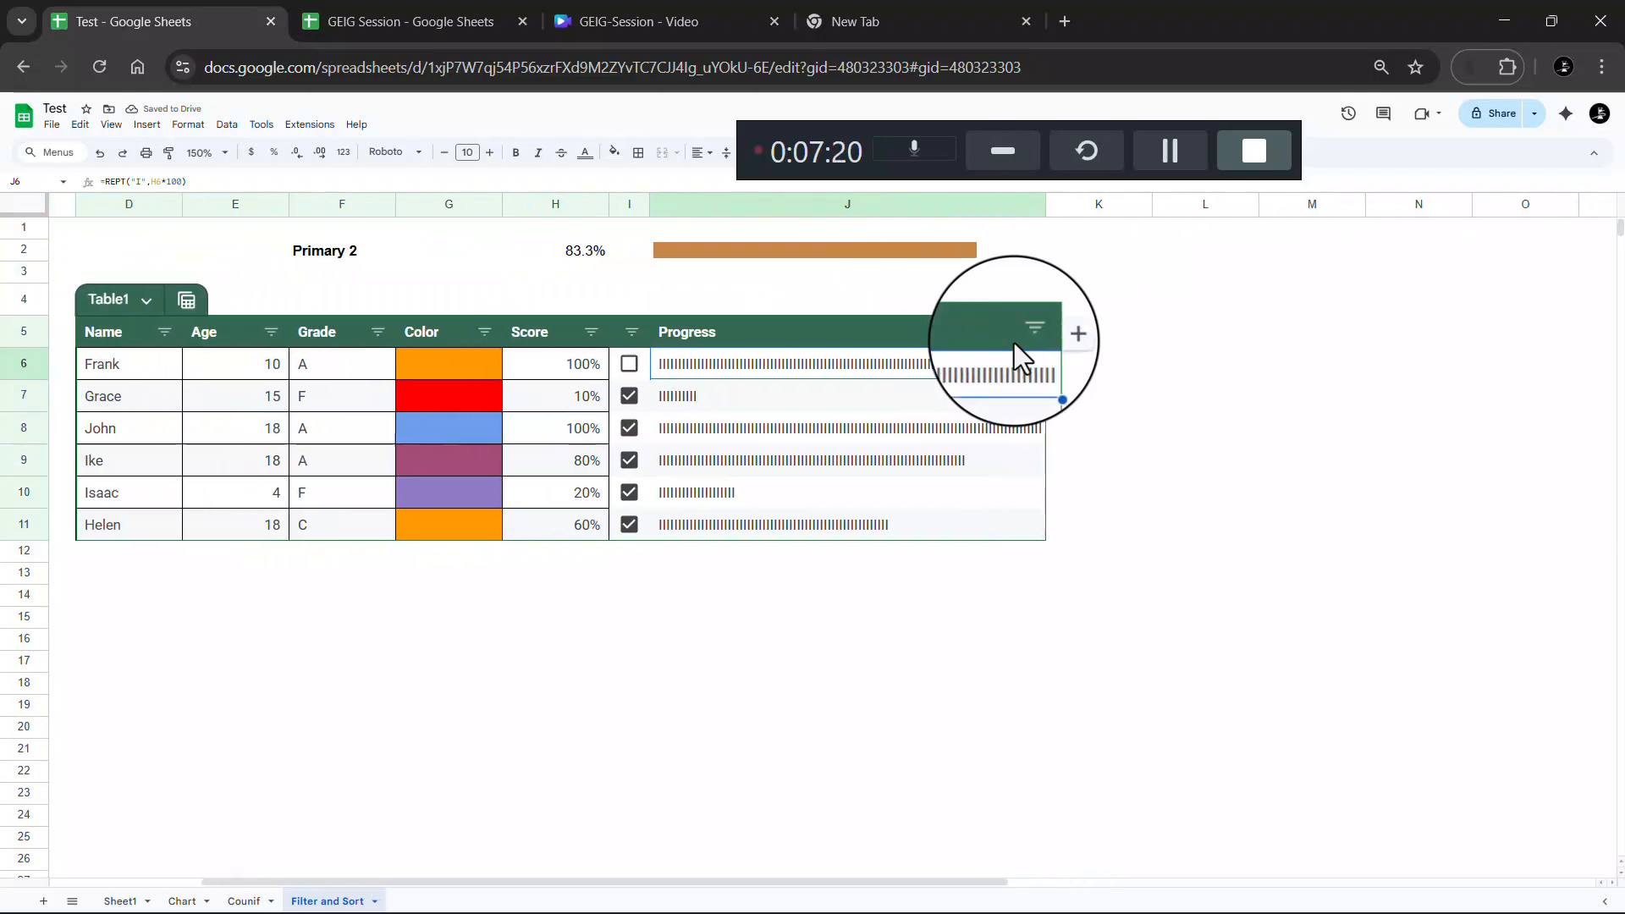
scroll(1014, 342, left, 3)
double_click(979, 367)
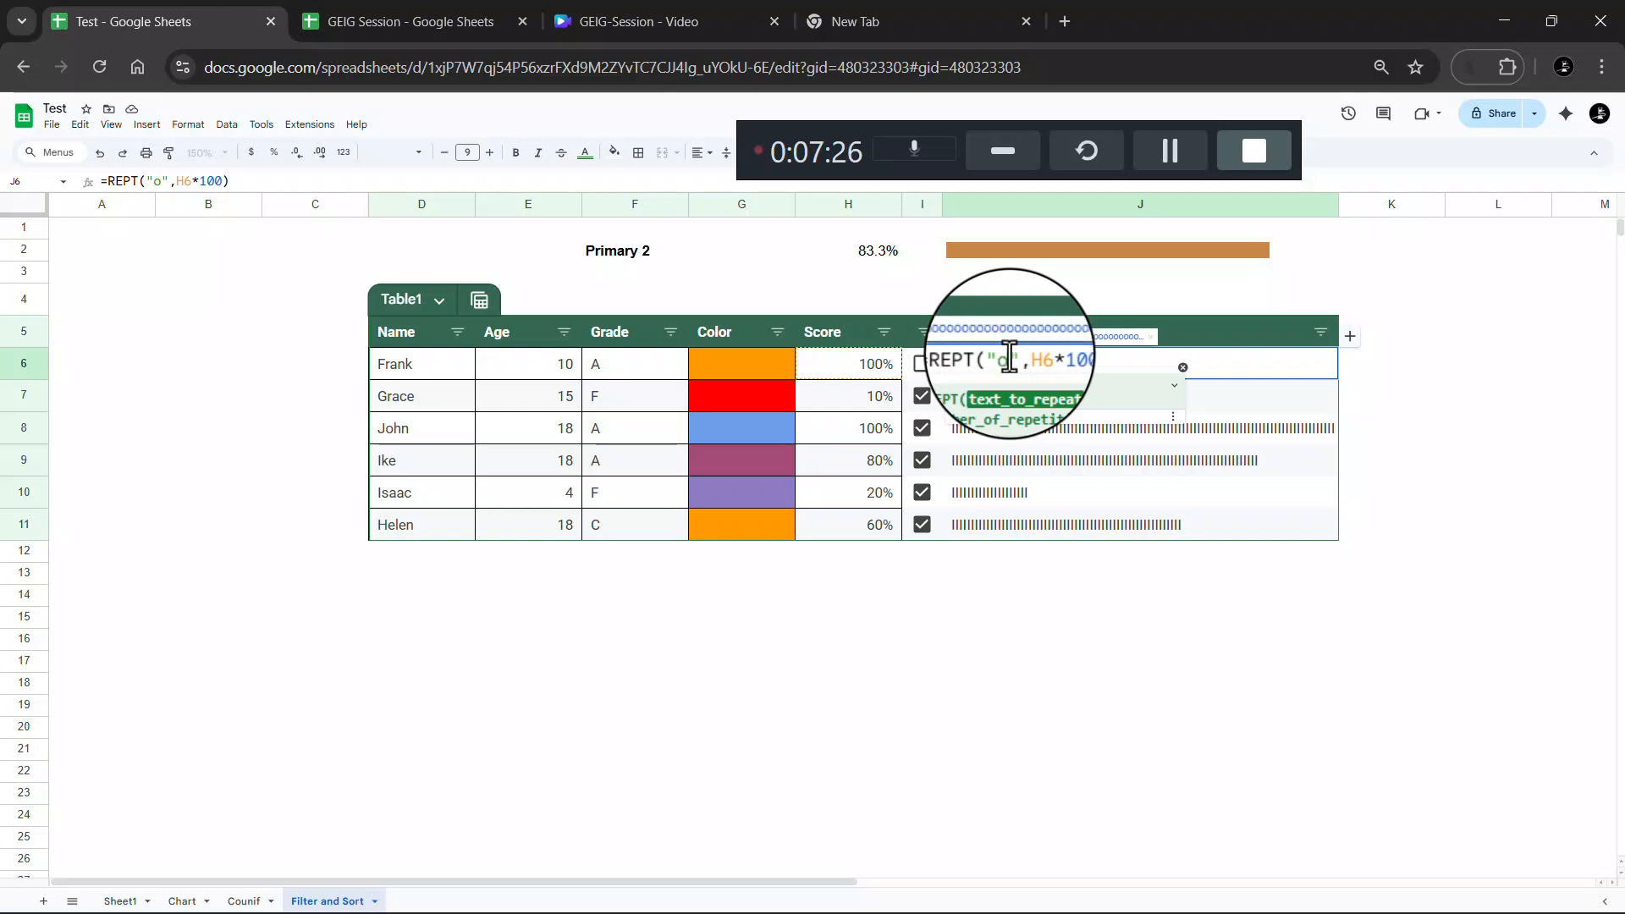
key(Return)
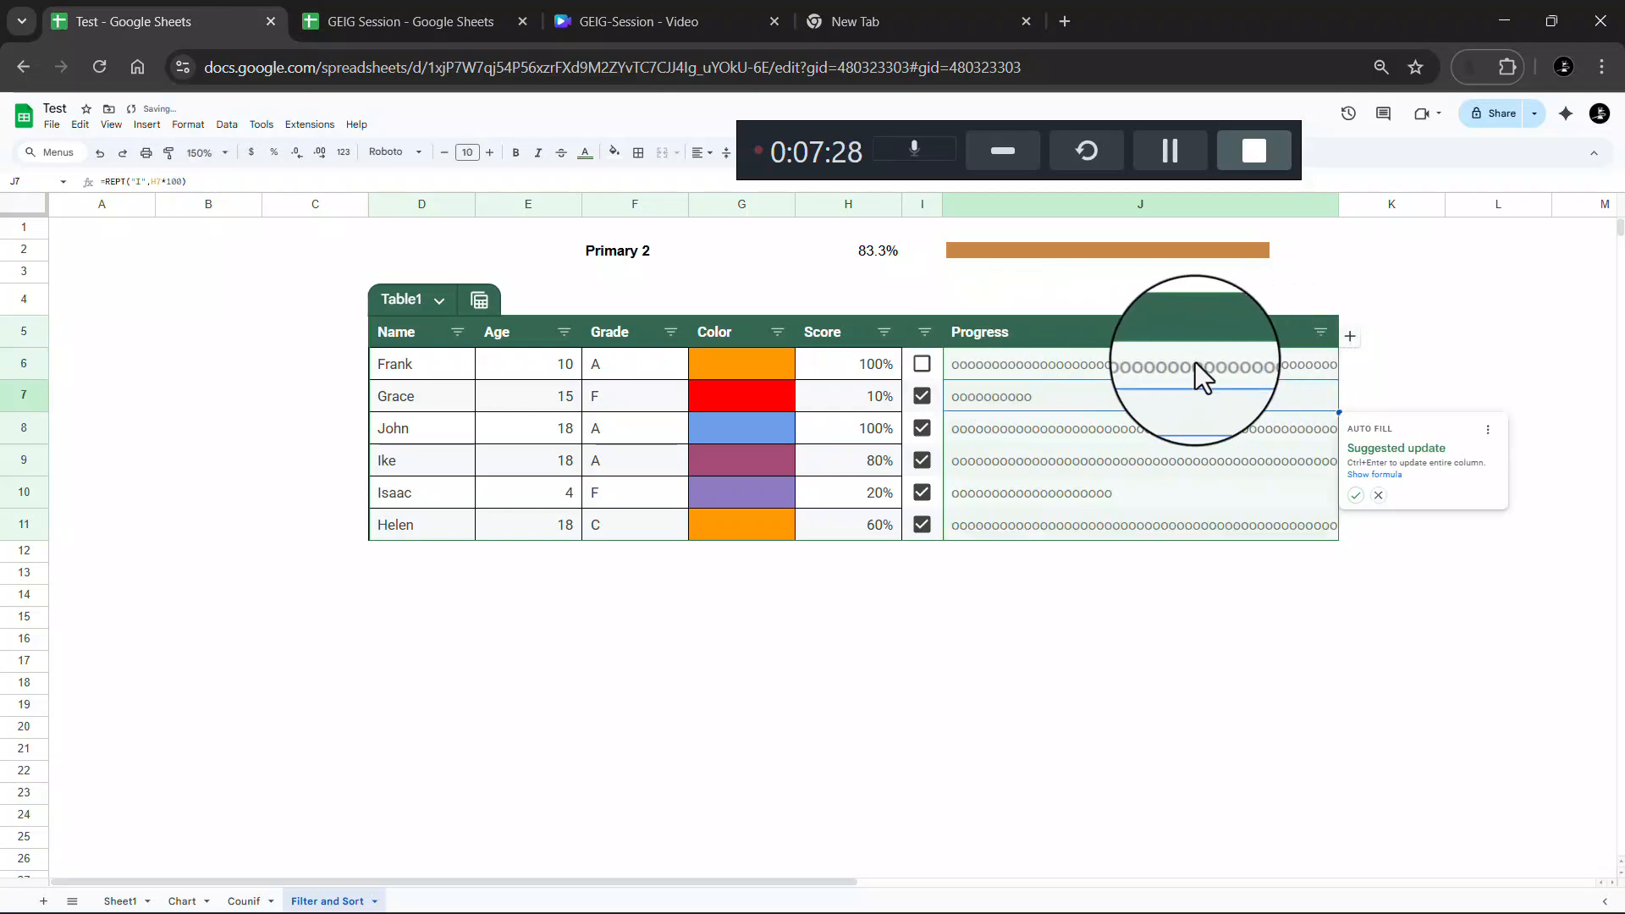
double_click(1134, 363)
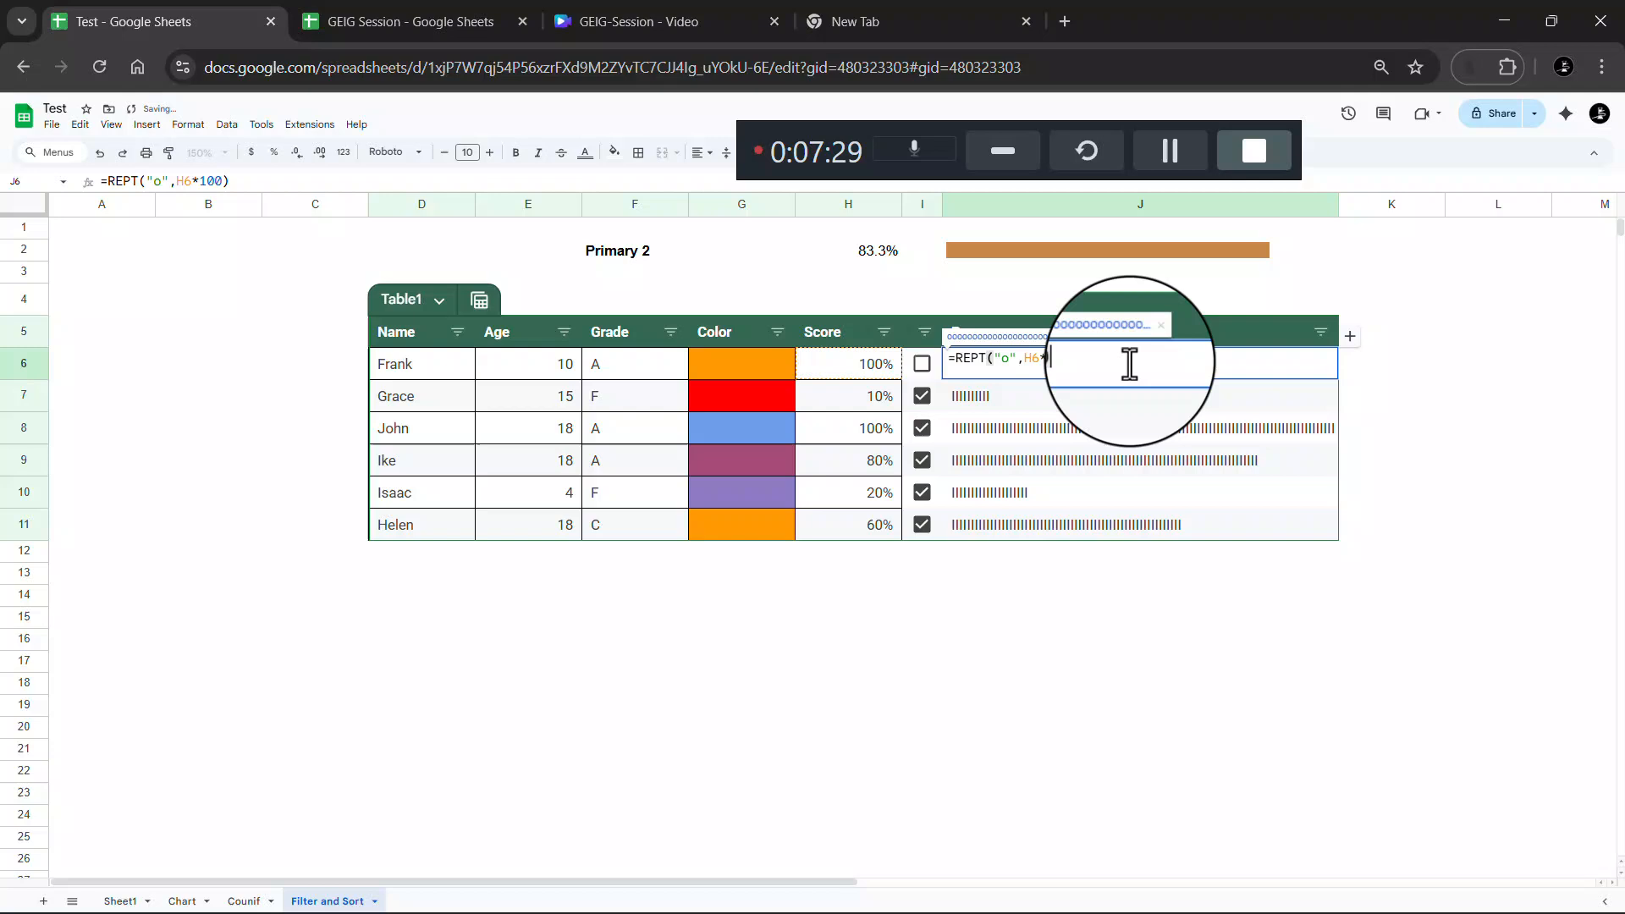
click(1010, 363)
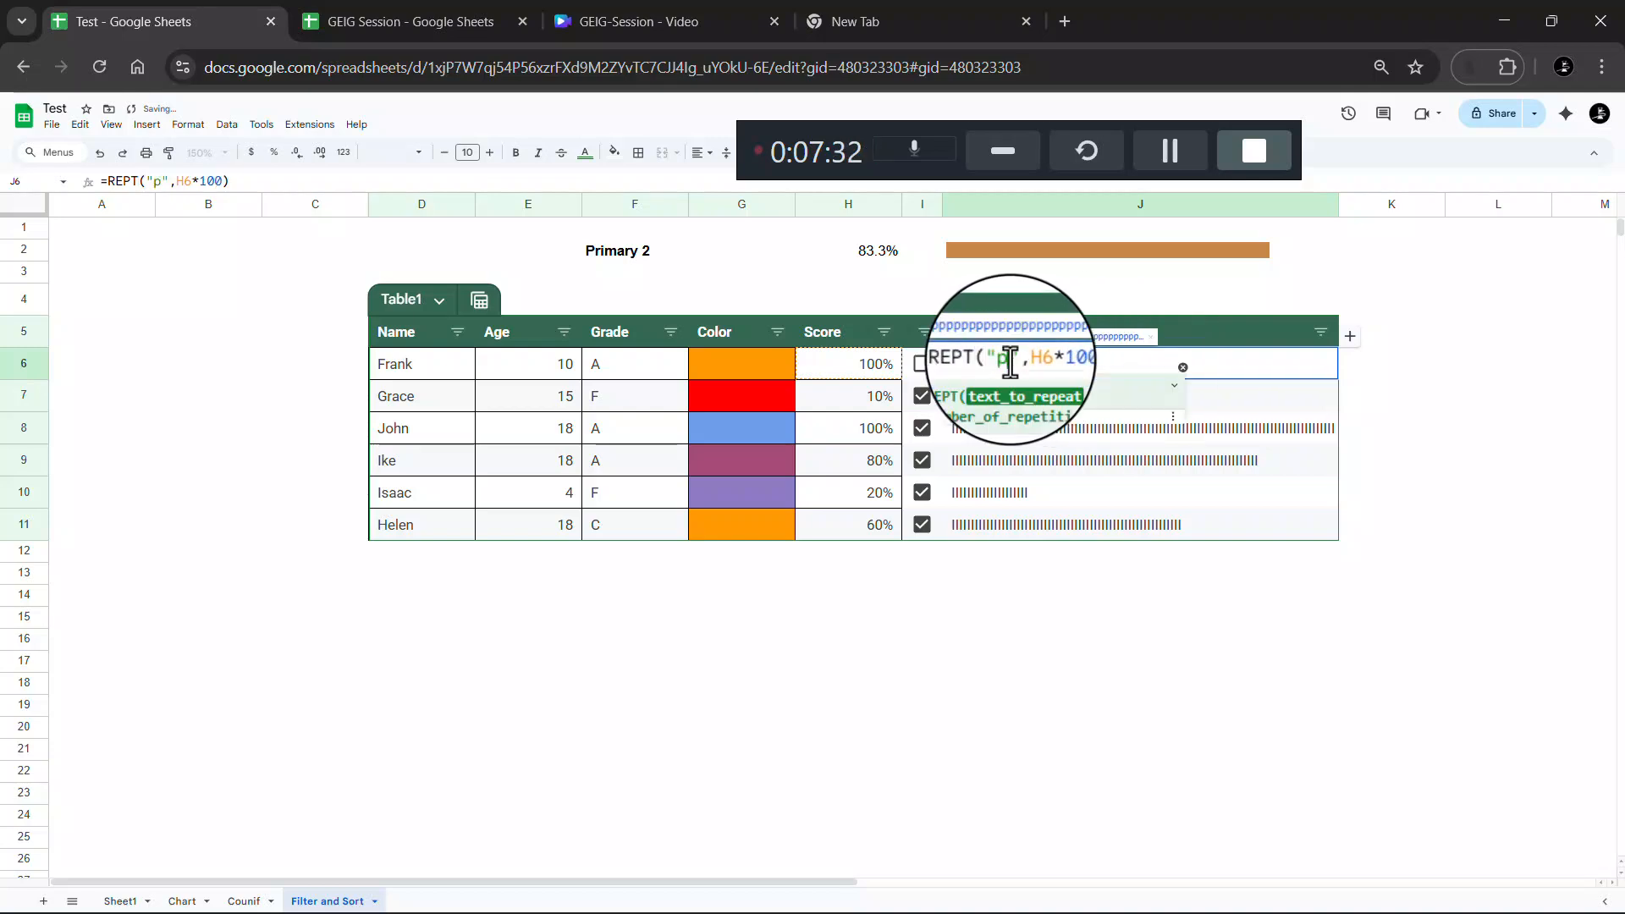
key(Return)
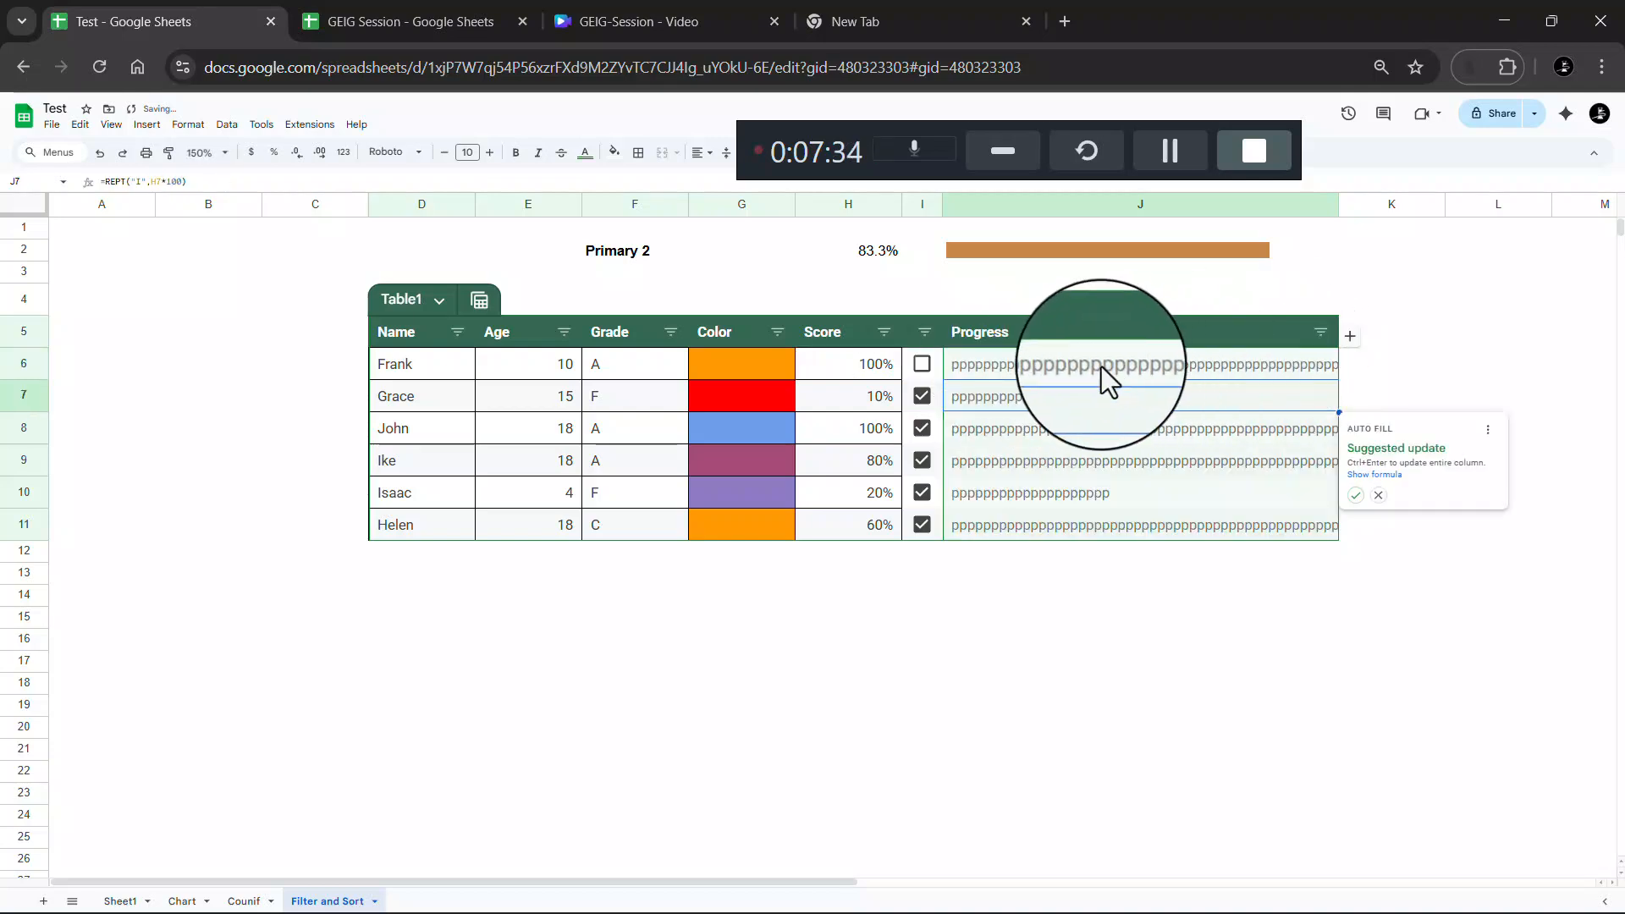
double_click(1021, 367)
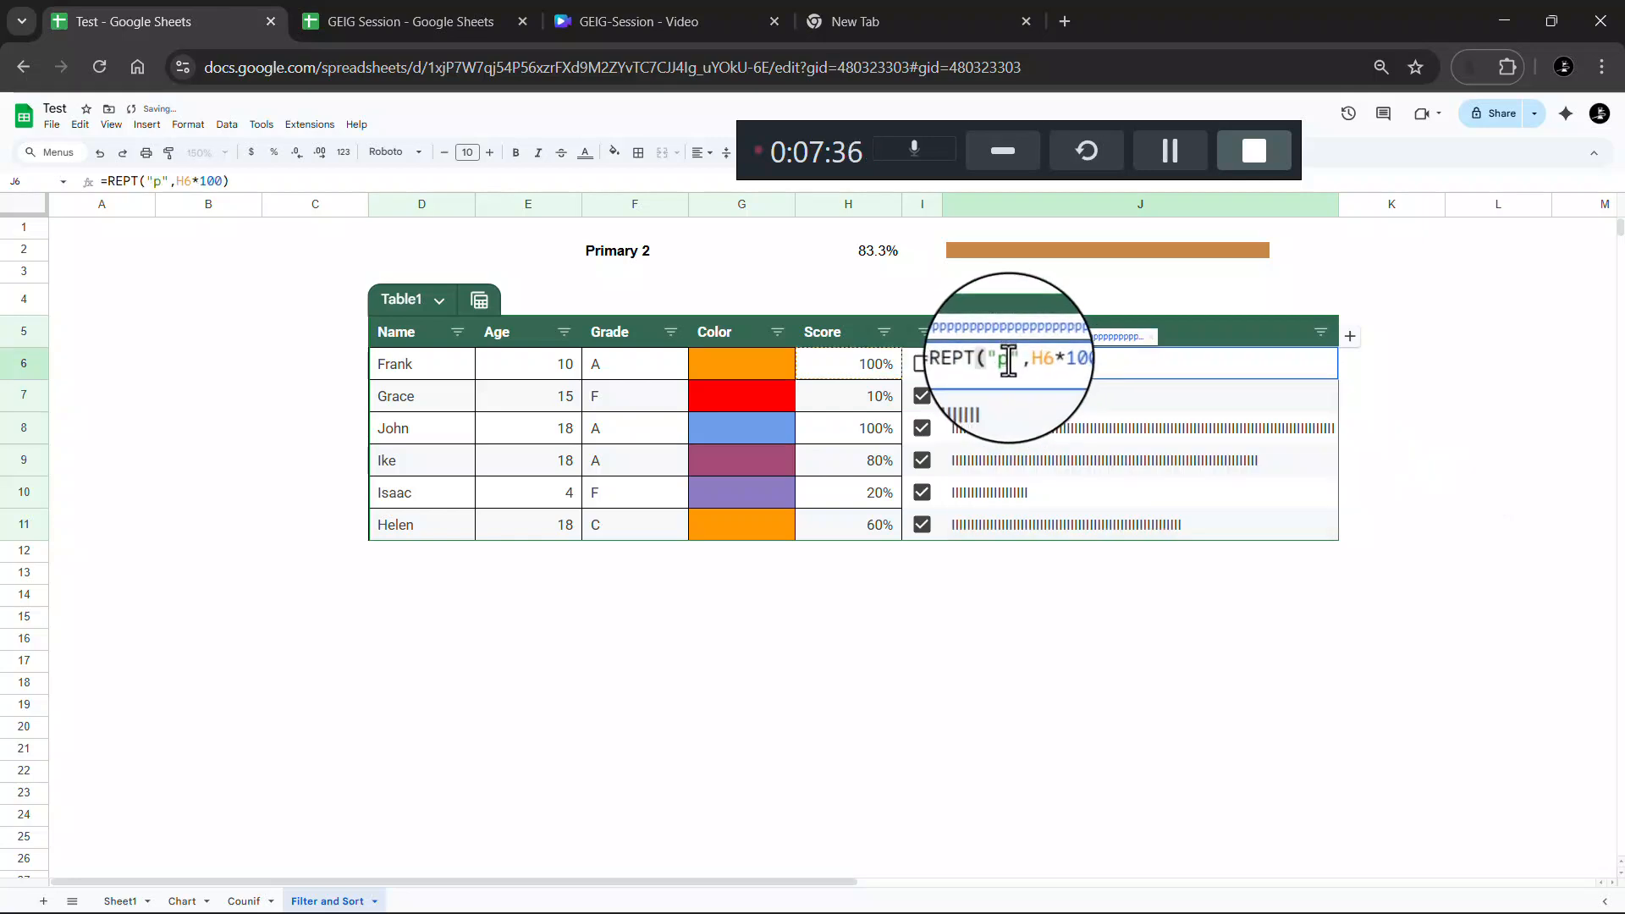
click(1007, 360)
key(Return)
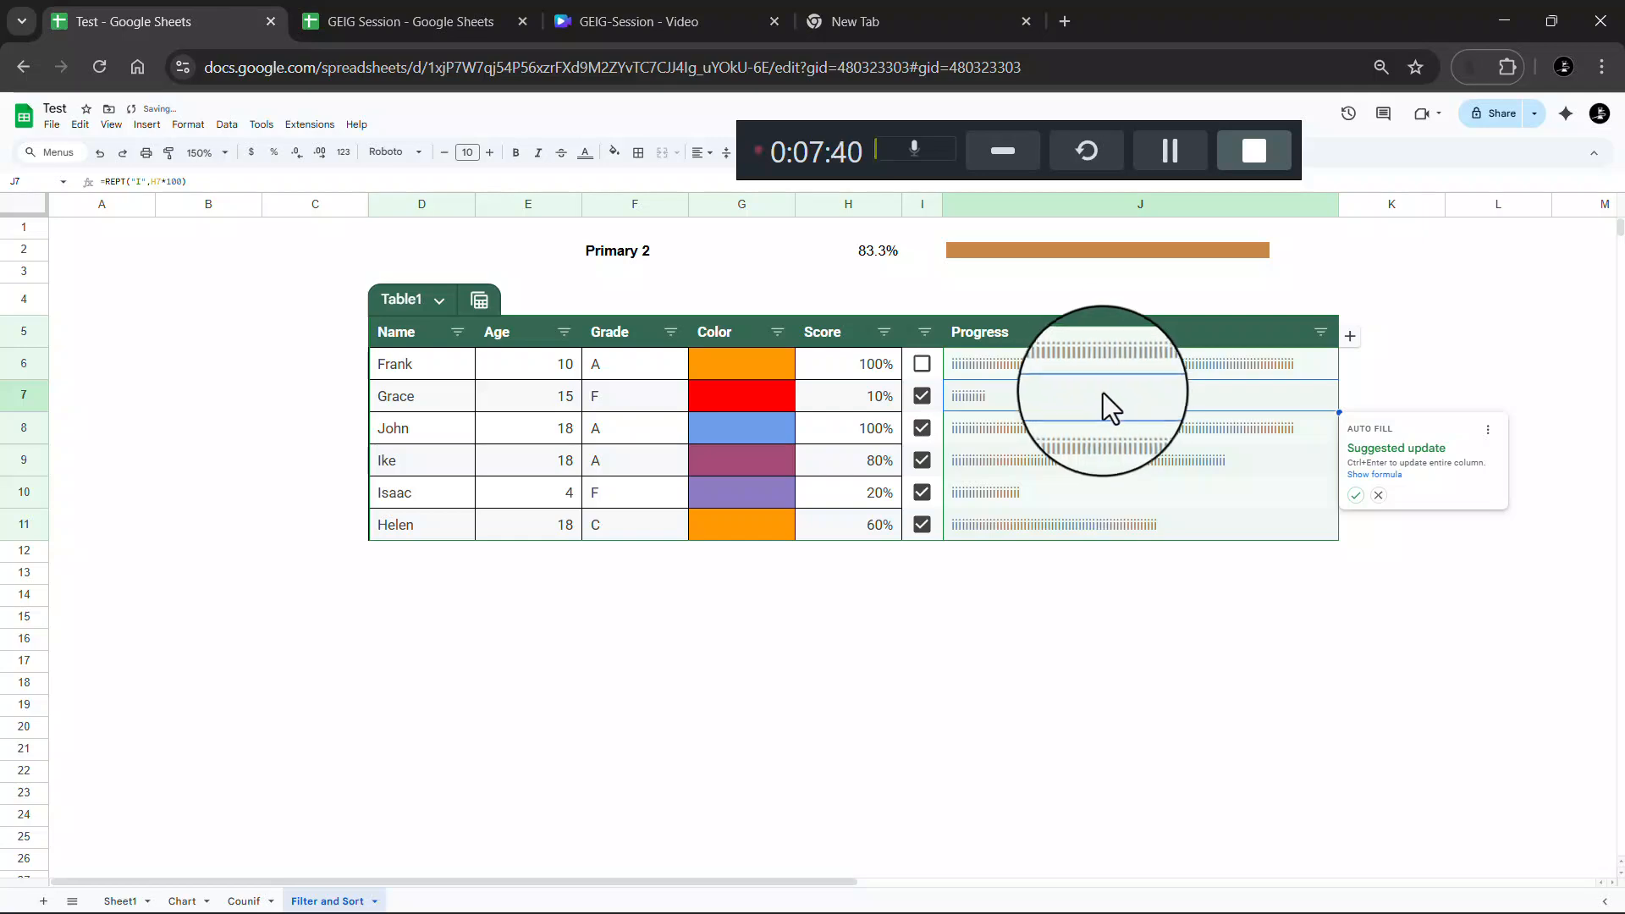
double_click(1065, 370)
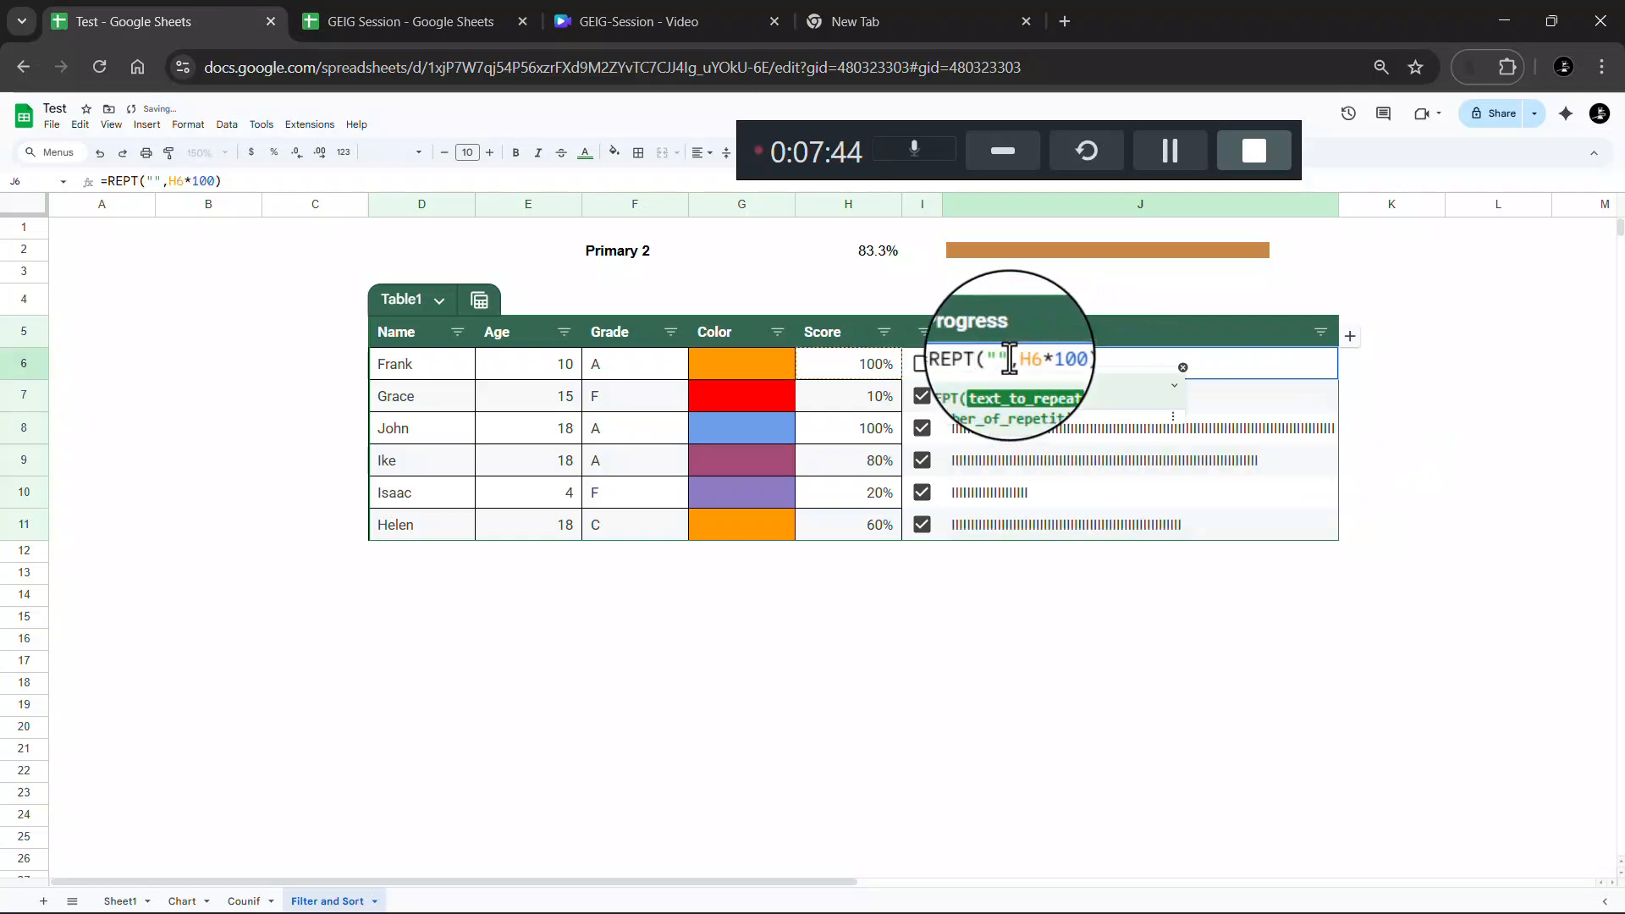
key(Return)
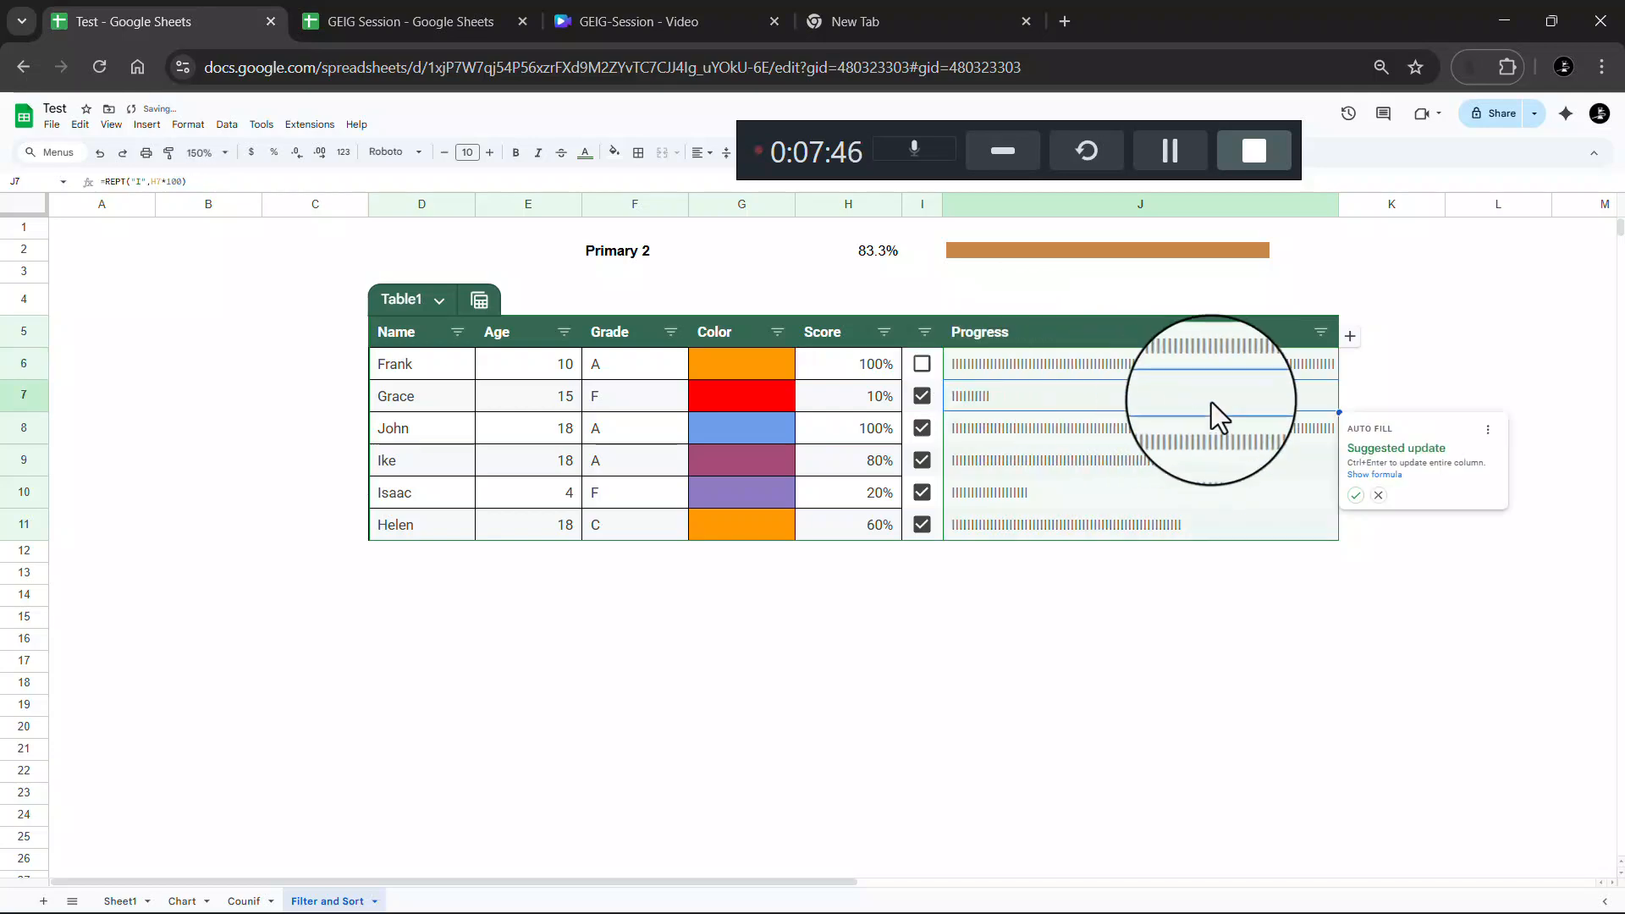
click(1110, 646)
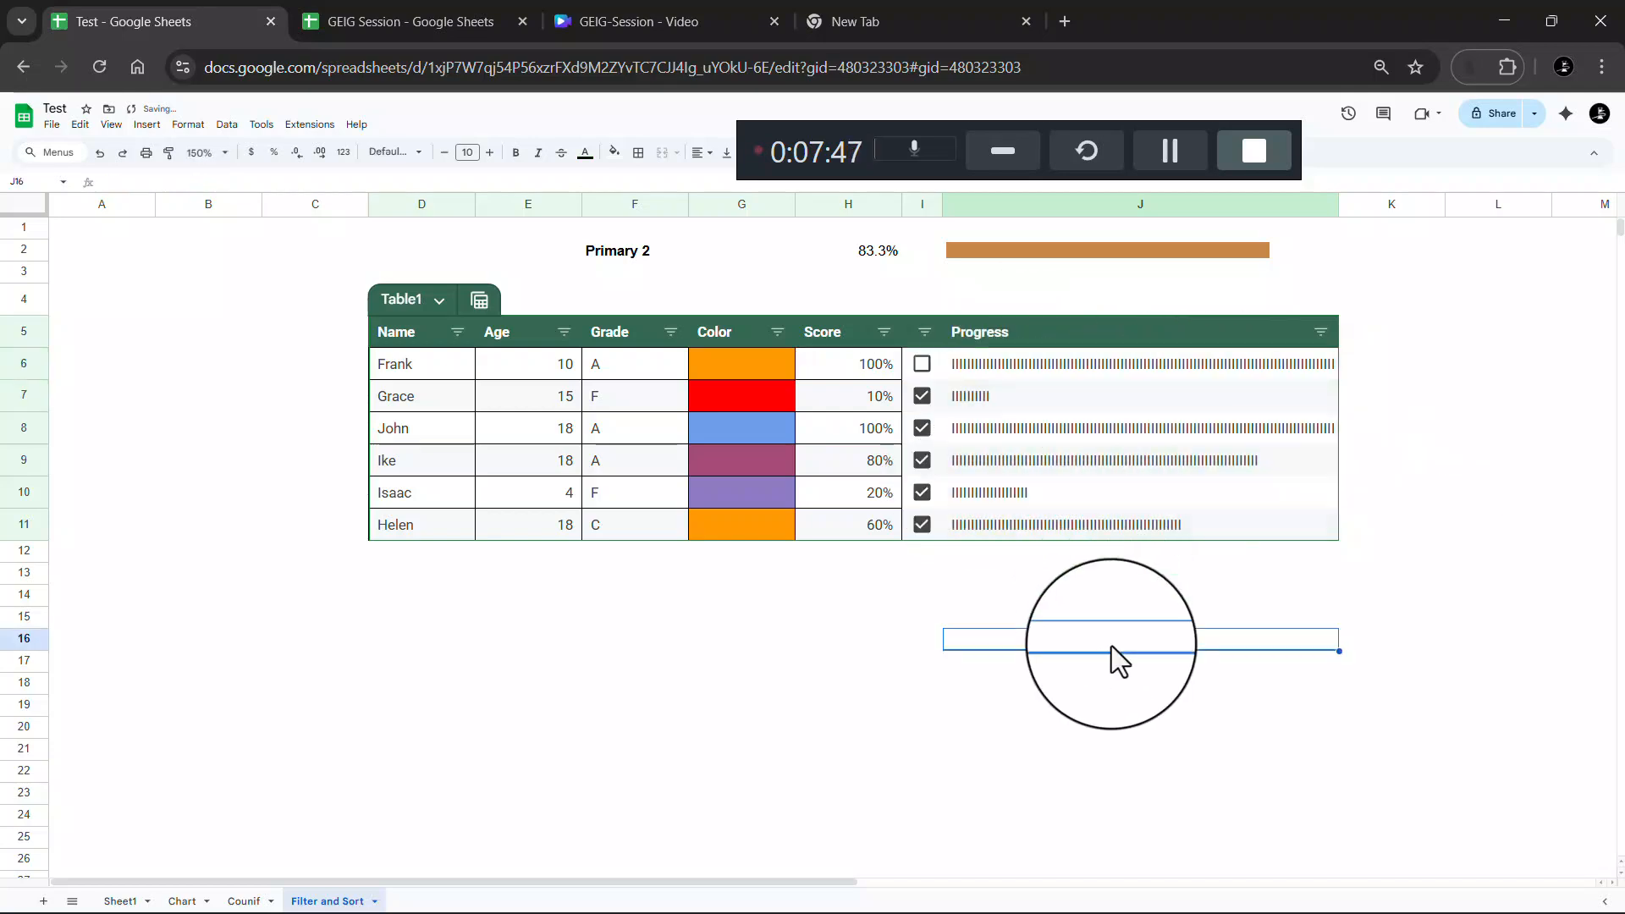
click(1033, 364)
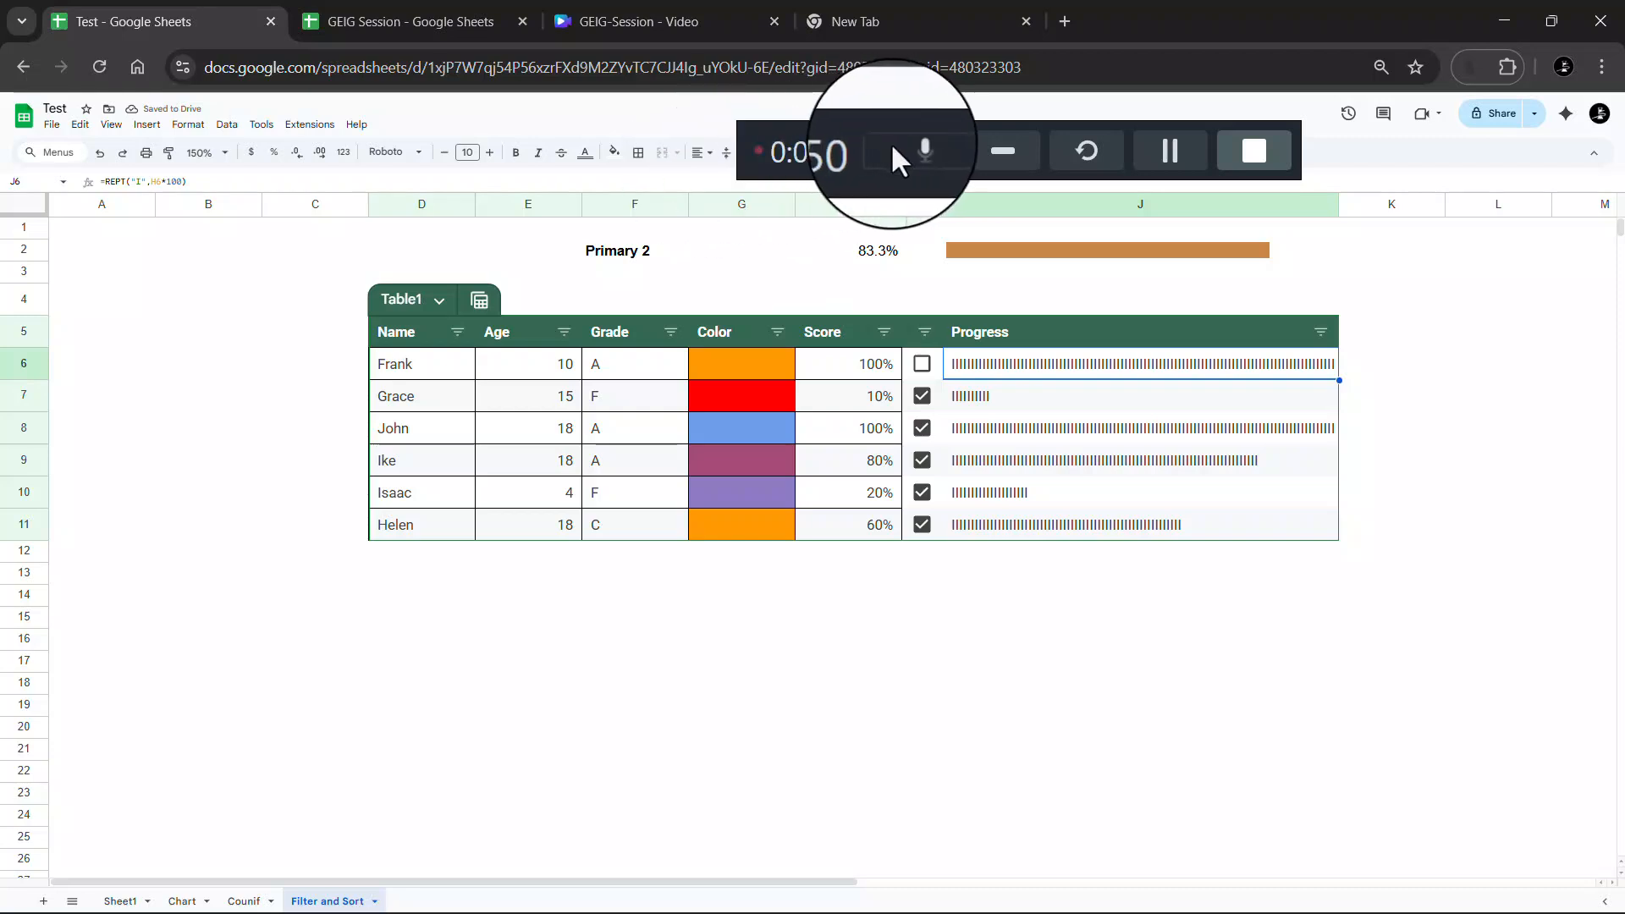
Colour Frank's progress bar in J6 red
drag(851, 132, 139, 74)
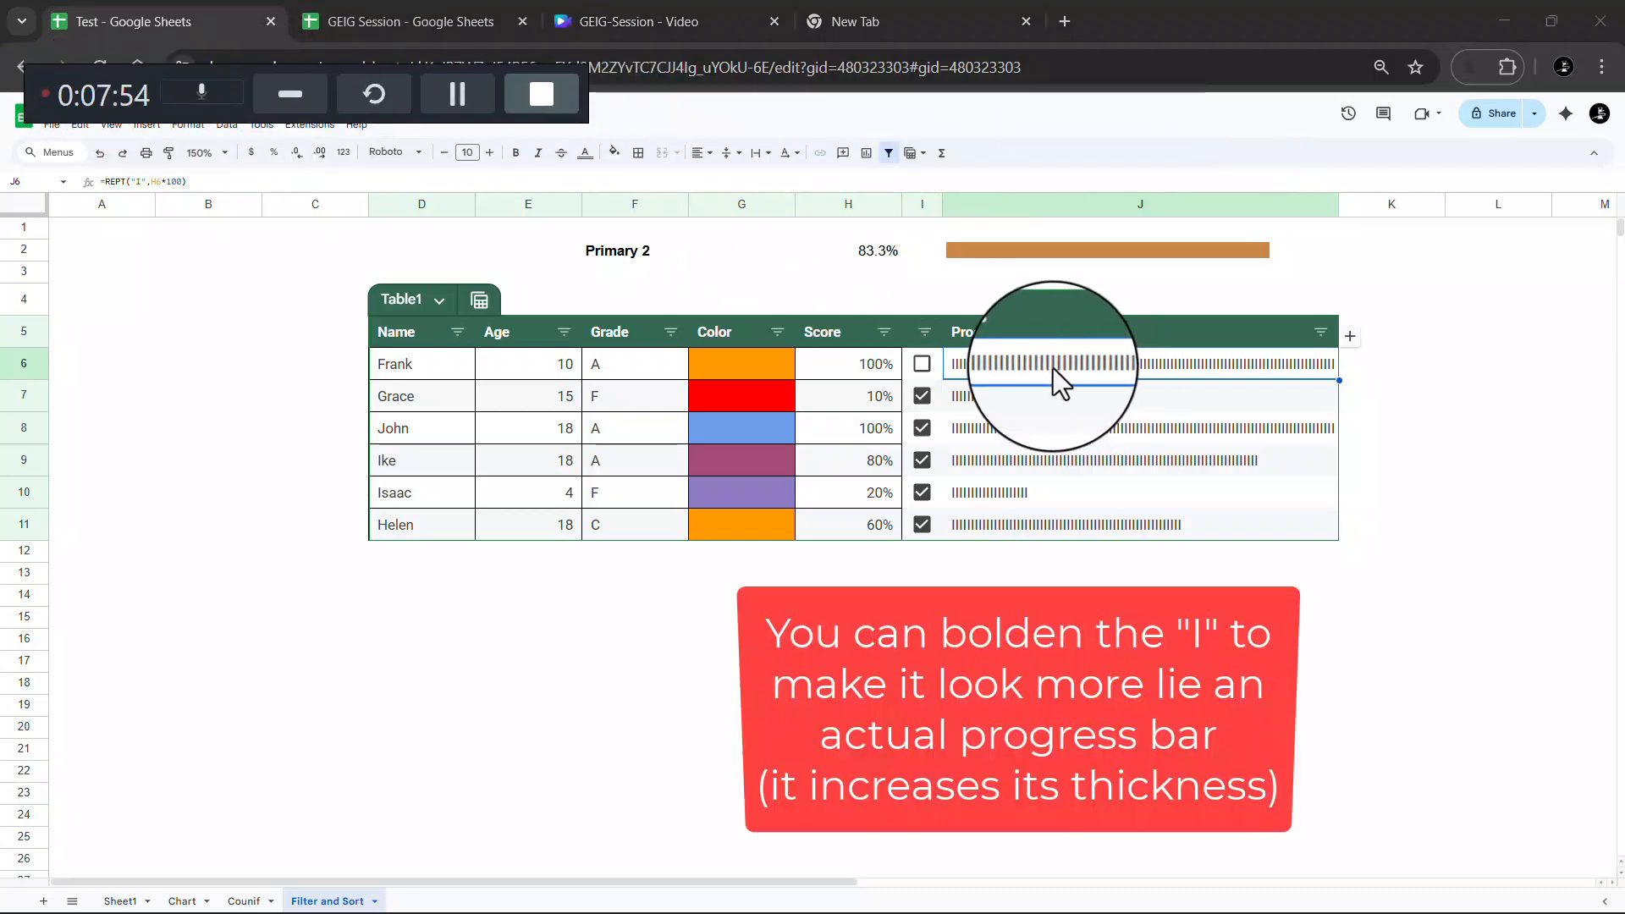
click(583, 153)
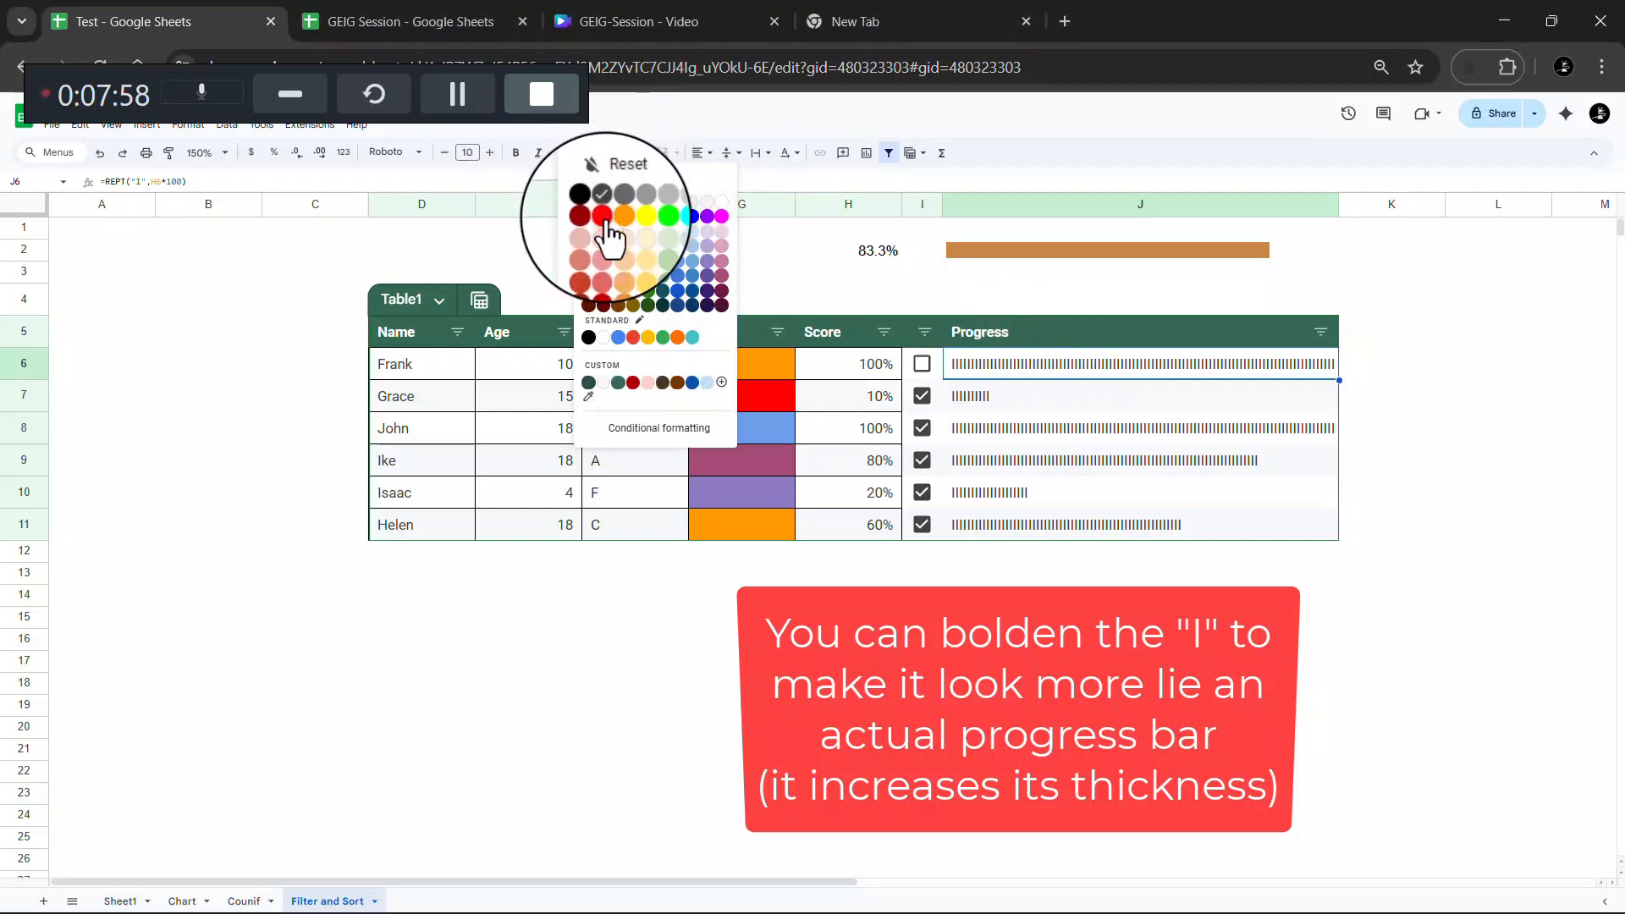
click(604, 217)
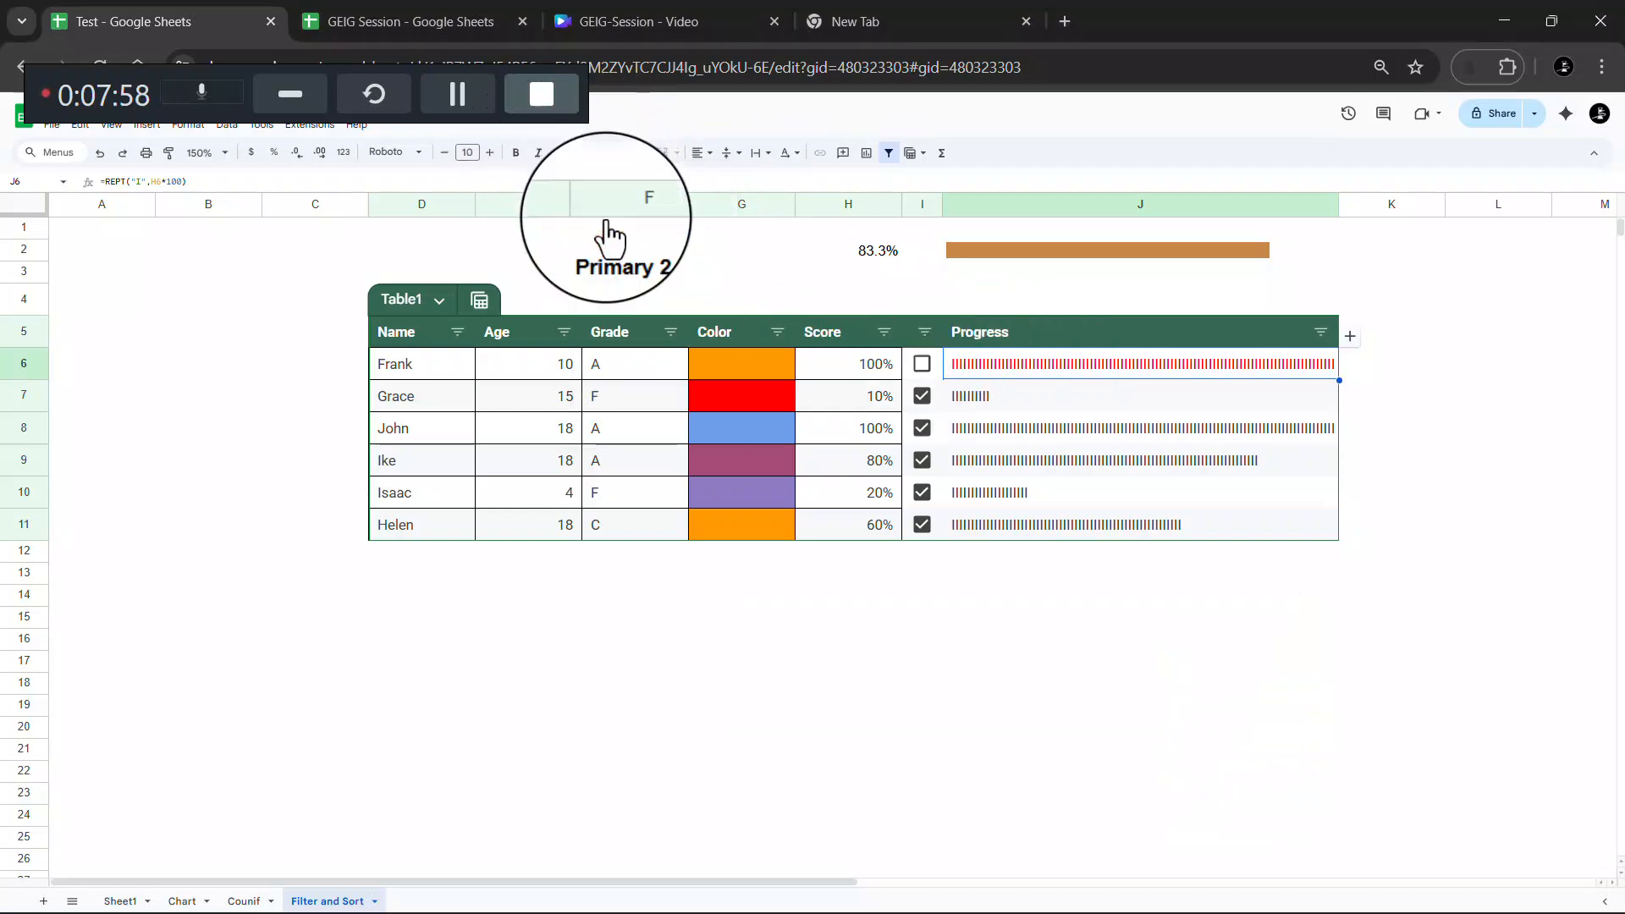
Select Grace's, John's, Ike's and Isaac's Progress cells, then switch to GEIG Session
click(988, 401)
click(995, 434)
click(999, 464)
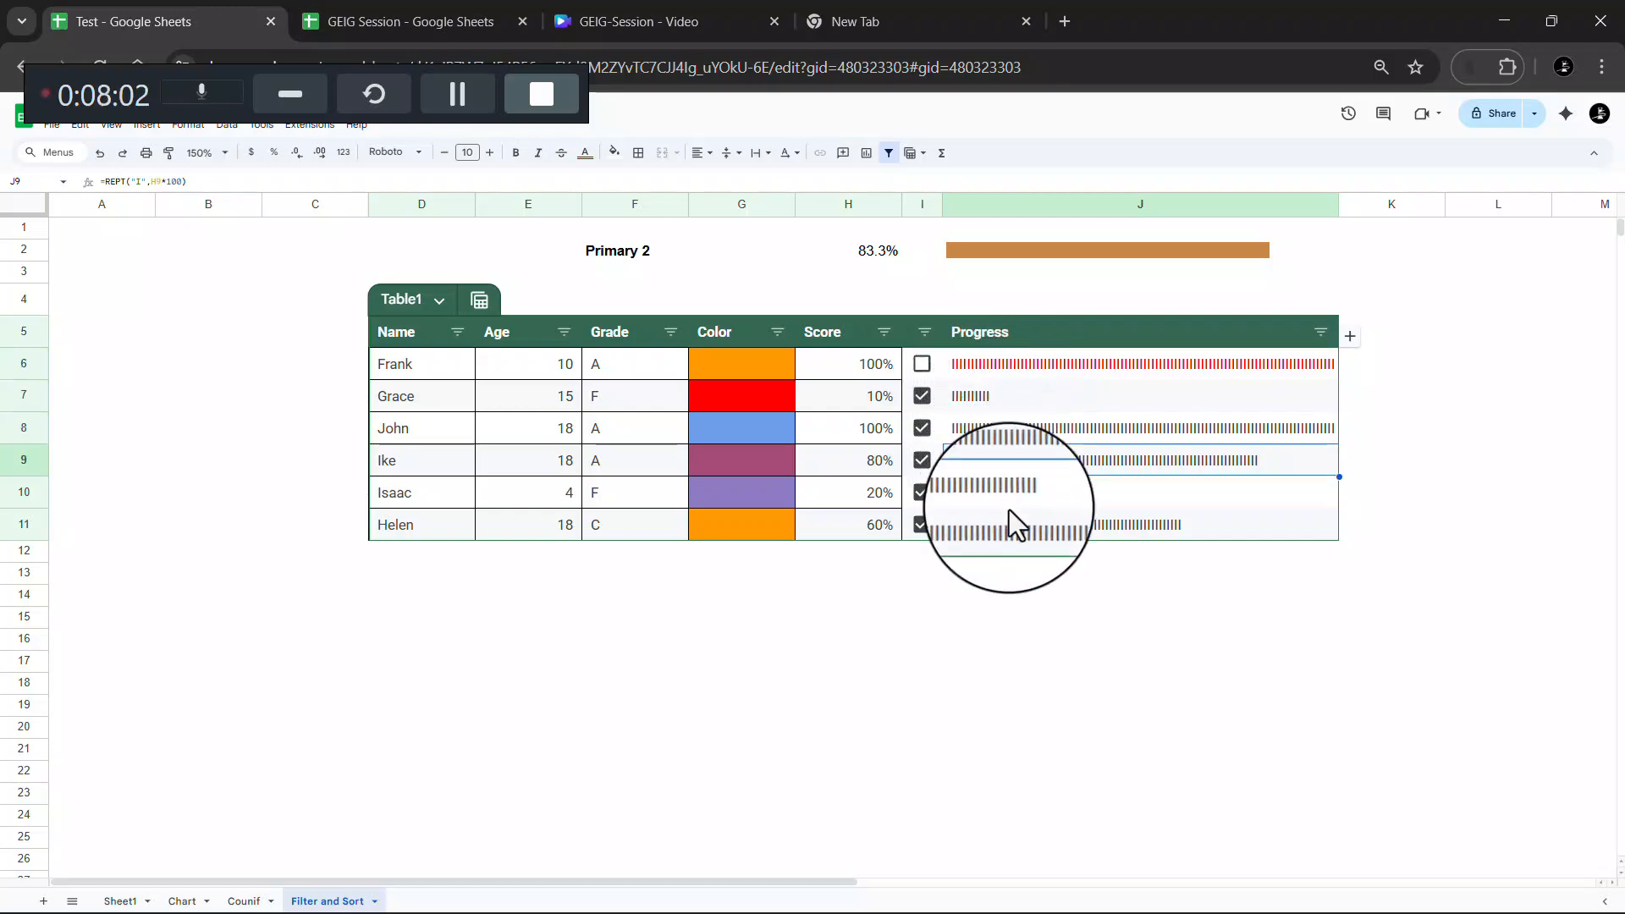
click(1009, 499)
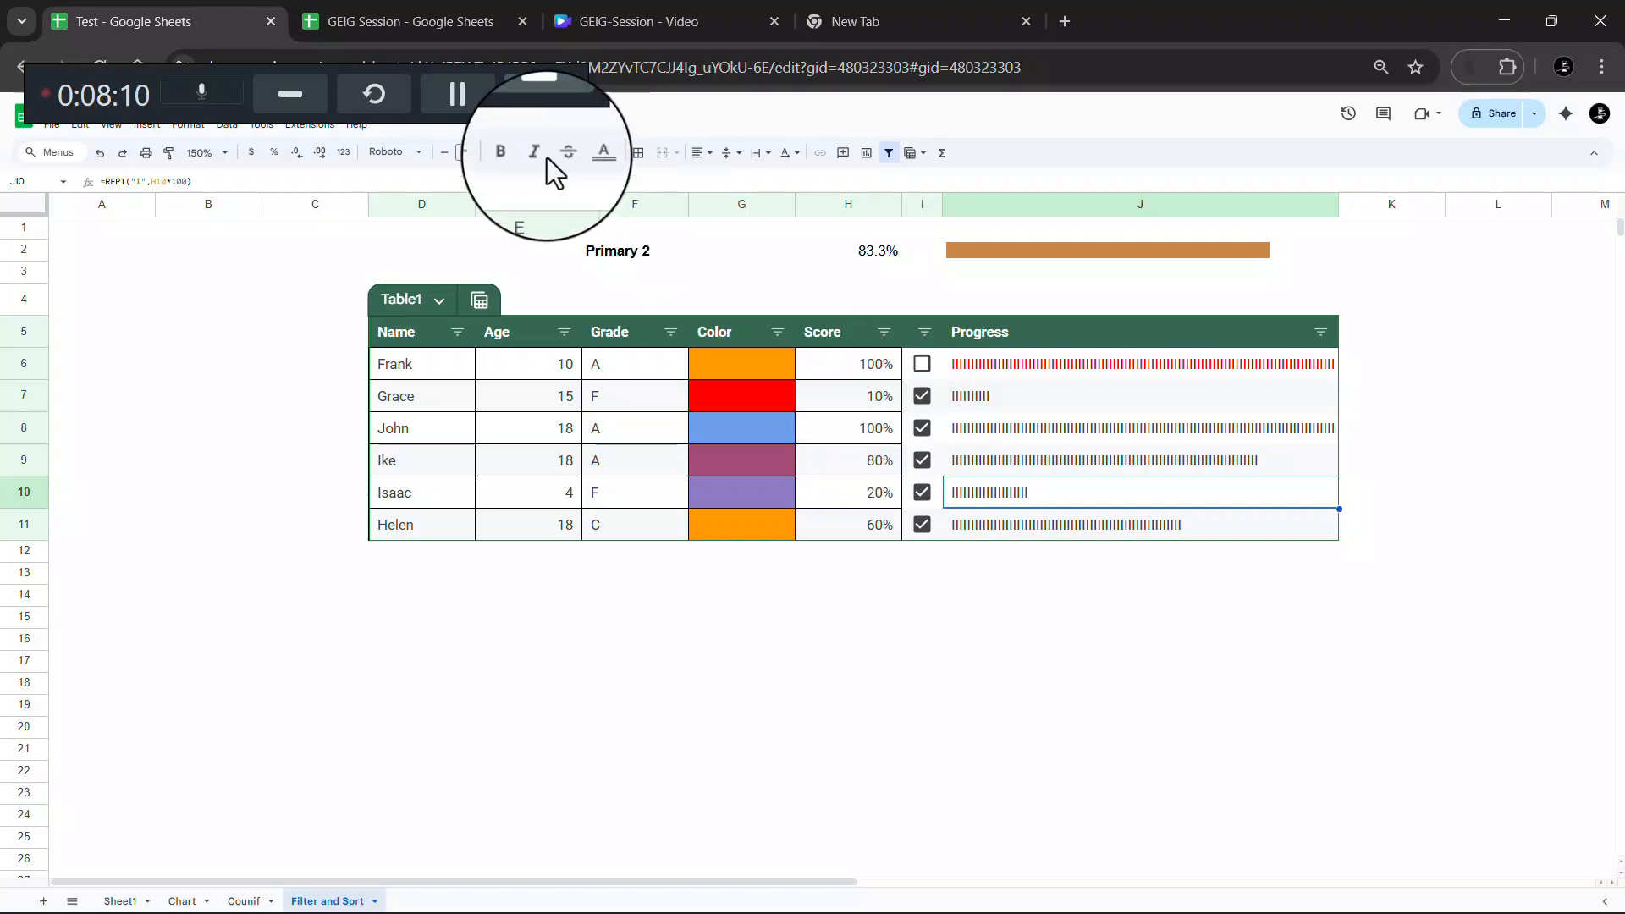
click(405, 15)
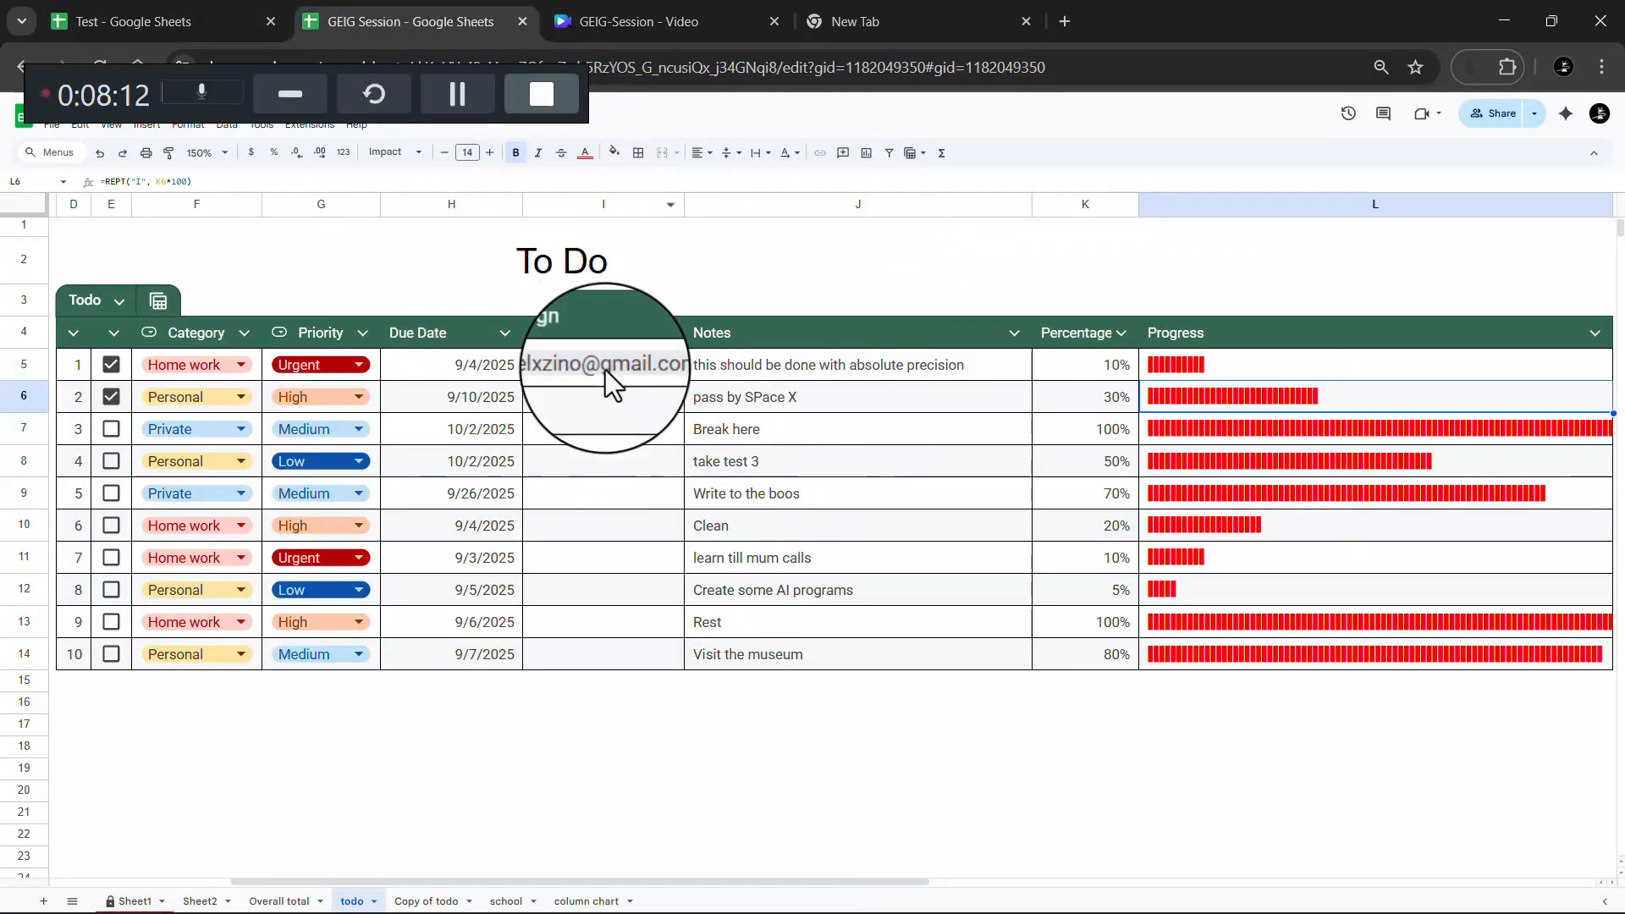
Open the Copy of todo sheet and scroll across Todo_2's SPARKLINE progress bars
click(425, 901)
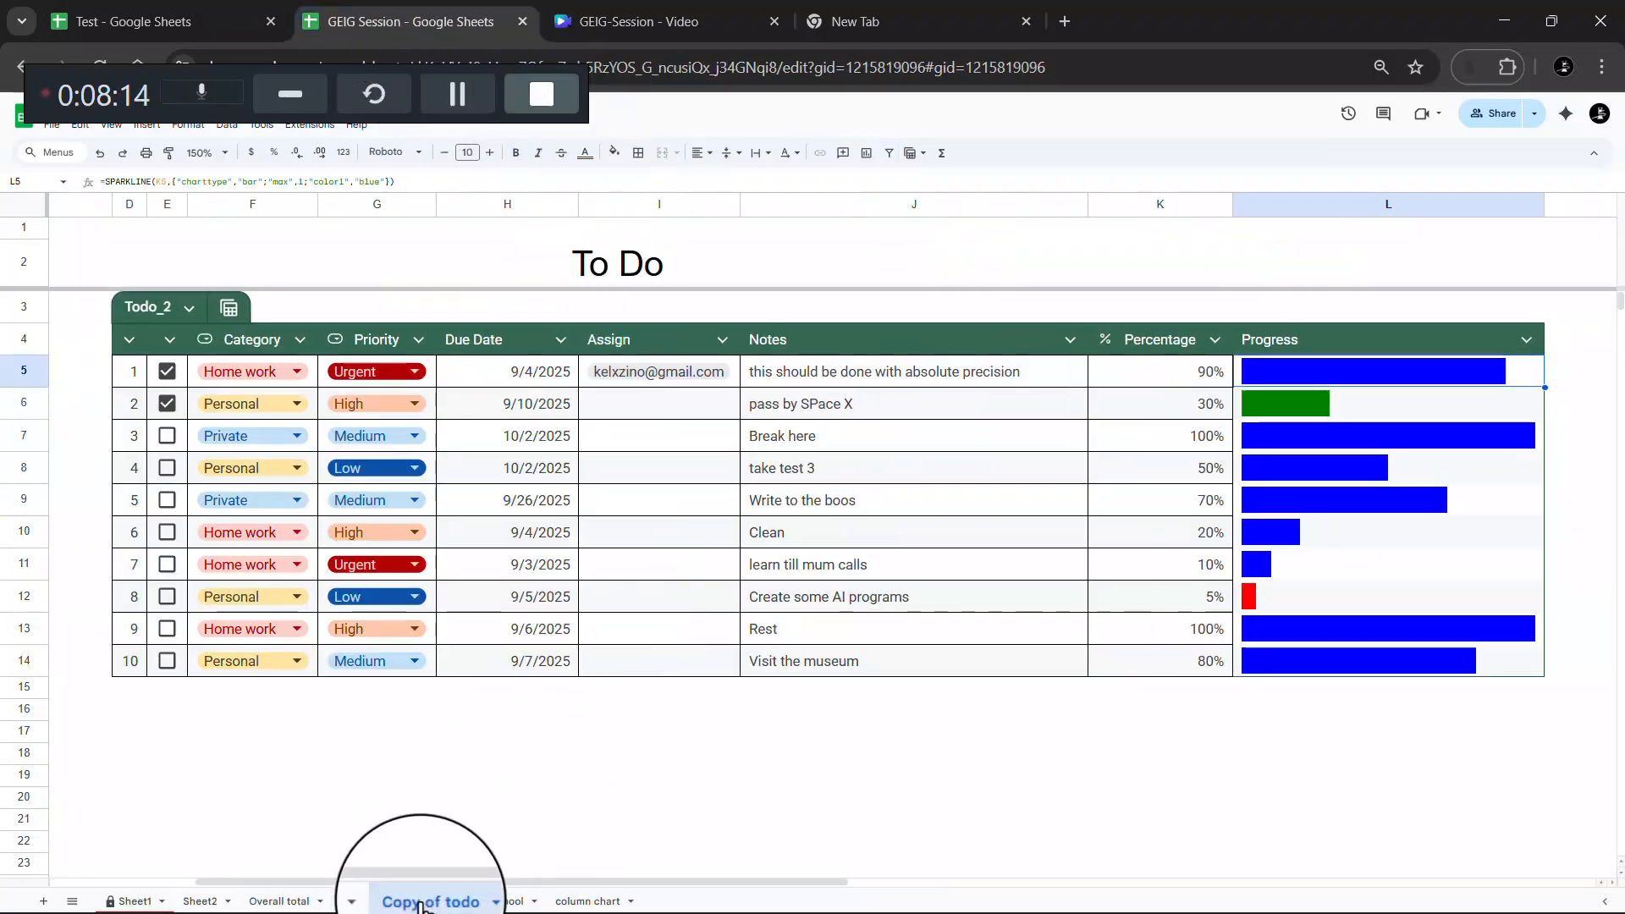
scroll(1174, 492, right, 3)
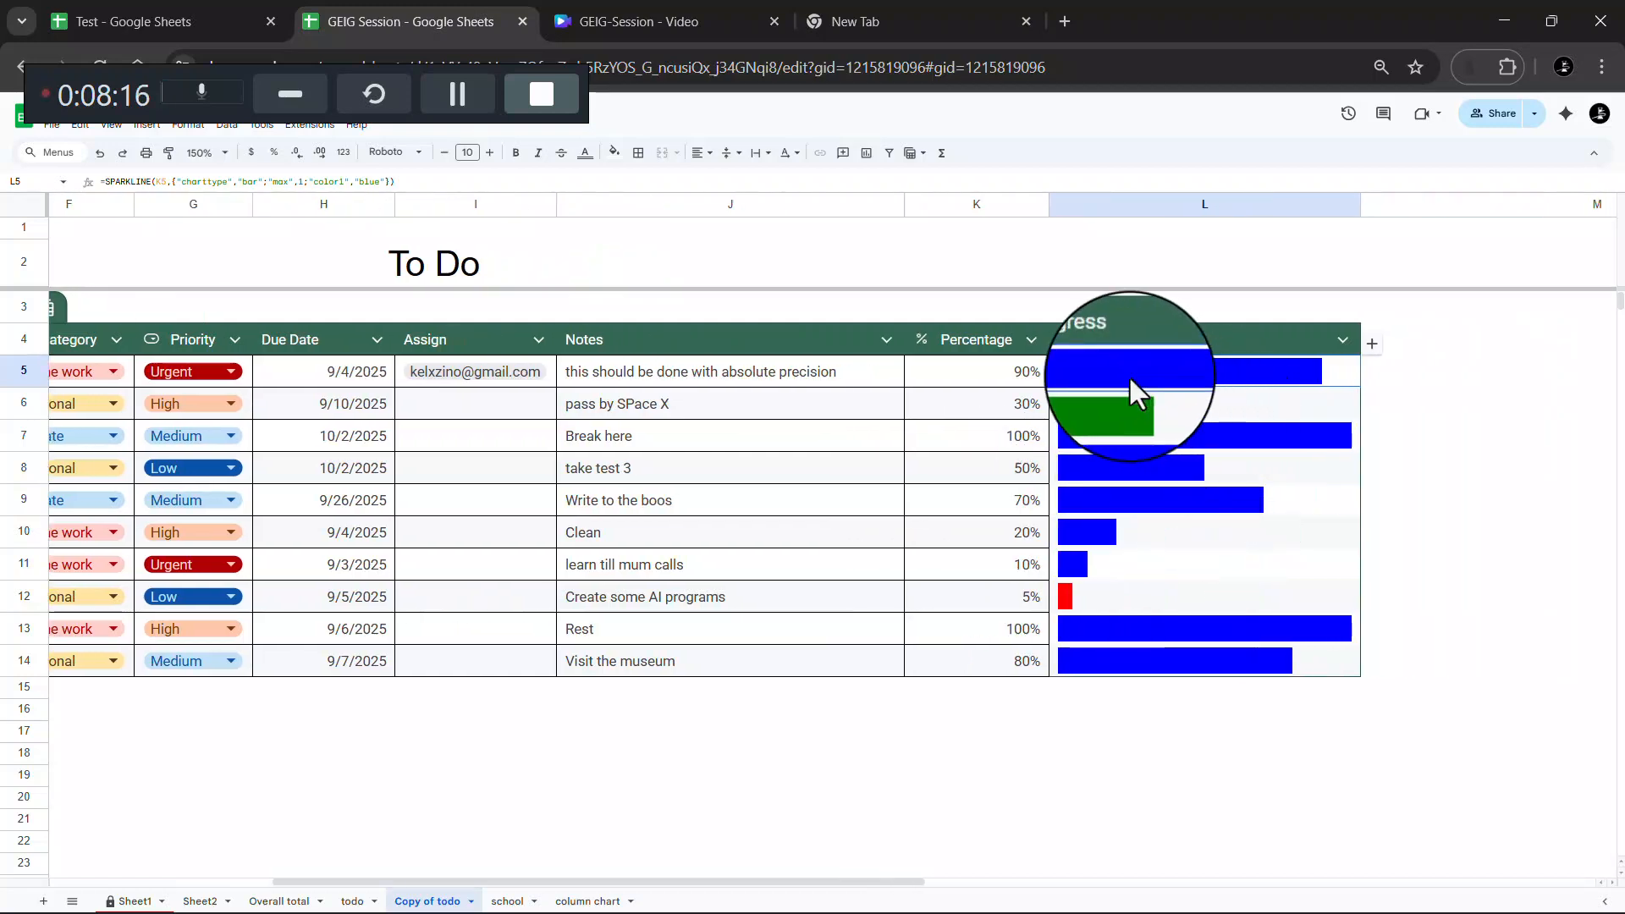
scroll(1129, 374, left, 3)
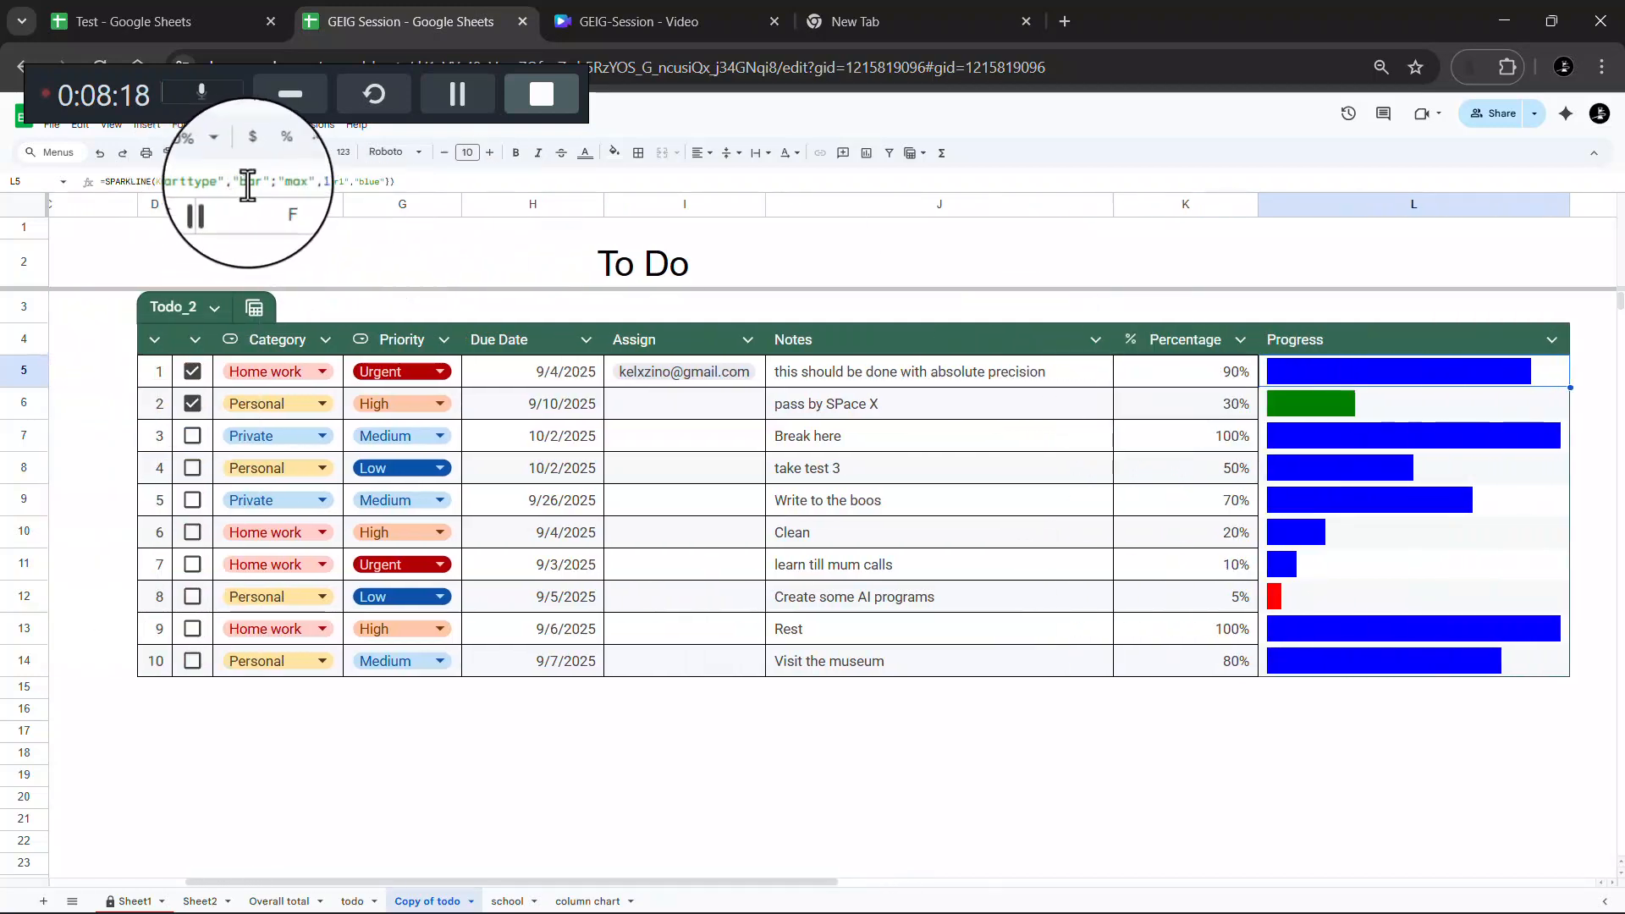